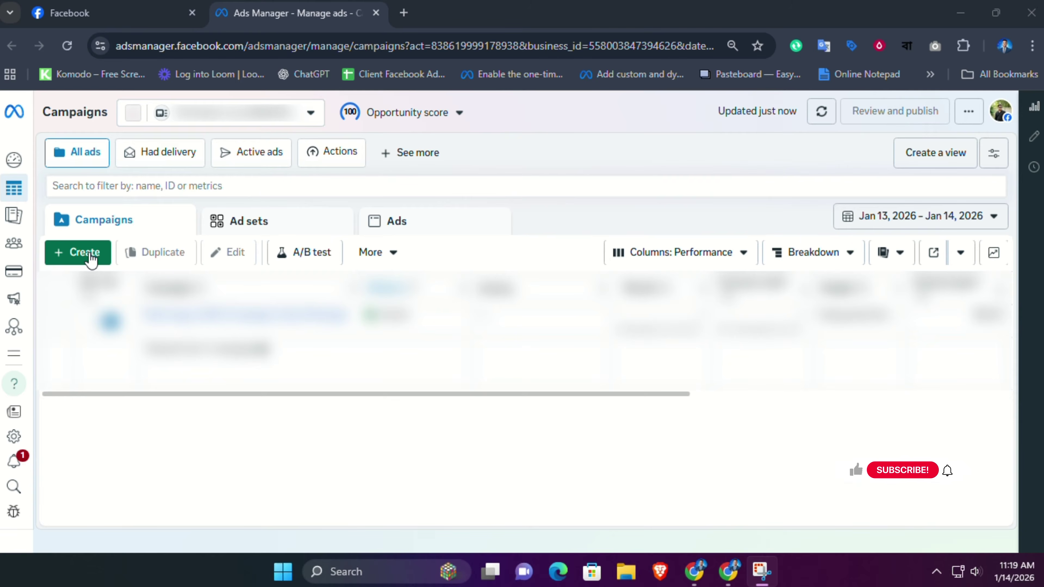
Step: Create a new campaign with the Auction buying type and the Sales objective
{"action": "left_click", "coordinate": [92, 259]}
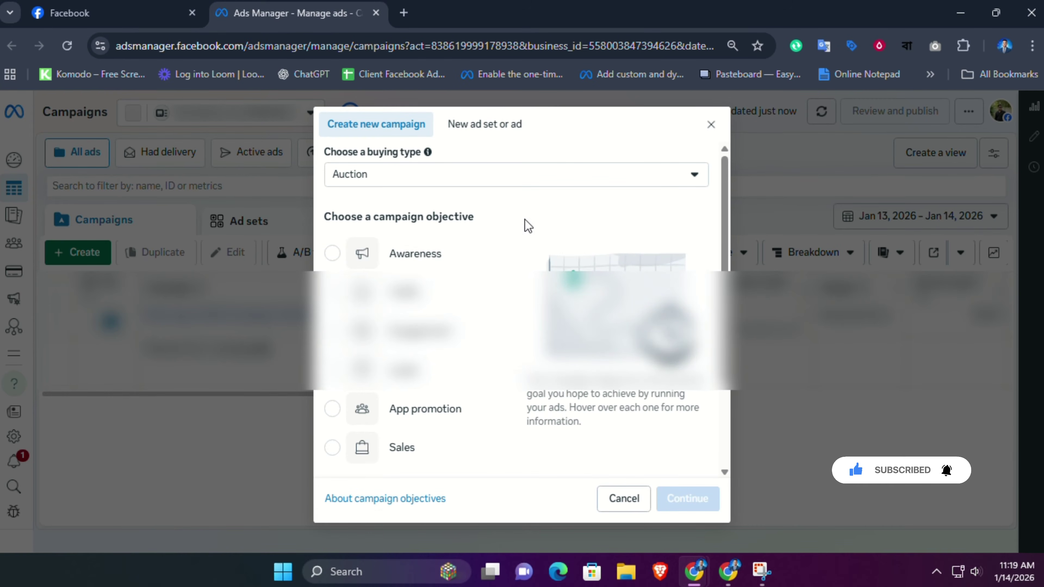
{"action": "left_click", "coordinate": [333, 449]}
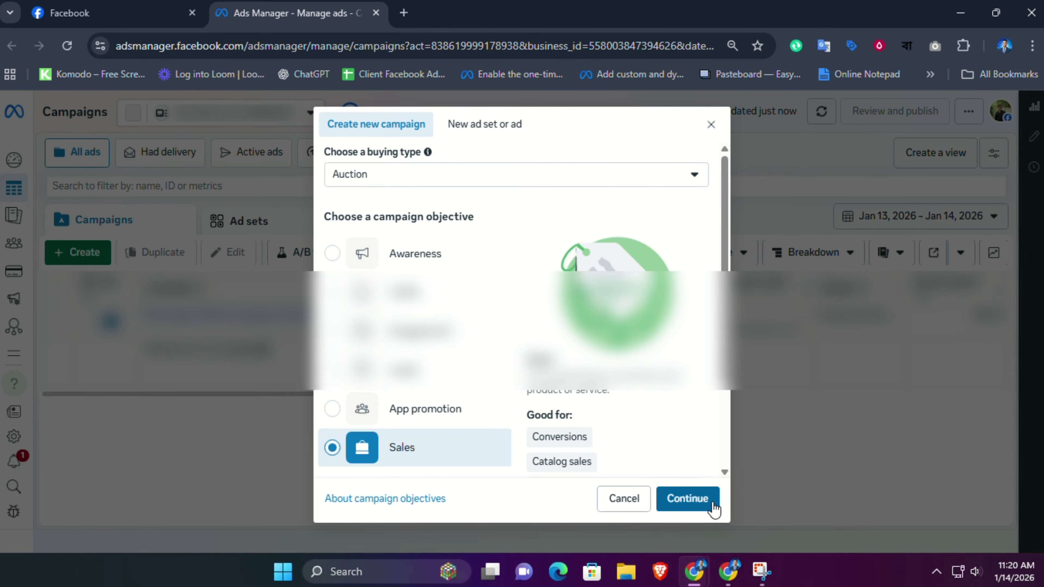
{"action": "left_click", "coordinate": [701, 499]}
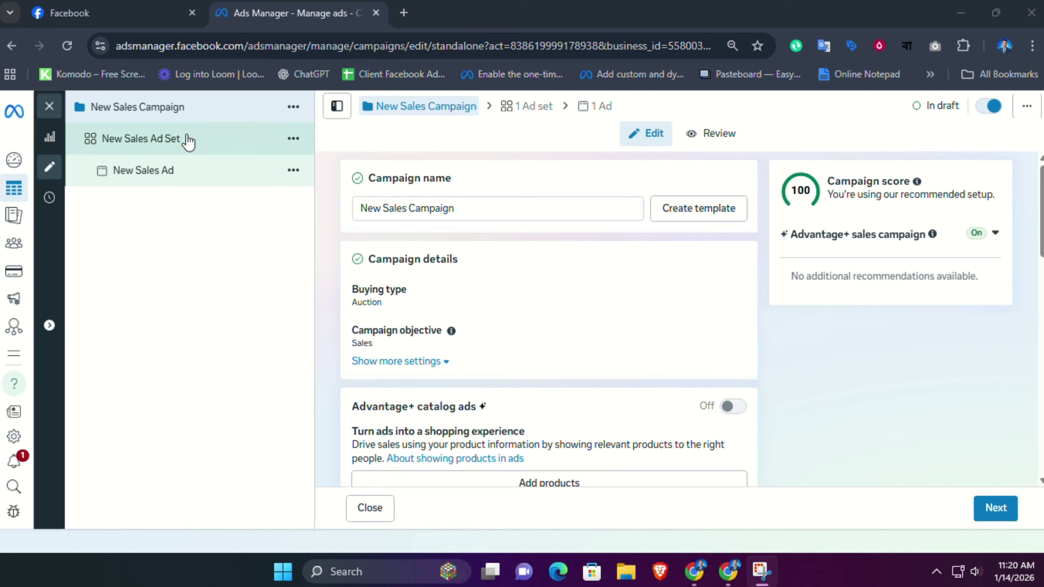
Step: Turn on the ad preview for the New Sales Ad and return to the campaign-level settings
{"action": "left_click", "coordinate": [161, 174]}
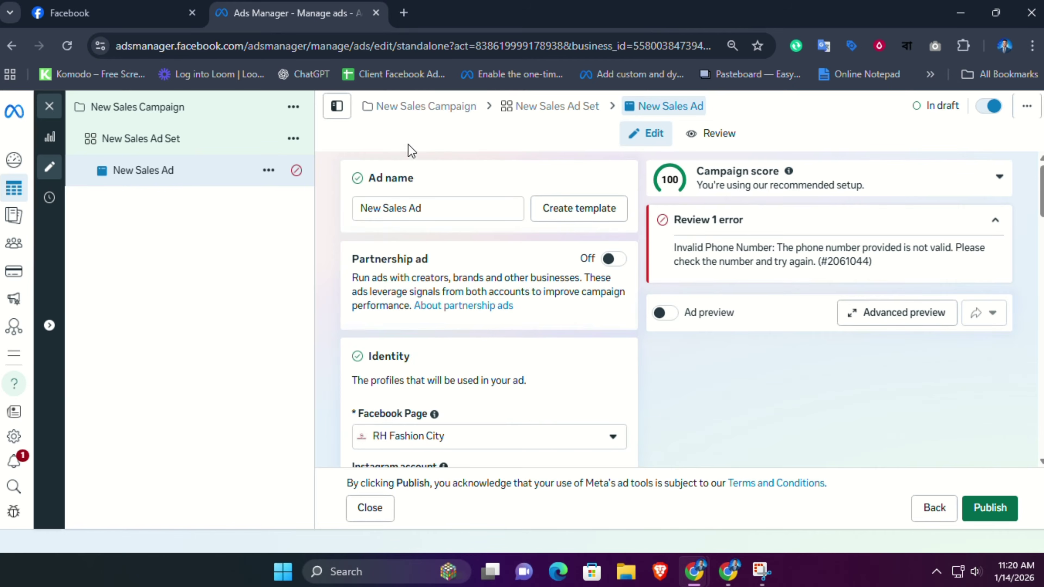
{"action": "left_click", "coordinate": [668, 320]}
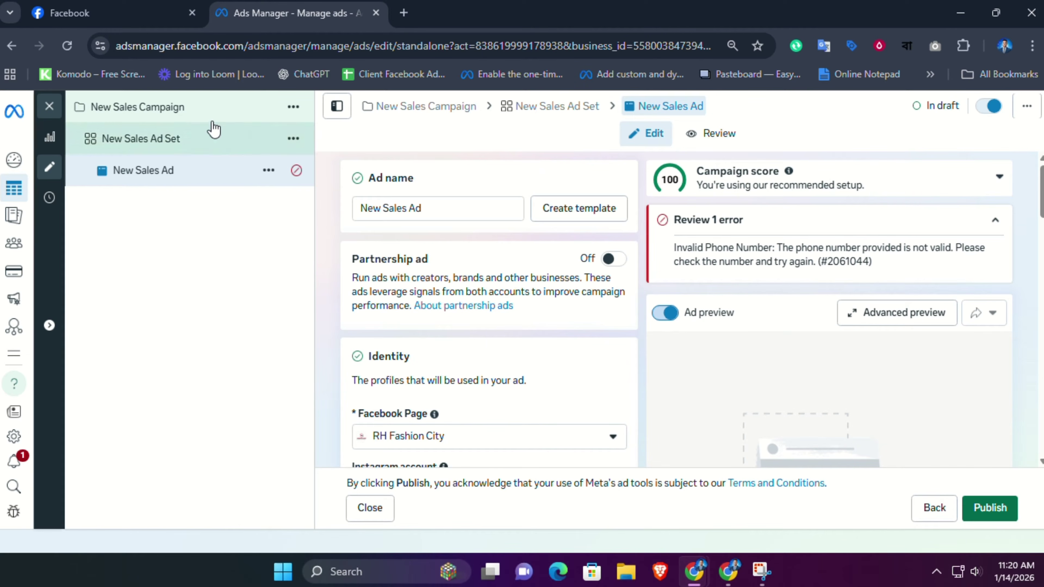
{"action": "left_click", "coordinate": [188, 108]}
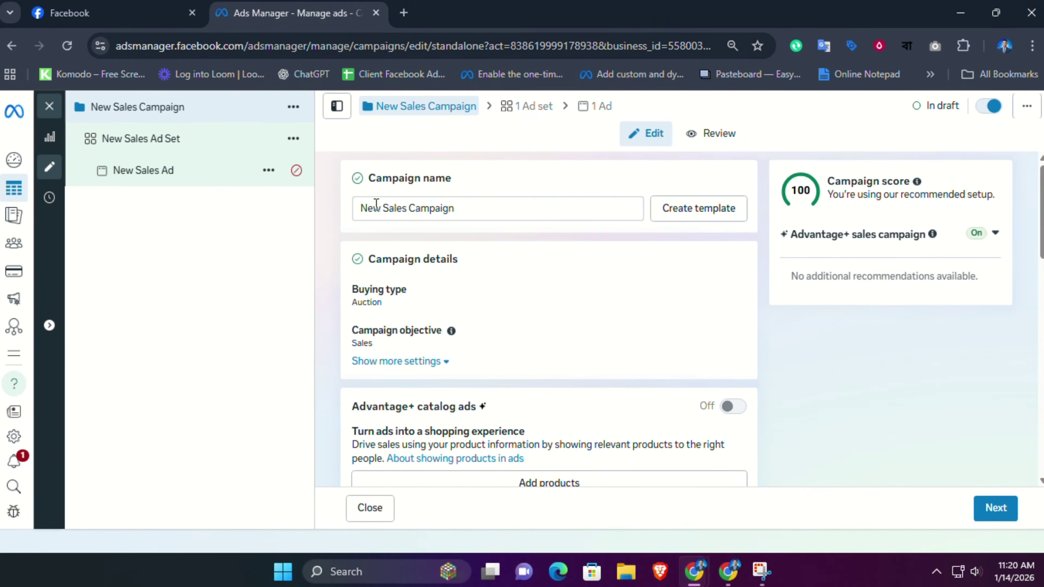
Step: Rename the campaign as "New Sales Campaign 14 -jan"
{"action": "left_click", "coordinate": [463, 209]}
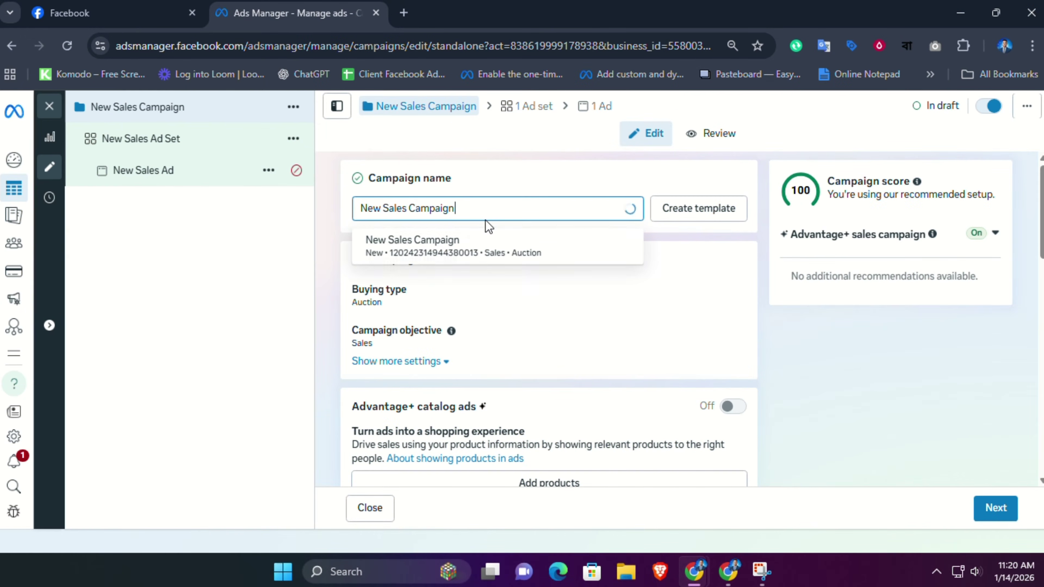
{"action": "type", "text": "14"}
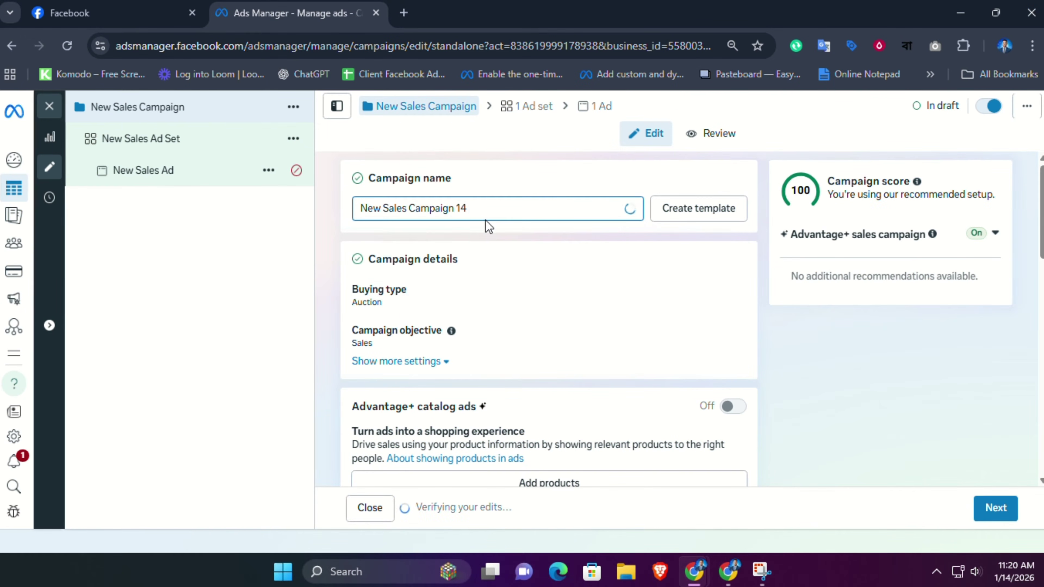
{"action": "type", "text": " -jan"}
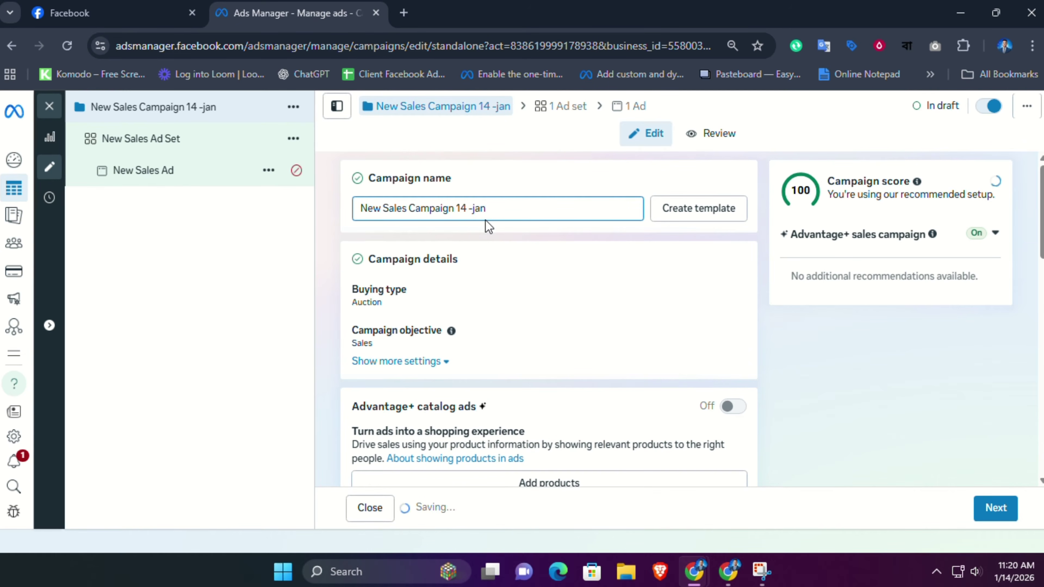
{"action": "key", "text": "ctrl+a"}
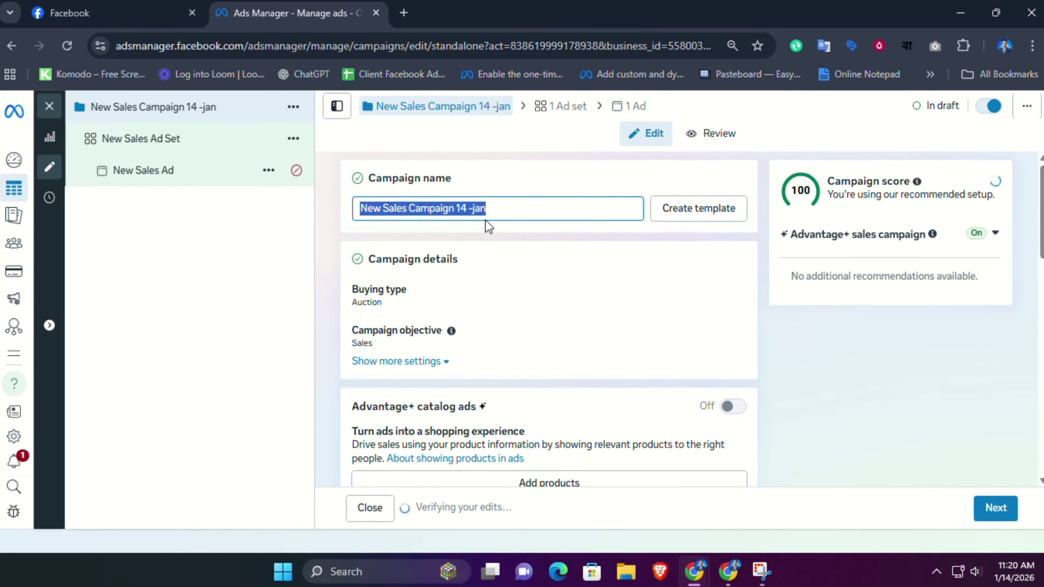
{"action": "left_click", "coordinate": [468, 270]}
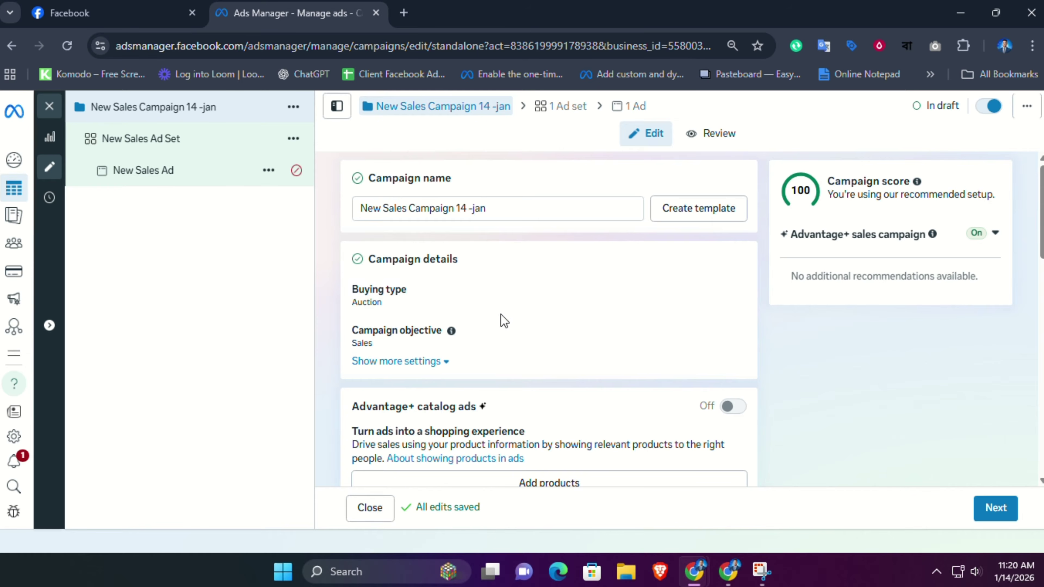
Step: Set the campaign's daily budget to $30.00
{"action": "scroll", "coordinate": [490, 289], "scroll_direction": "down", "scroll_amount": 3}
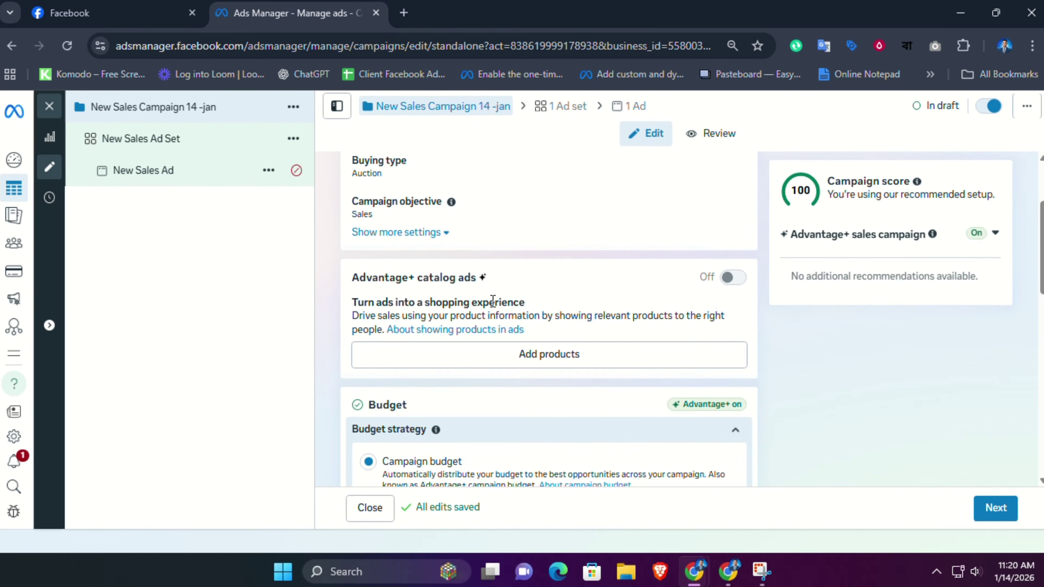
{"action": "scroll", "coordinate": [493, 299], "scroll_direction": "down", "scroll_amount": 3}
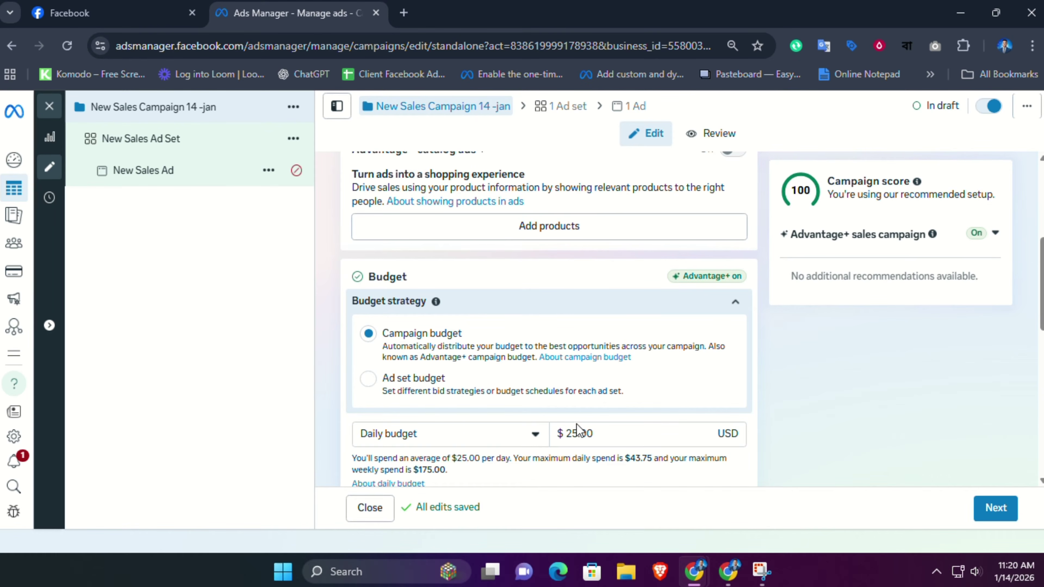
{"action": "left_click_drag", "start_coordinate": [601, 433], "coordinate": [567, 434]}
{"action": "type", "text": "30"}
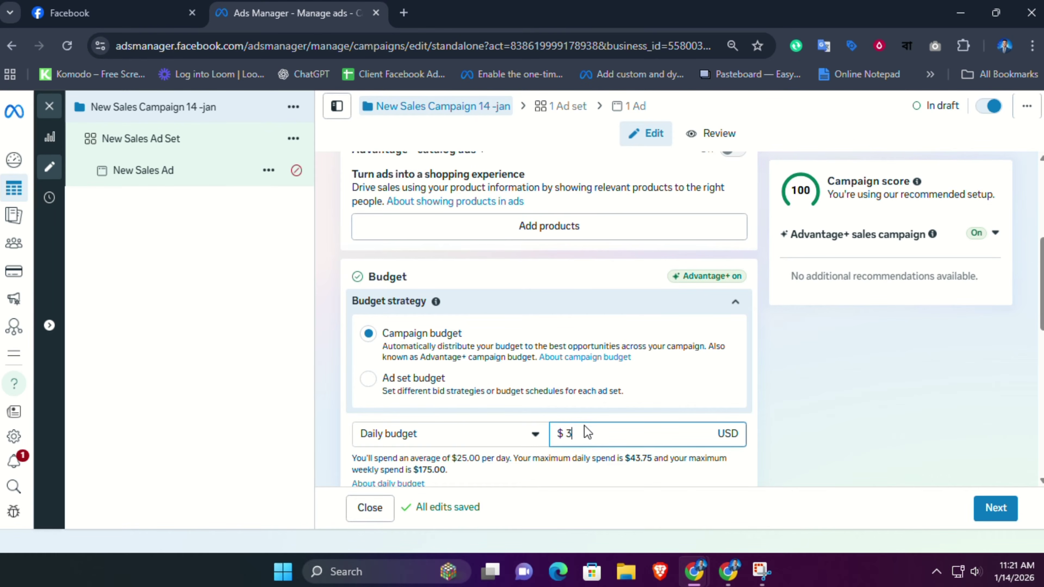
{"action": "left_click", "coordinate": [647, 407]}
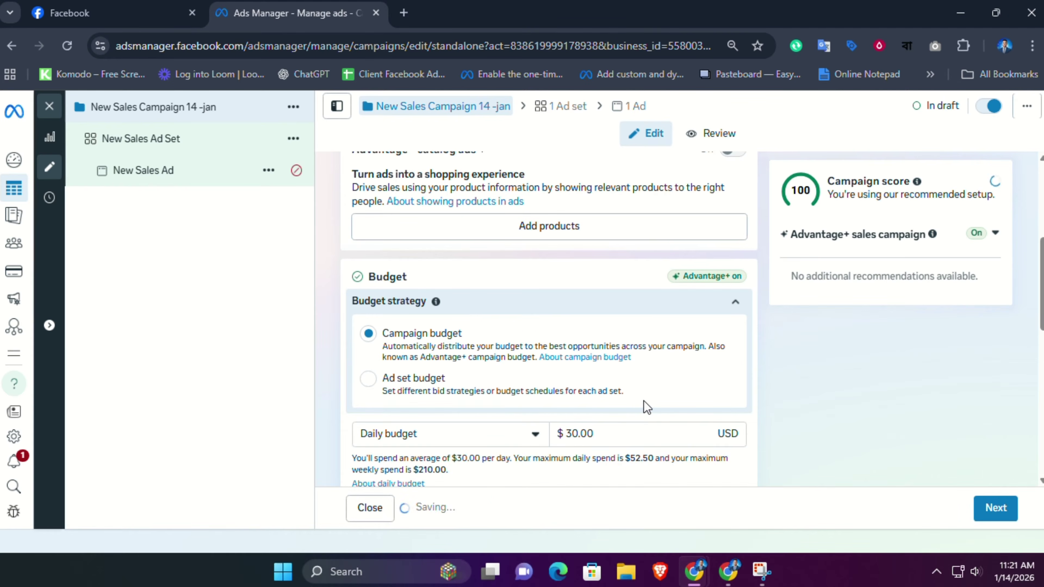
Step: Proceed to the ad set level and rename the ad set as "New Sales Ad Set - 14 jan"
{"action": "scroll", "coordinate": [576, 362], "scroll_direction": "down", "scroll_amount": 10}
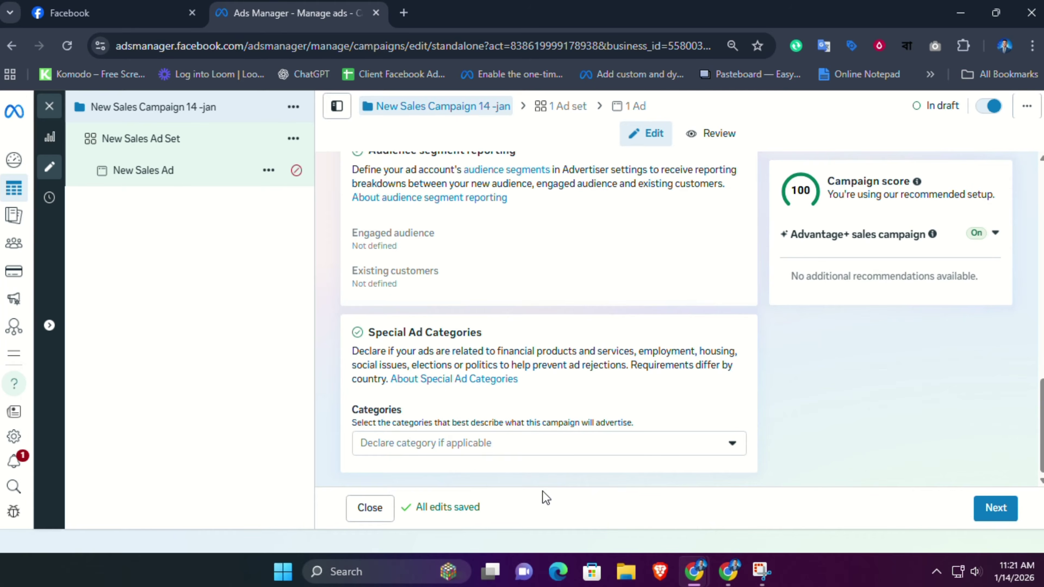
{"action": "left_click", "coordinate": [999, 511]}
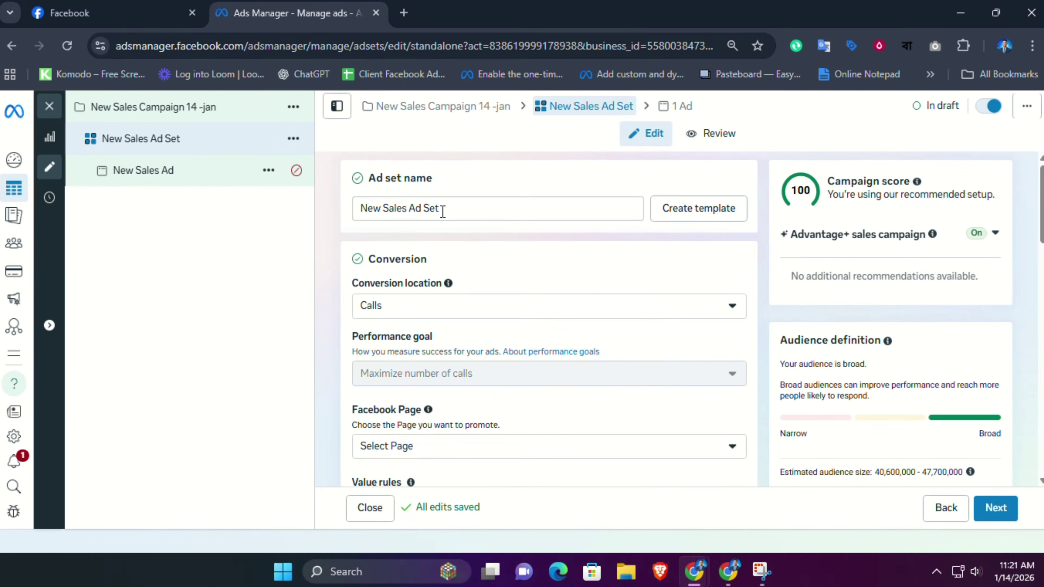
{"action": "left_click", "coordinate": [442, 210]}
{"action": "type", "text": "- "}
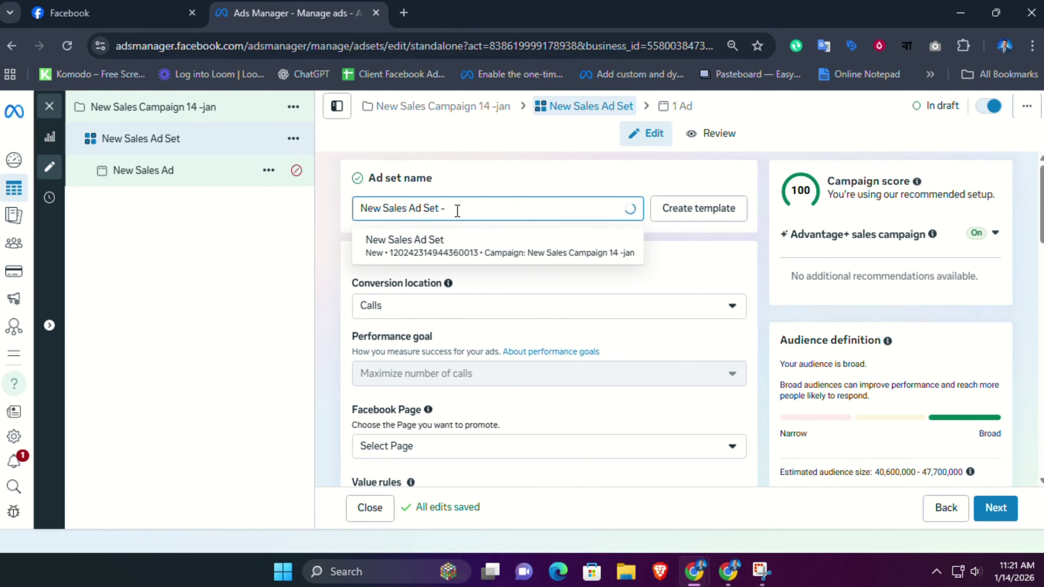
{"action": "type", "text": "14 jan"}
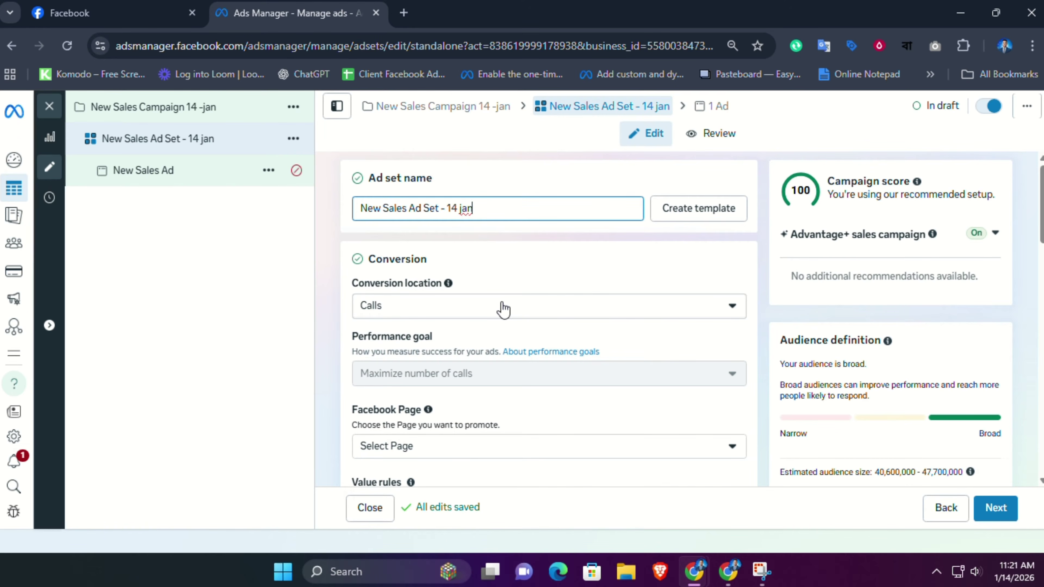
Step: Set the ad set's conversion location to Website and look over its conversion settings
{"action": "left_click", "coordinate": [503, 307]}
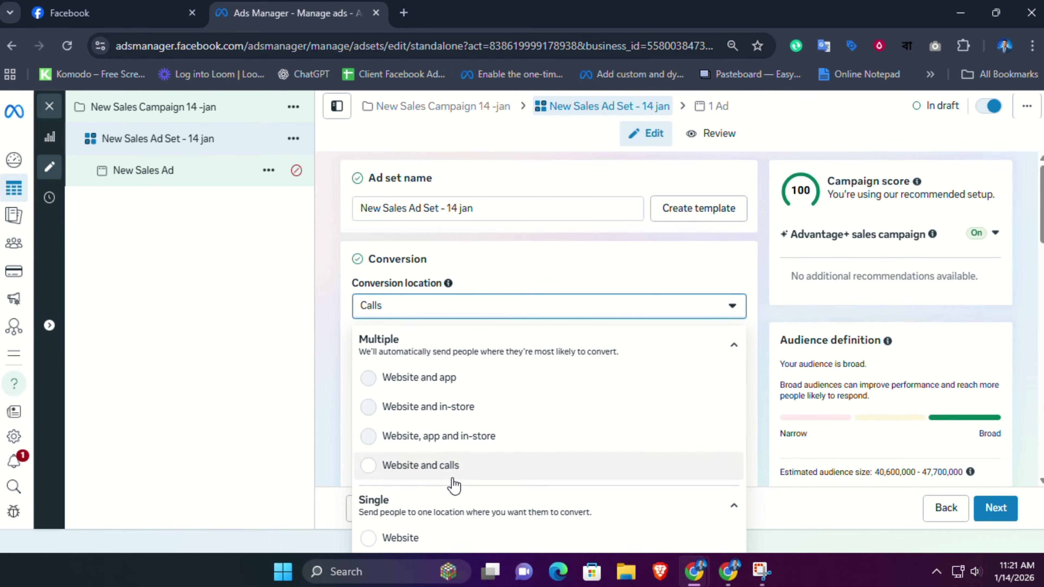
{"action": "left_click", "coordinate": [375, 539]}
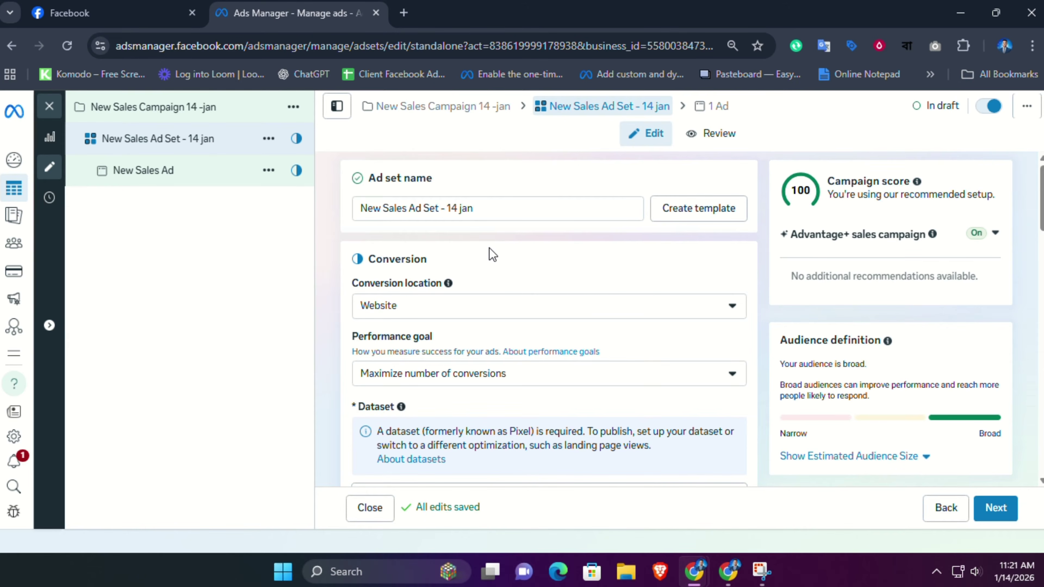
{"action": "scroll", "coordinate": [493, 255], "scroll_direction": "down", "scroll_amount": 3}
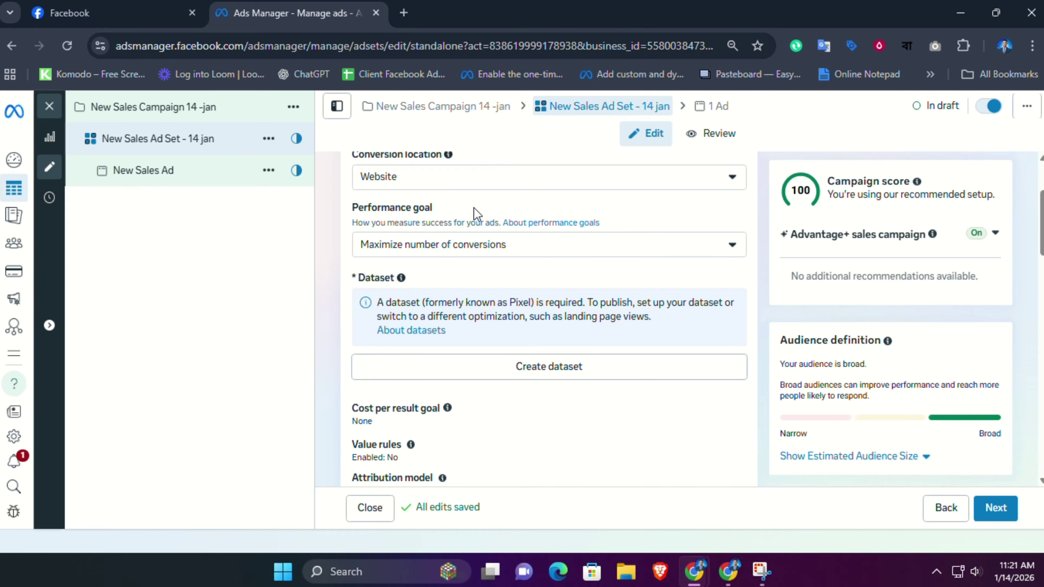
{"action": "scroll", "coordinate": [514, 321], "scroll_direction": "up", "scroll_amount": 3}
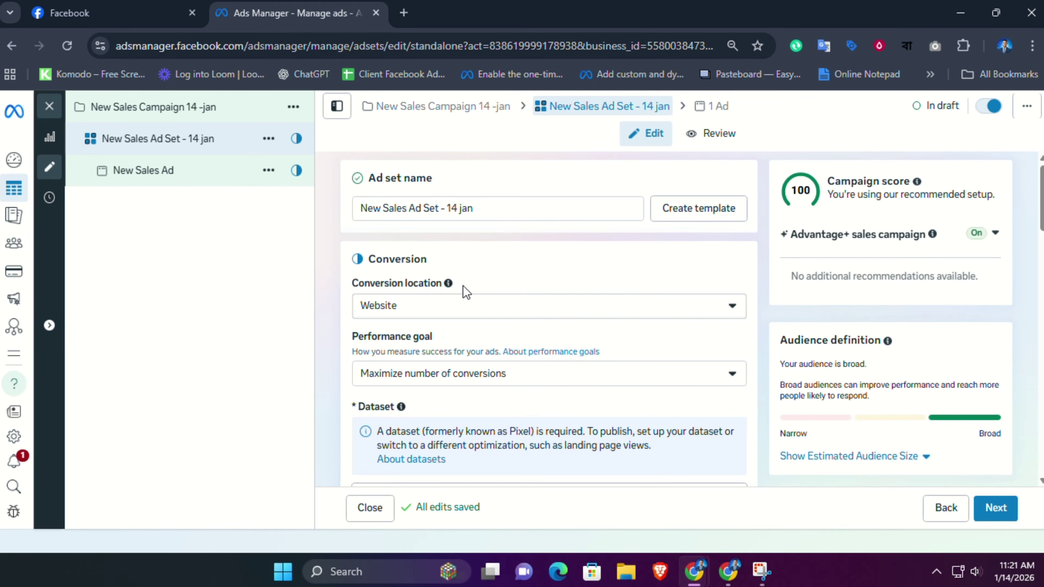
Step: Change the ad set's conversion location to Message destinations
{"action": "left_click", "coordinate": [471, 309]}
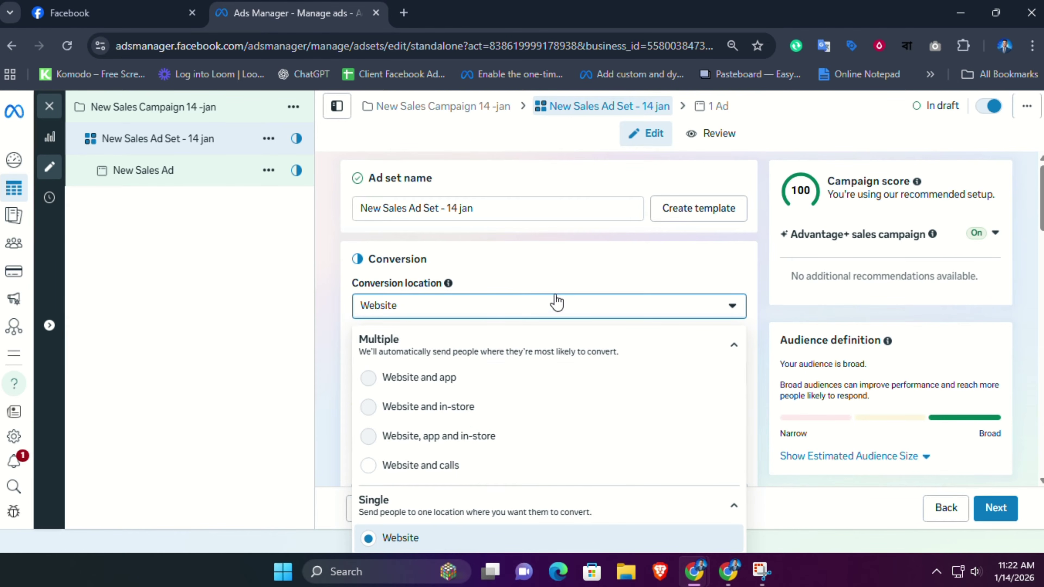
{"action": "scroll", "coordinate": [557, 303], "scroll_direction": "down", "scroll_amount": 6}
{"action": "scroll", "coordinate": [534, 350], "scroll_direction": "up", "scroll_amount": 3}
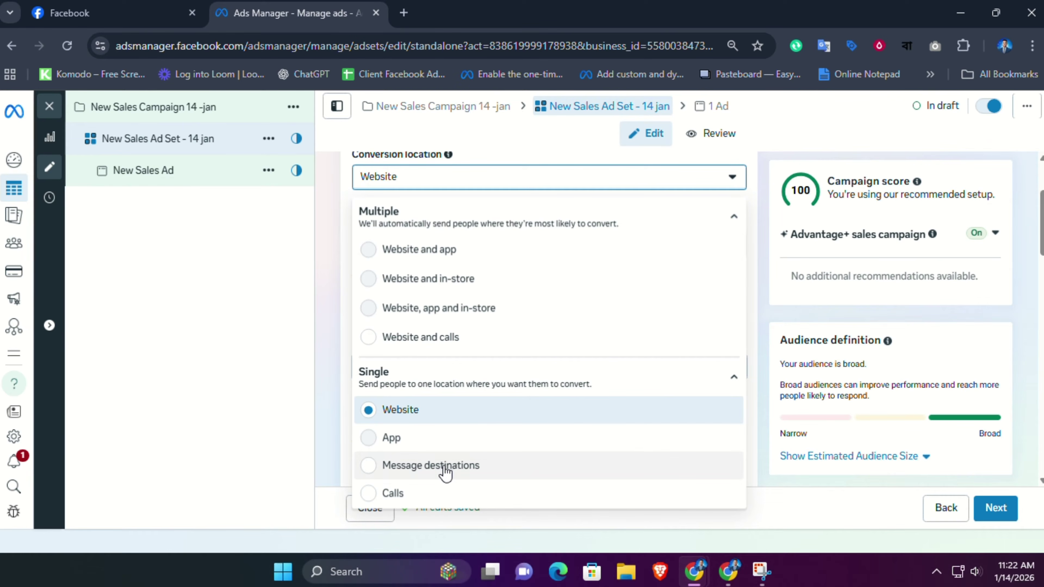
{"action": "left_click", "coordinate": [456, 475]}
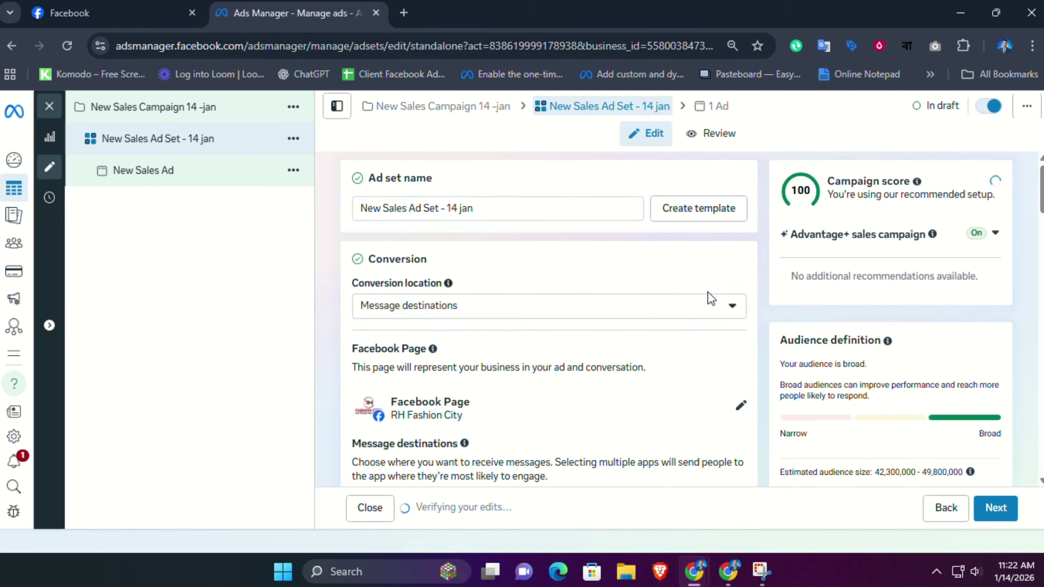
Step: Review the ad set's message destinations, performance goal and schedule, and expand the additional budget and schedule settings
{"action": "scroll", "coordinate": [646, 368], "scroll_direction": "down", "scroll_amount": 10}
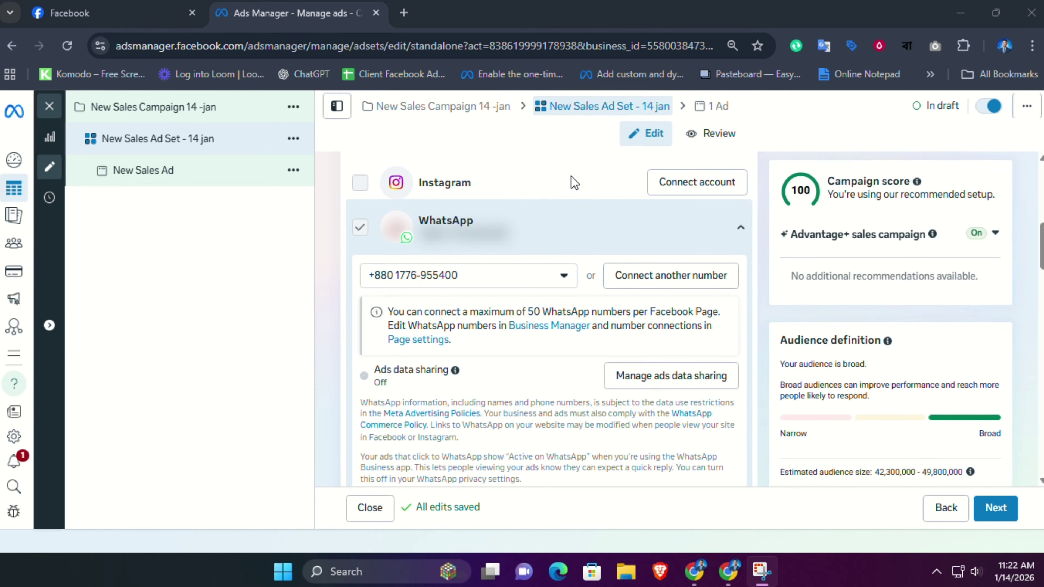
{"action": "scroll", "coordinate": [582, 313], "scroll_direction": "down", "scroll_amount": 3}
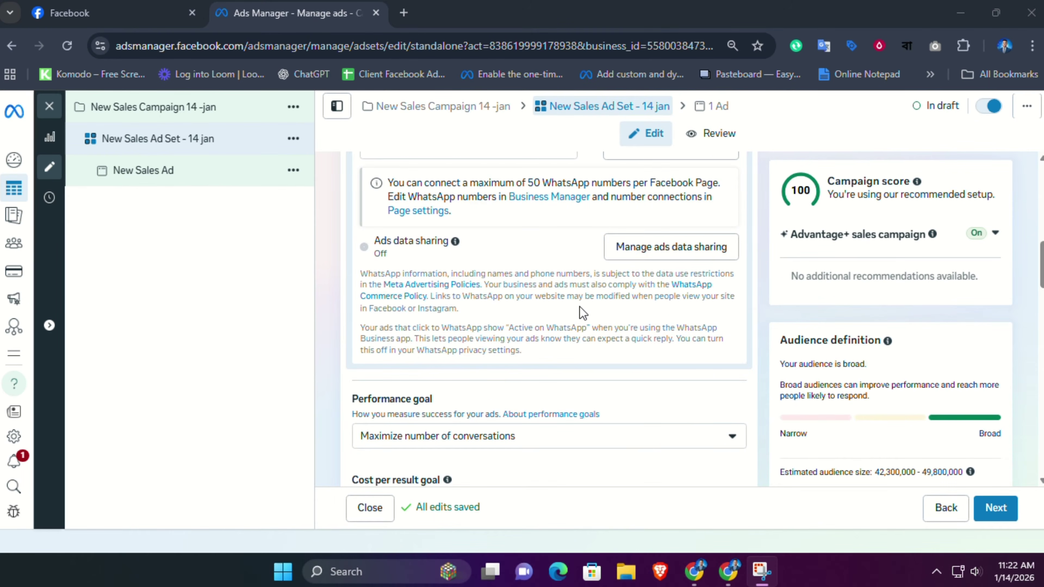
{"action": "scroll", "coordinate": [577, 296], "scroll_direction": "down", "scroll_amount": 10}
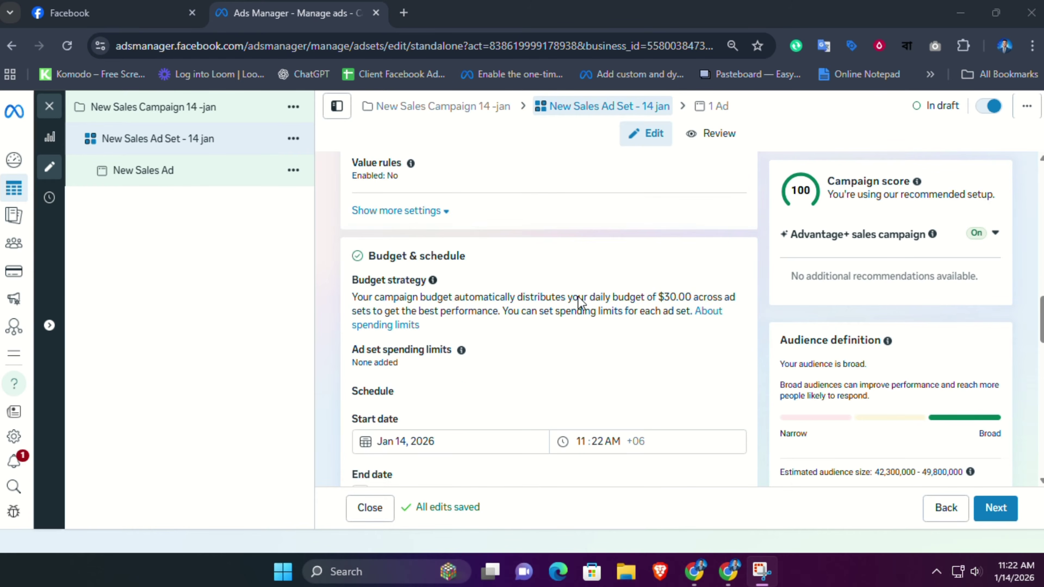
{"action": "scroll", "coordinate": [578, 296], "scroll_direction": "down", "scroll_amount": 4}
{"action": "scroll", "coordinate": [448, 289], "scroll_direction": "down", "scroll_amount": 3}
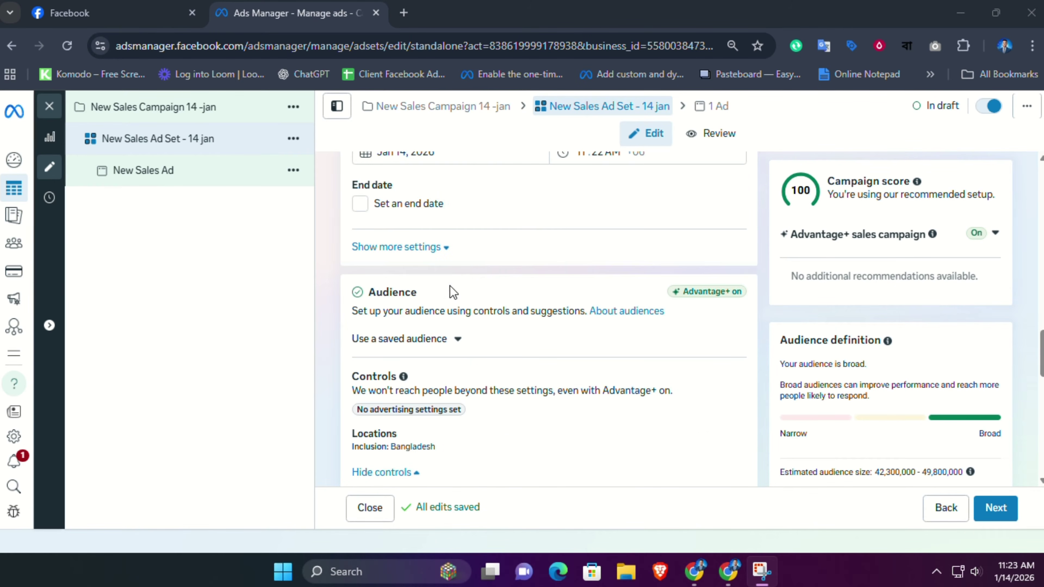
{"action": "scroll", "coordinate": [515, 272], "scroll_direction": "up", "scroll_amount": 3}
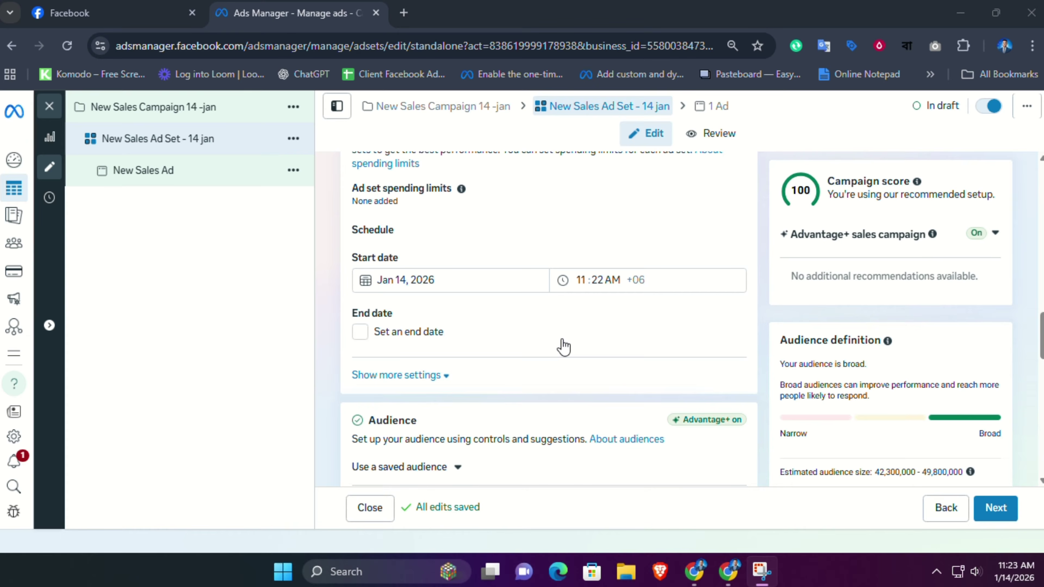
{"action": "left_click", "coordinate": [445, 377]}
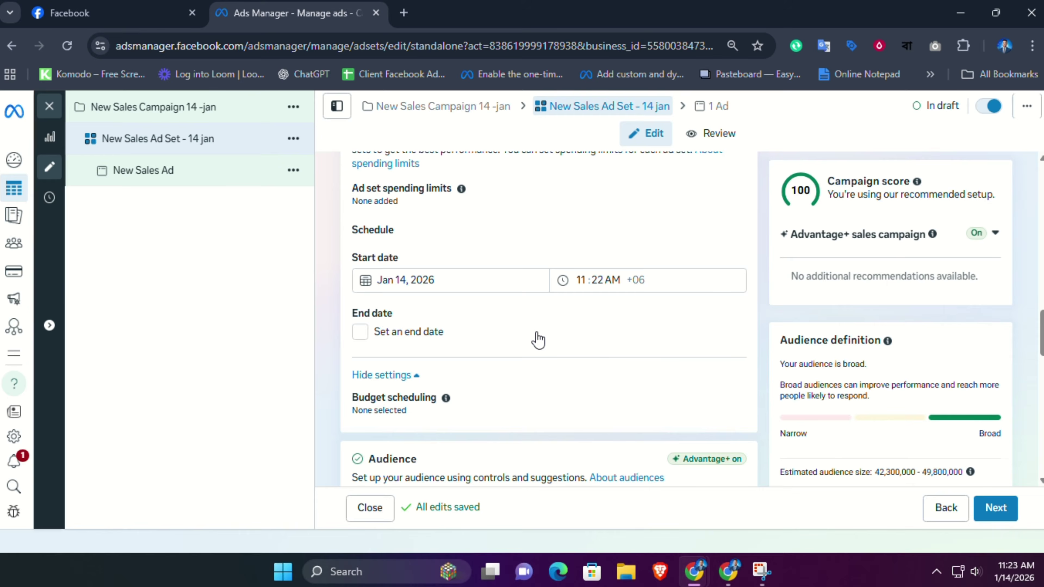
Step: Add the optional audience suggestions section to the ad set's audience settings, exposing age, gender and detailed targeting
{"action": "scroll", "coordinate": [538, 340], "scroll_direction": "down", "scroll_amount": 5}
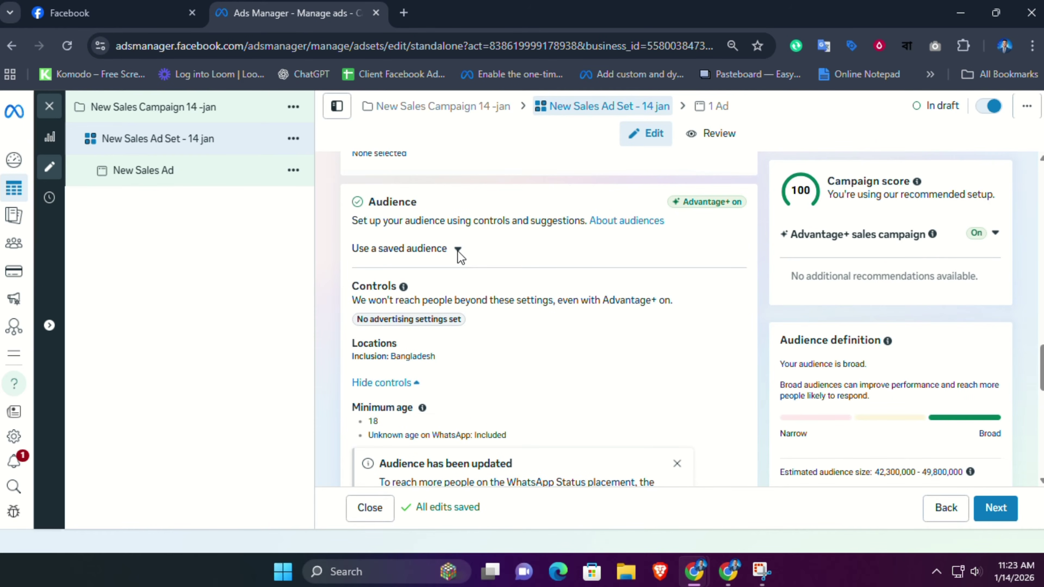
{"action": "scroll", "coordinate": [477, 362], "scroll_direction": "down", "scroll_amount": 5}
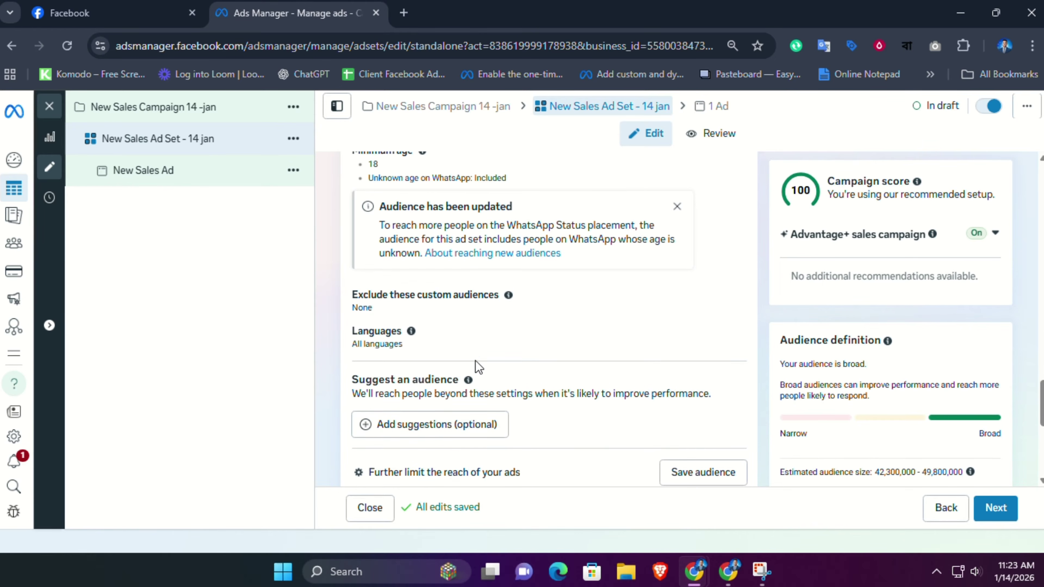
{"action": "left_click", "coordinate": [458, 424]}
{"action": "scroll", "coordinate": [511, 401], "scroll_direction": "down", "scroll_amount": 3}
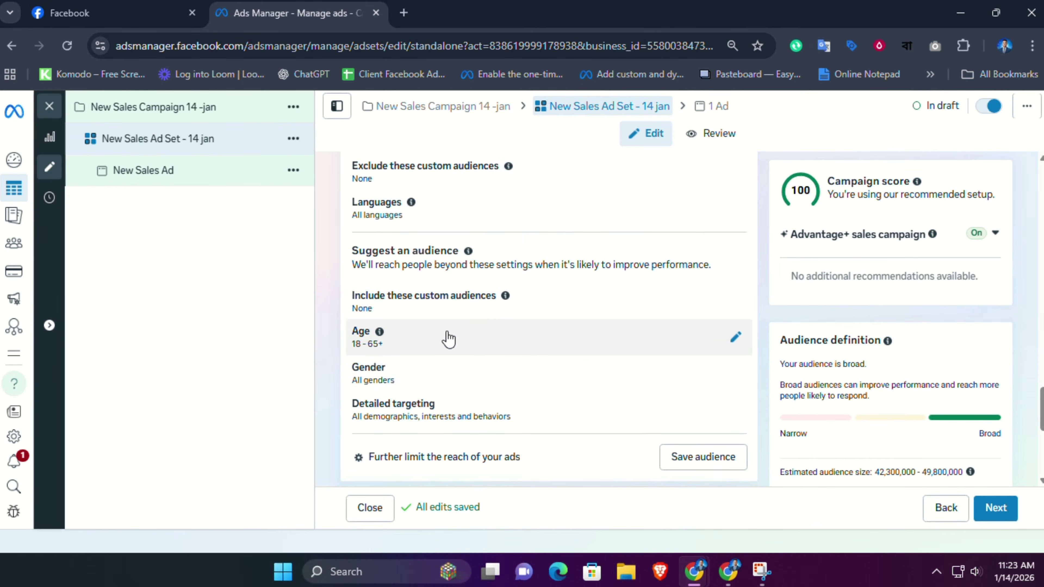
Step: Set the suggested audience's age range to 20–55
{"action": "left_click", "coordinate": [735, 338]}
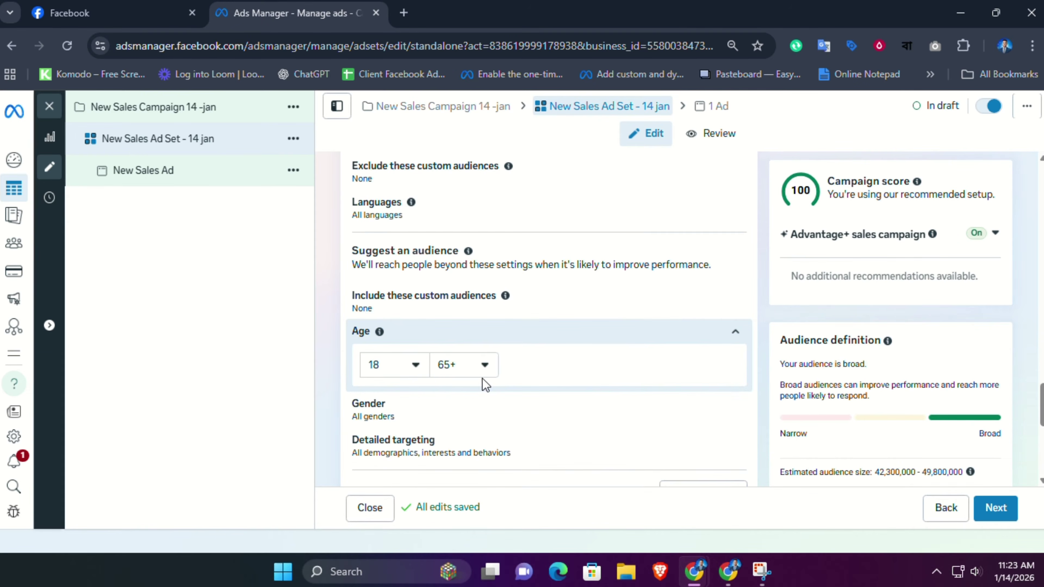
{"action": "left_click", "coordinate": [411, 367]}
{"action": "left_click", "coordinate": [400, 223]}
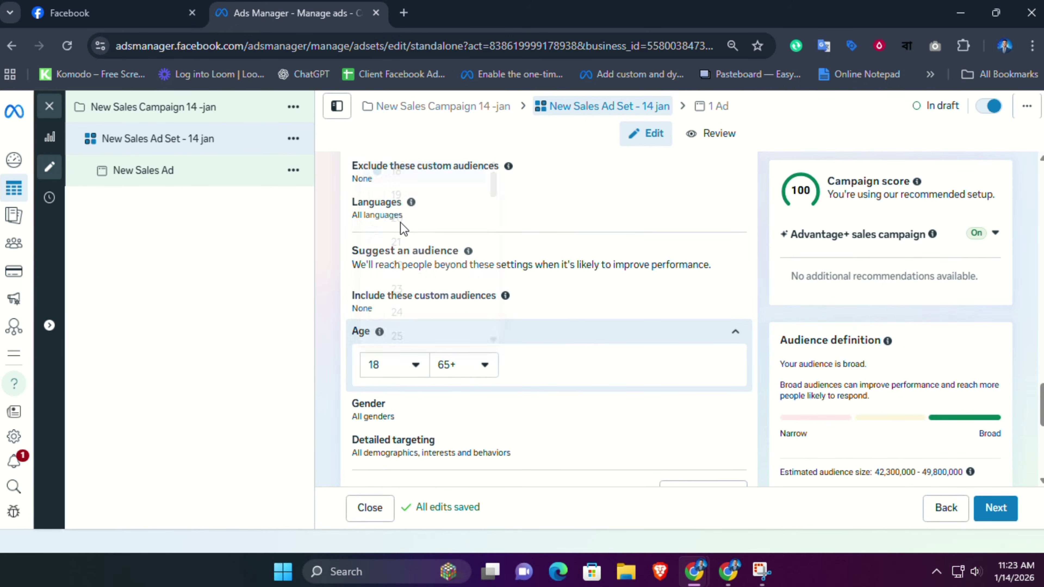
{"action": "left_click", "coordinate": [411, 365]}
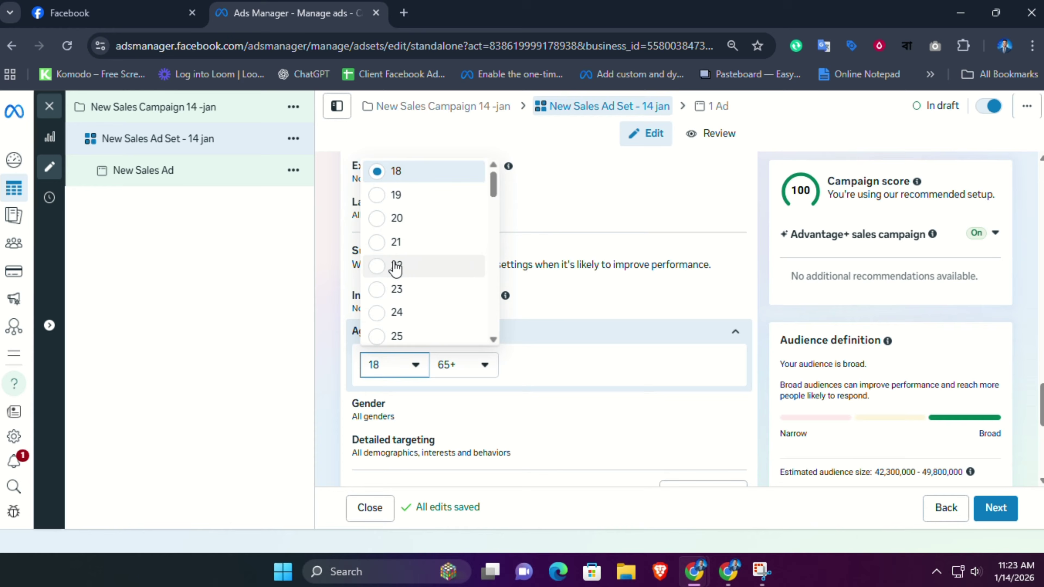
{"action": "left_click", "coordinate": [391, 223]}
{"action": "left_click", "coordinate": [393, 367]}
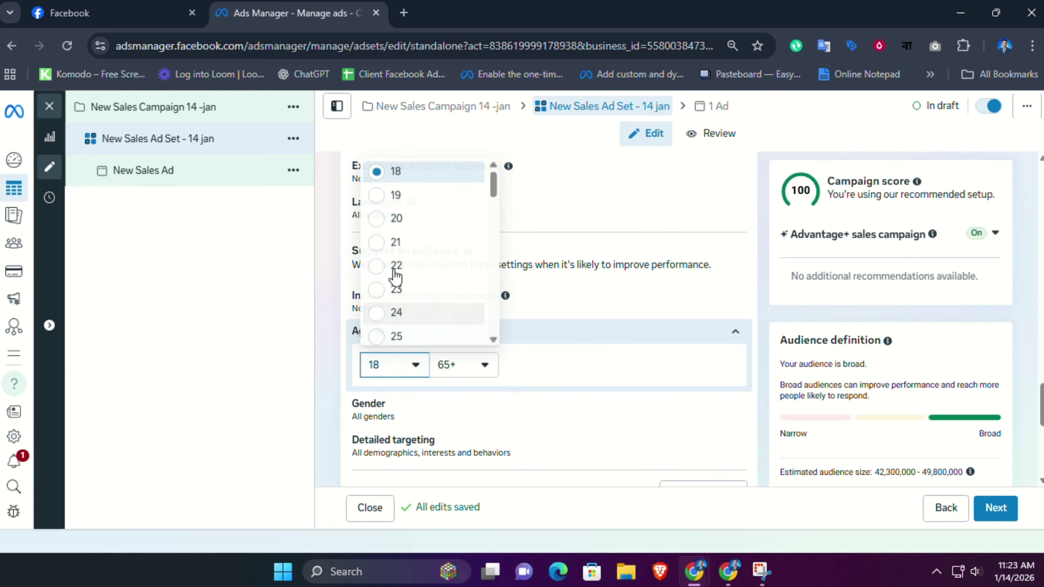
{"action": "left_click", "coordinate": [378, 223]}
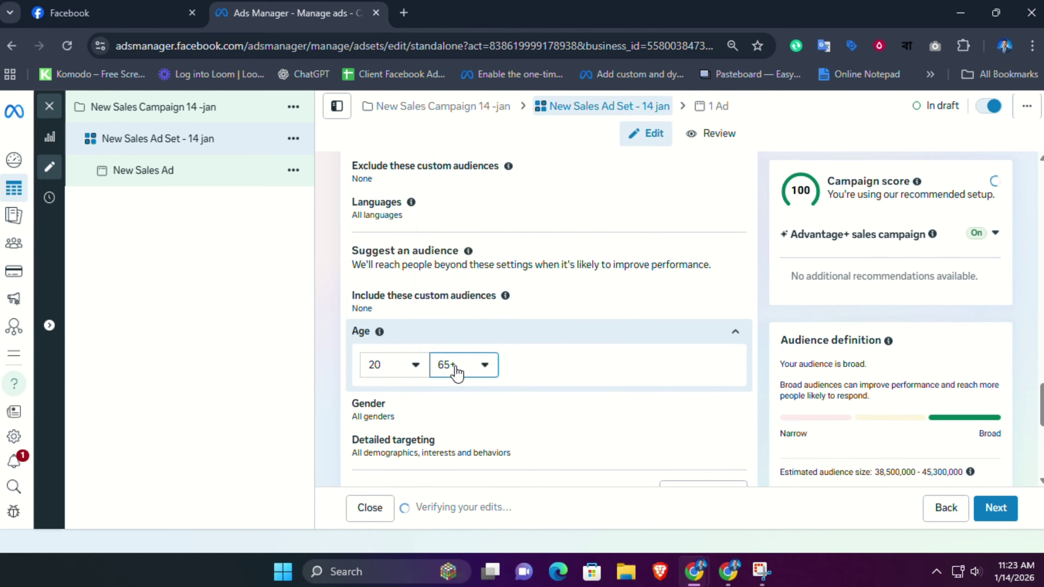
{"action": "left_click", "coordinate": [457, 366]}
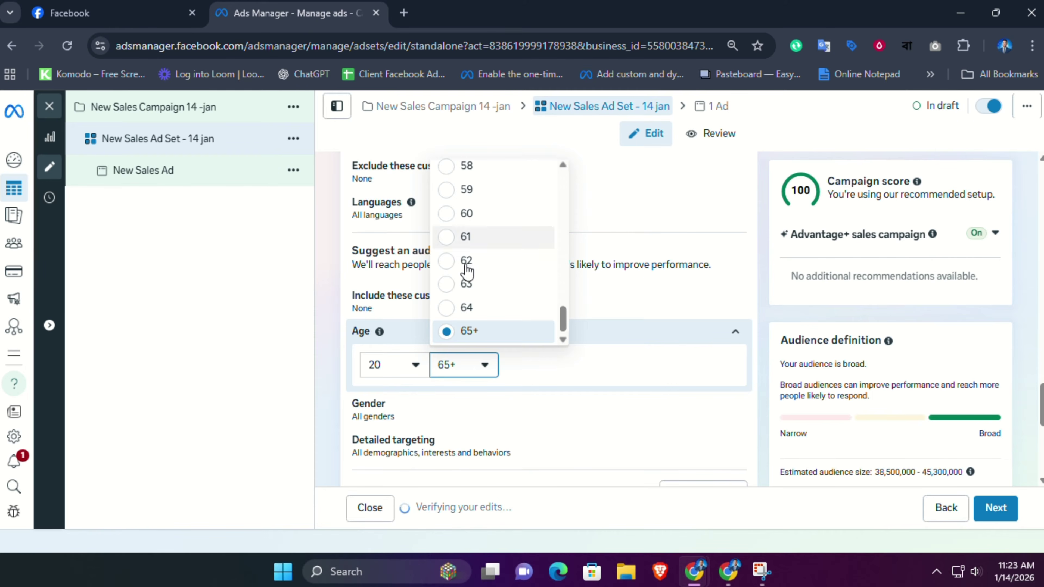
{"action": "scroll", "coordinate": [467, 313], "scroll_direction": "up", "scroll_amount": 5}
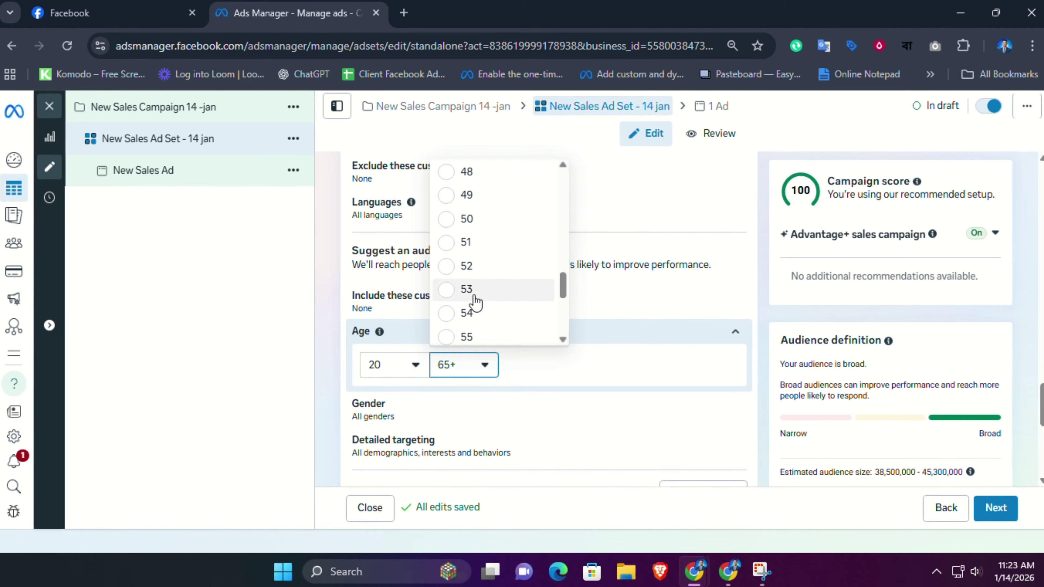
{"action": "left_click", "coordinate": [454, 340]}
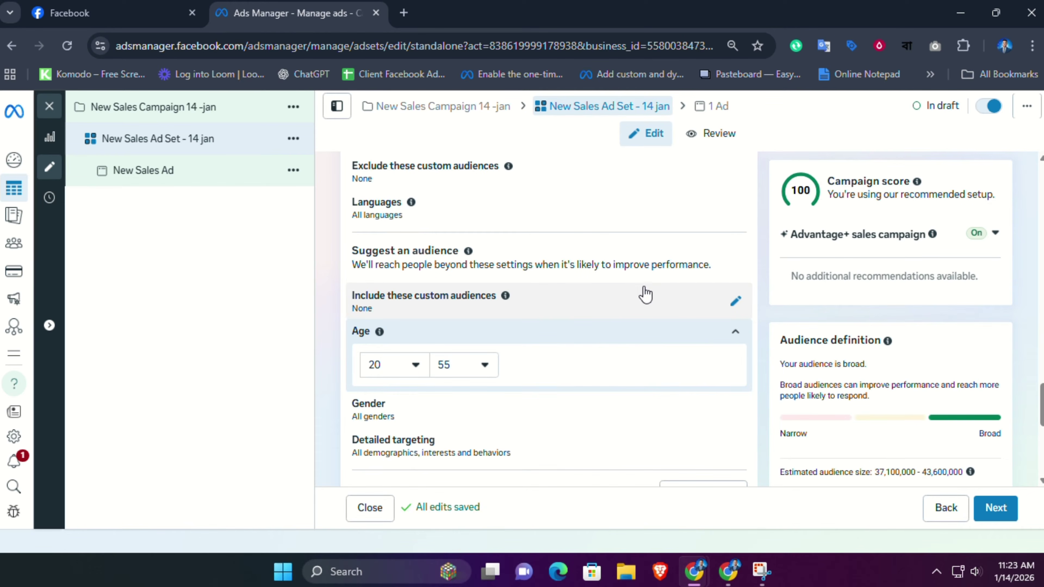
Step: Search detailed targeting for "tshirt" and add the T-shirt (apparel) interest to the suggested audience
{"action": "scroll", "coordinate": [563, 287], "scroll_direction": "down", "scroll_amount": 3}
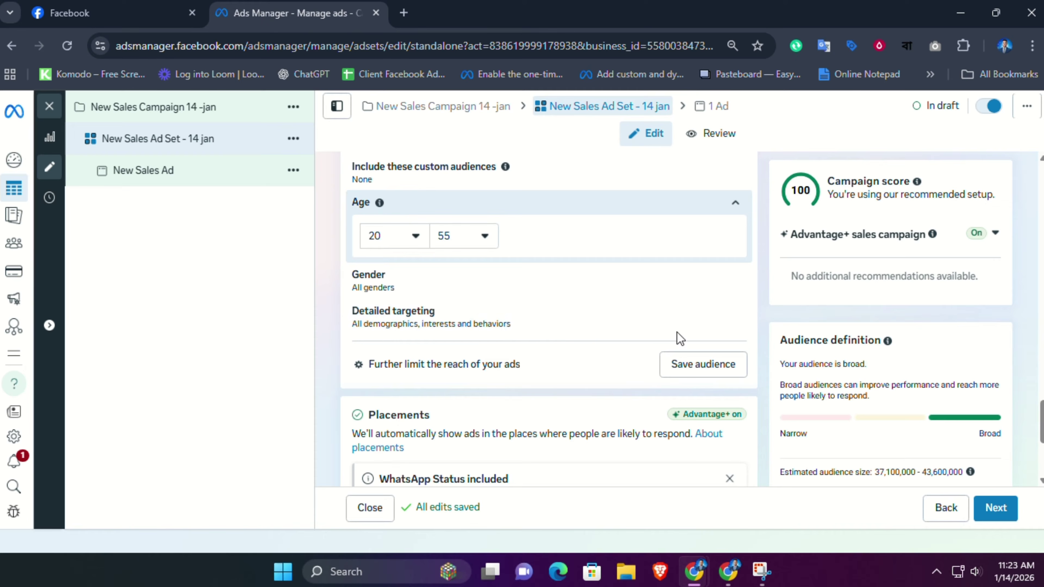
{"action": "left_click", "coordinate": [736, 318]}
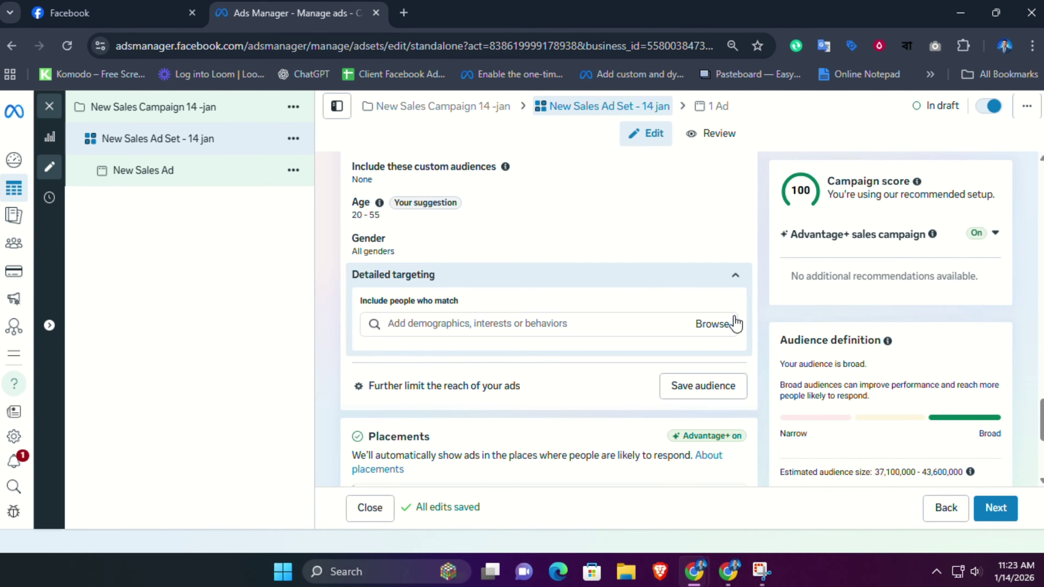
{"action": "left_click", "coordinate": [497, 323]}
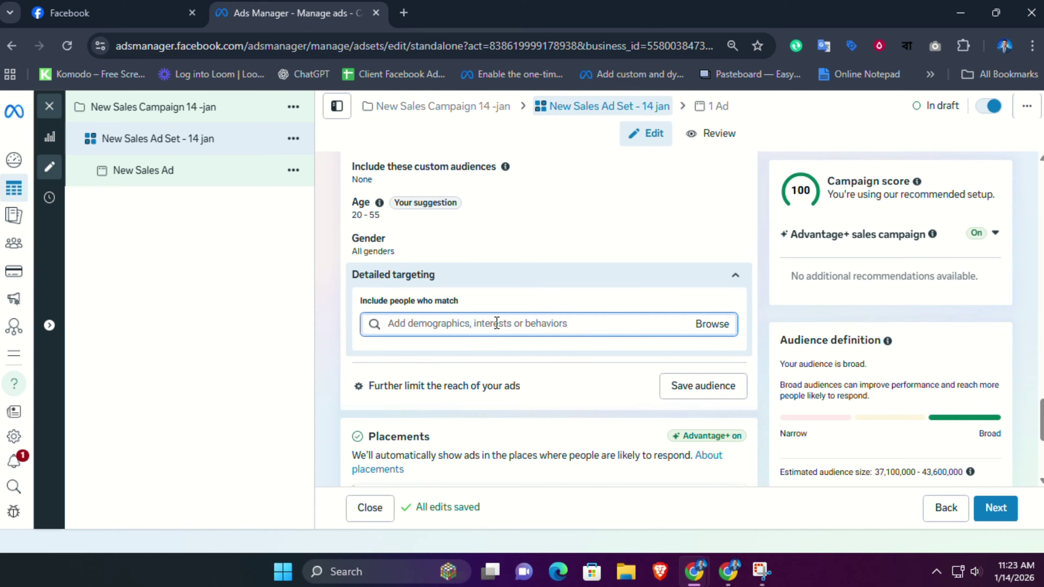
{"action": "type", "text": "t"}
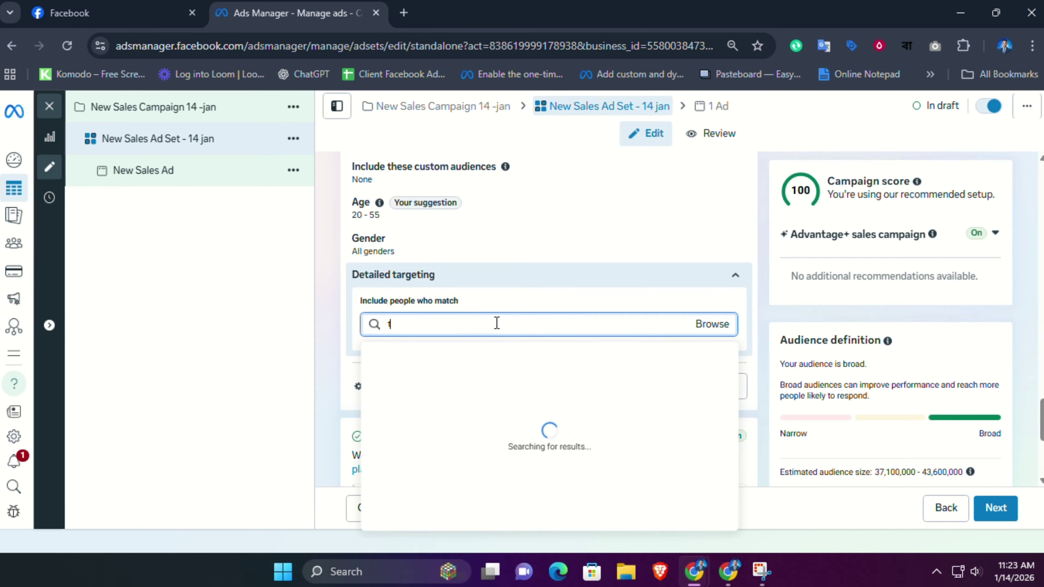
{"action": "type", "text": "shirt"}
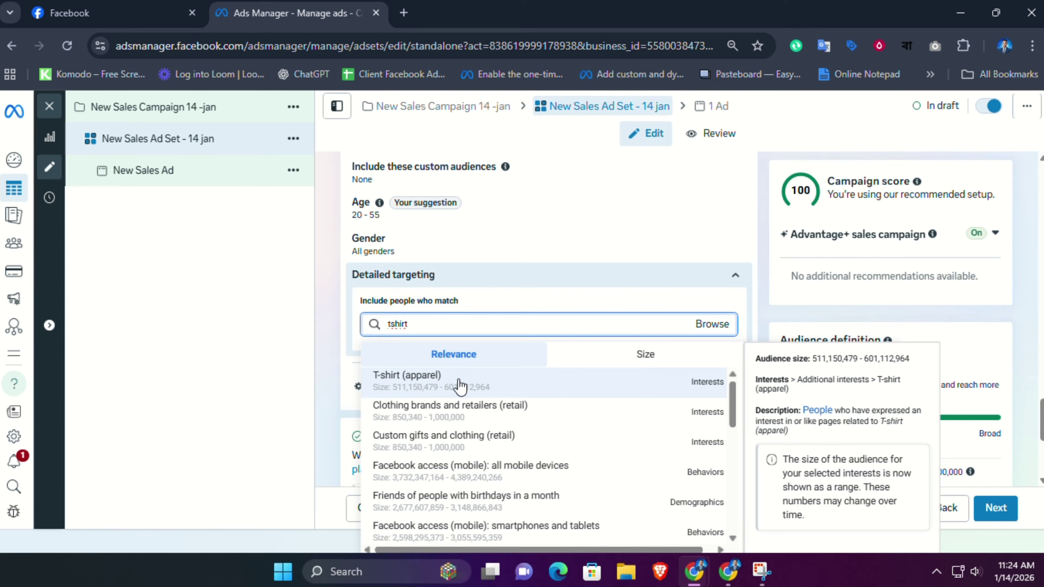
{"action": "left_click", "coordinate": [459, 379]}
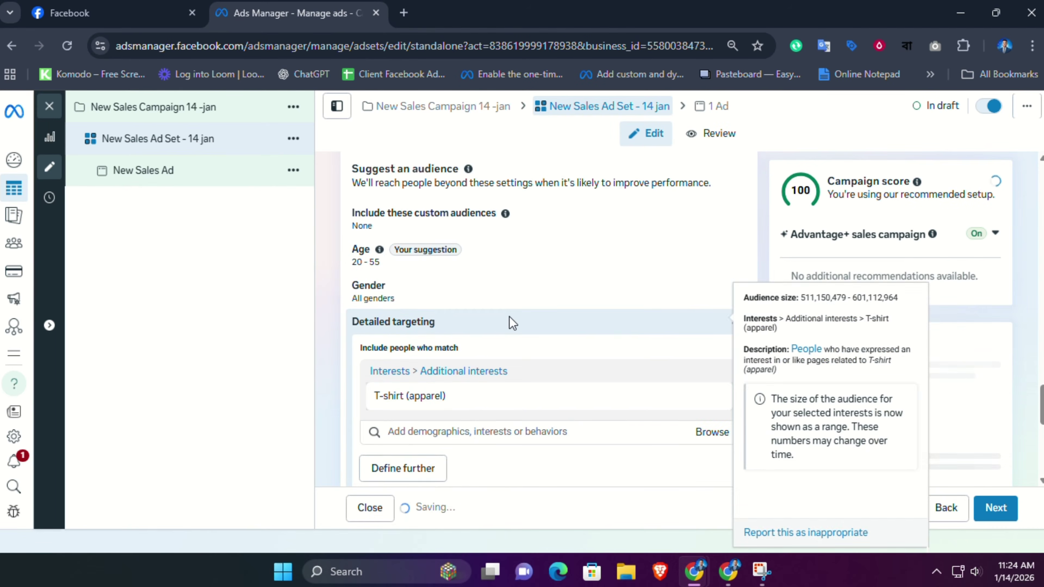
{"action": "left_click", "coordinate": [449, 386]}
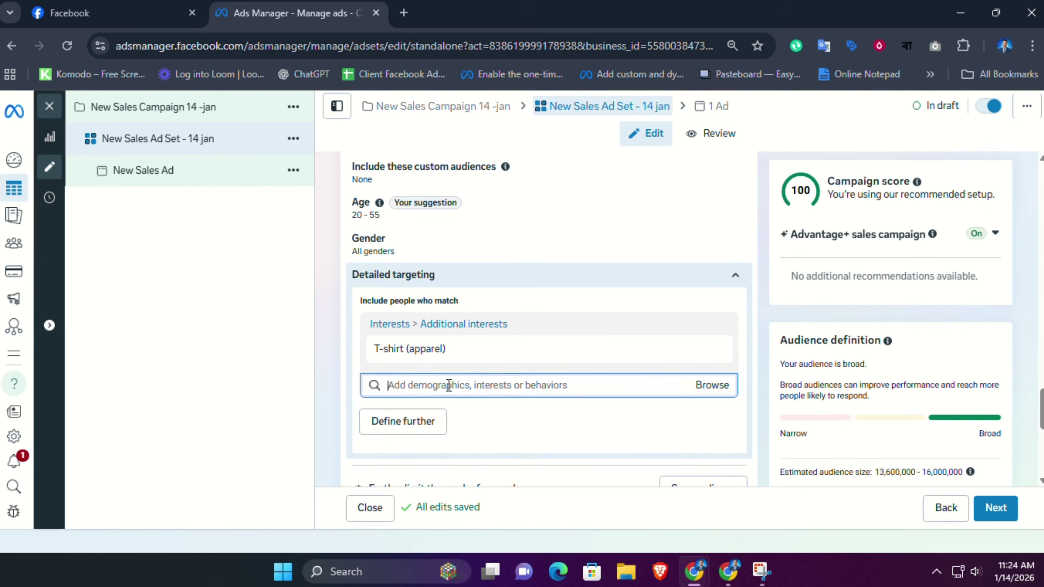
Step: Examine the ad account's placement controls with the specific-placements restriction switched on, and cancel the dialog without applying changes
{"action": "scroll", "coordinate": [449, 386], "scroll_direction": "down", "scroll_amount": 8}
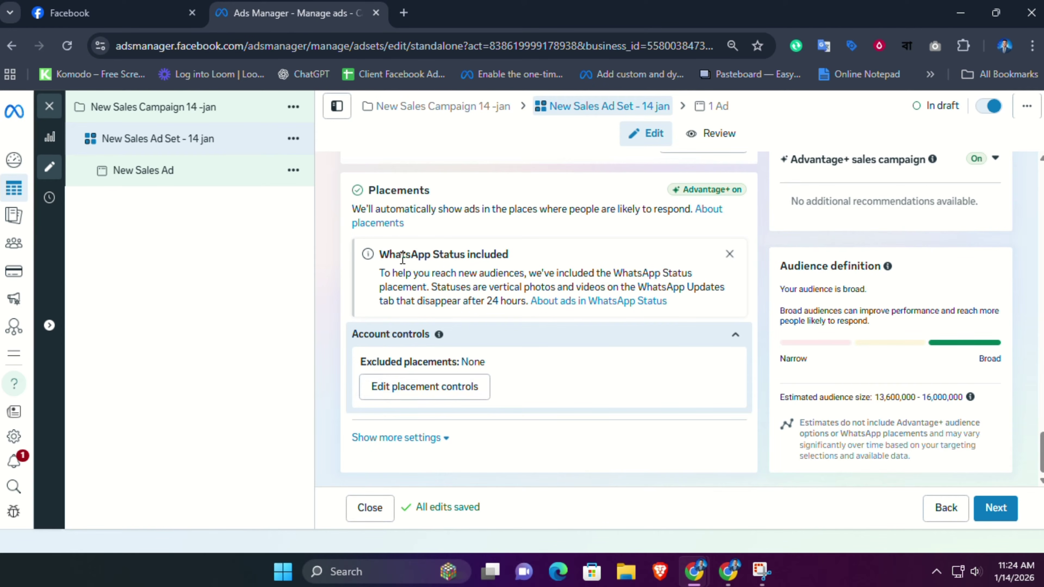
{"action": "left_click", "coordinate": [412, 397]}
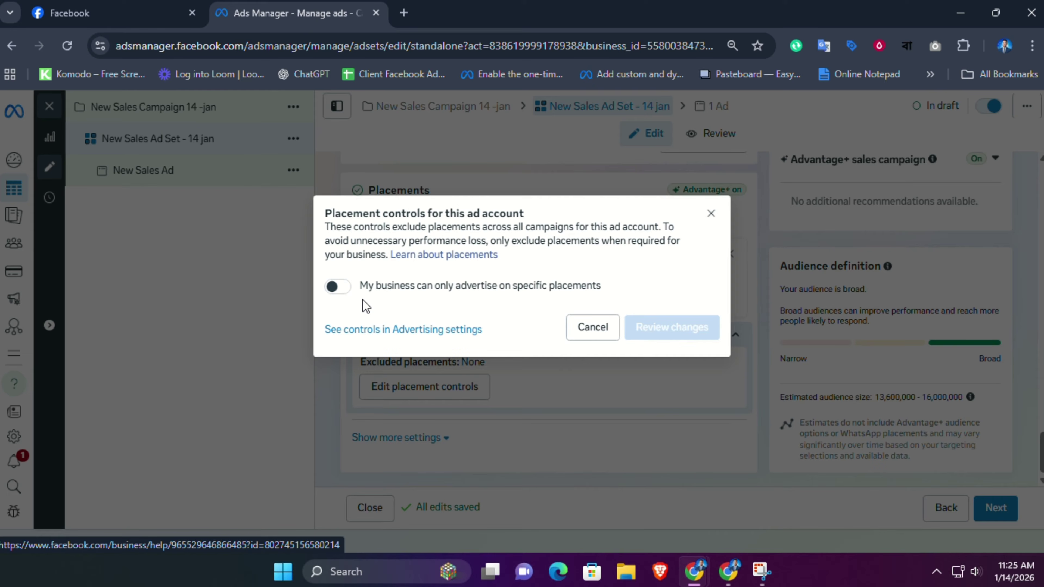
{"action": "left_click", "coordinate": [338, 287]}
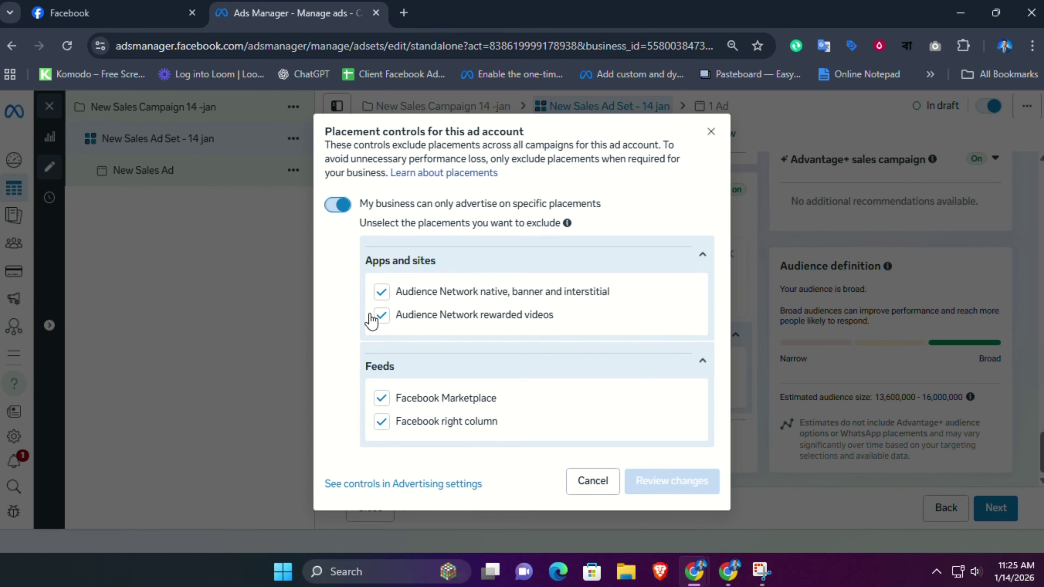
{"action": "left_click", "coordinate": [382, 398]}
{"action": "left_click", "coordinate": [381, 398]}
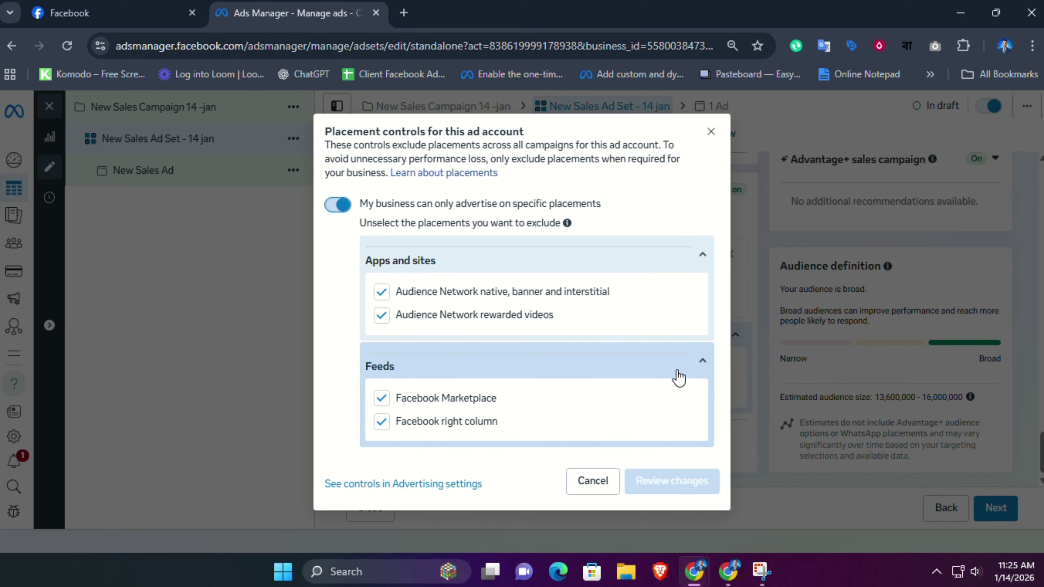
{"action": "left_click", "coordinate": [703, 361]}
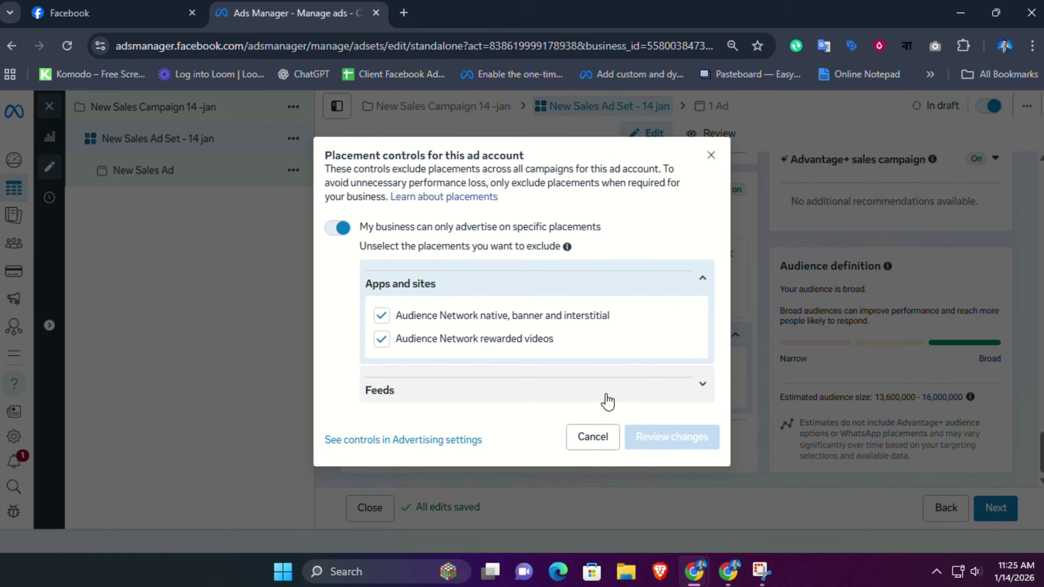
{"action": "left_click", "coordinate": [701, 388]}
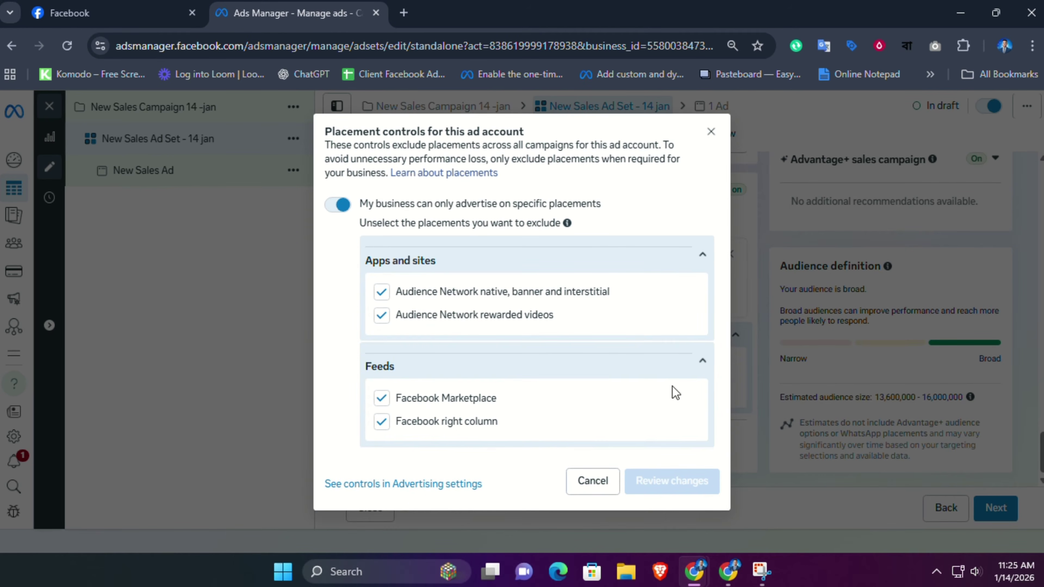
{"action": "left_click", "coordinate": [400, 485]}
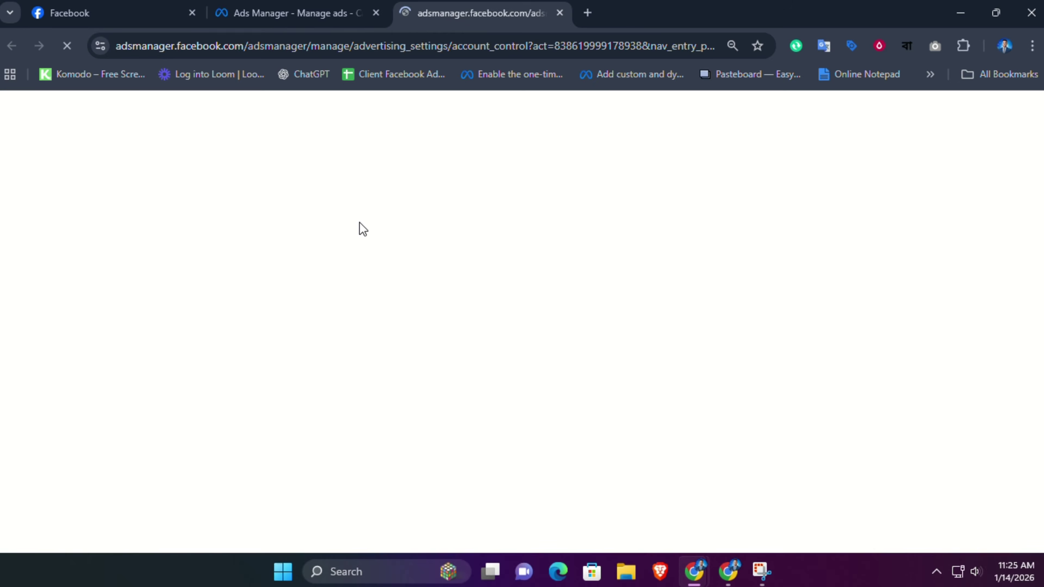
{"action": "left_click", "coordinate": [353, 6]}
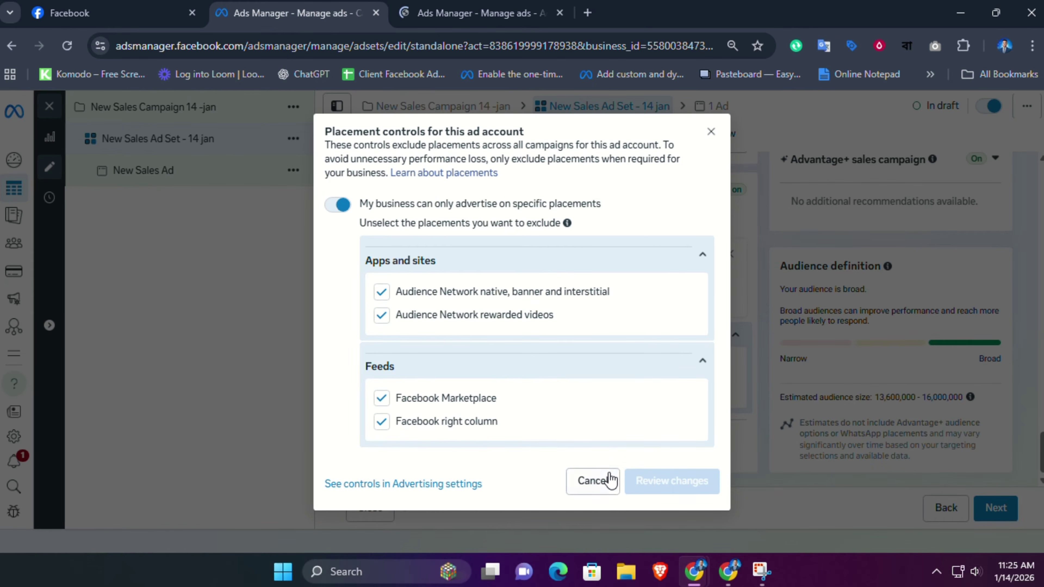
{"action": "left_click", "coordinate": [599, 486]}
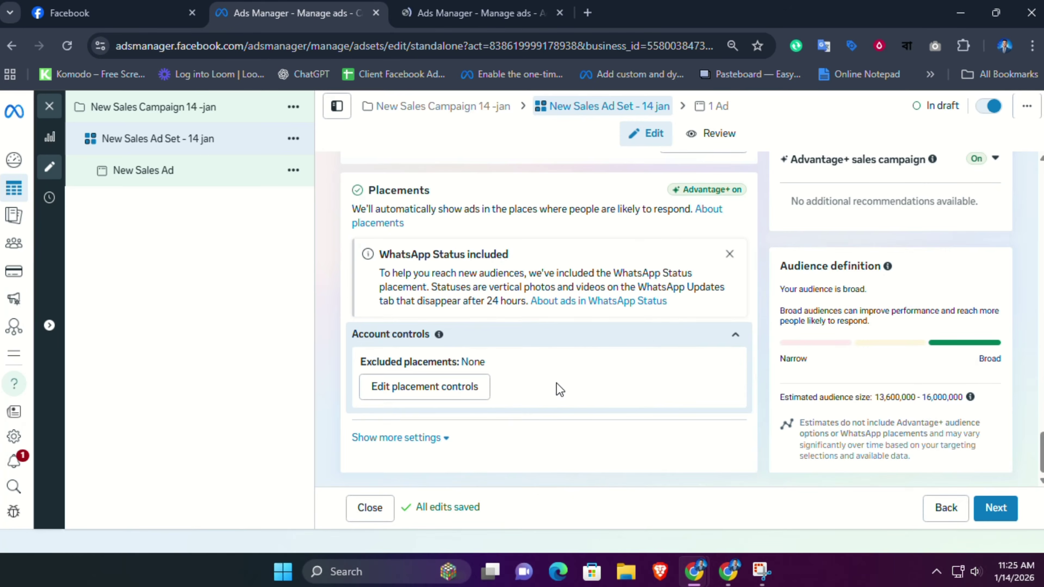
Step: Expand the additional placement settings and review the platforms selected for the ad set
{"action": "left_click", "coordinate": [440, 439]}
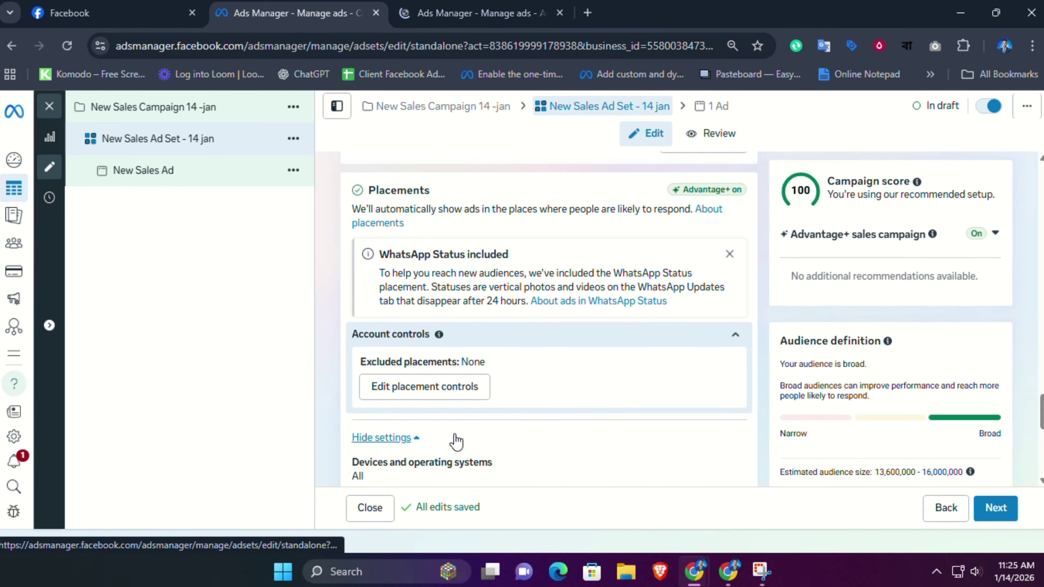
{"action": "scroll", "coordinate": [470, 405], "scroll_direction": "down", "scroll_amount": 3}
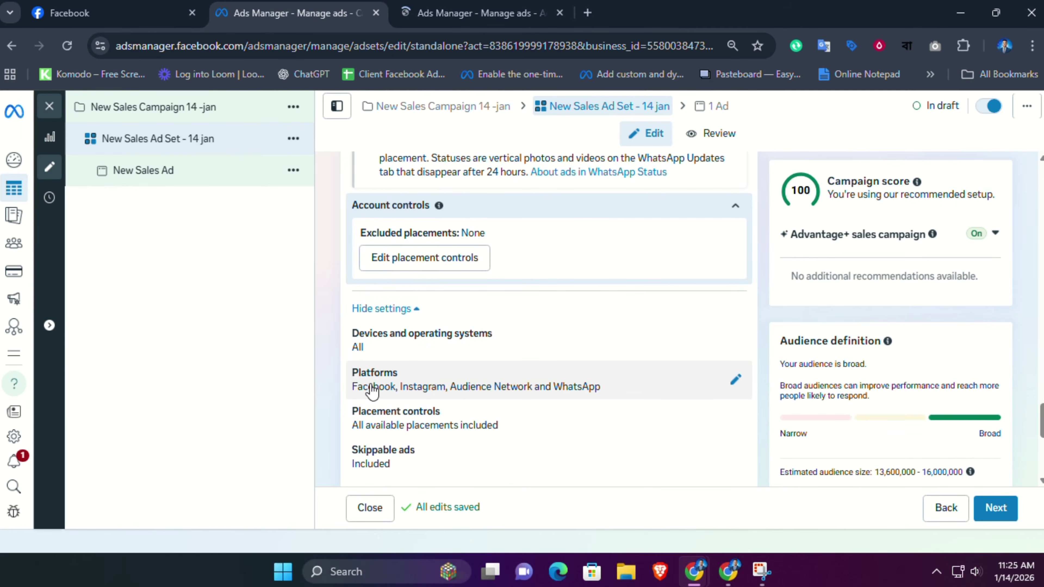
{"action": "left_click", "coordinate": [733, 384]}
{"action": "scroll", "coordinate": [711, 371], "scroll_direction": "down", "scroll_amount": 6}
{"action": "scroll", "coordinate": [602, 327], "scroll_direction": "up", "scroll_amount": 3}
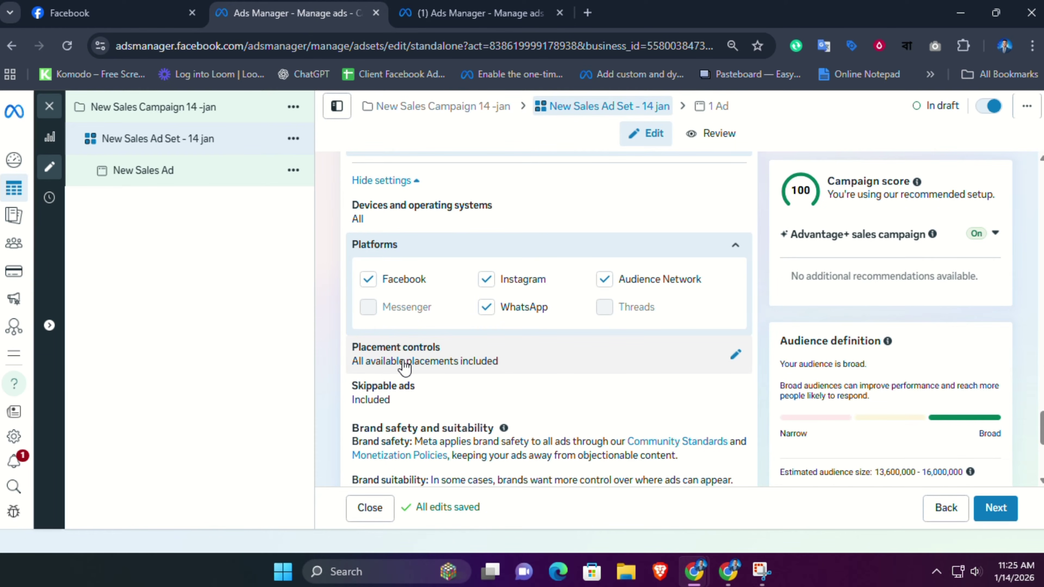
Step: Inspect the Feeds placements in the ad set's placement controls and exclude the Apps and sites placements
{"action": "left_click", "coordinate": [737, 356]}
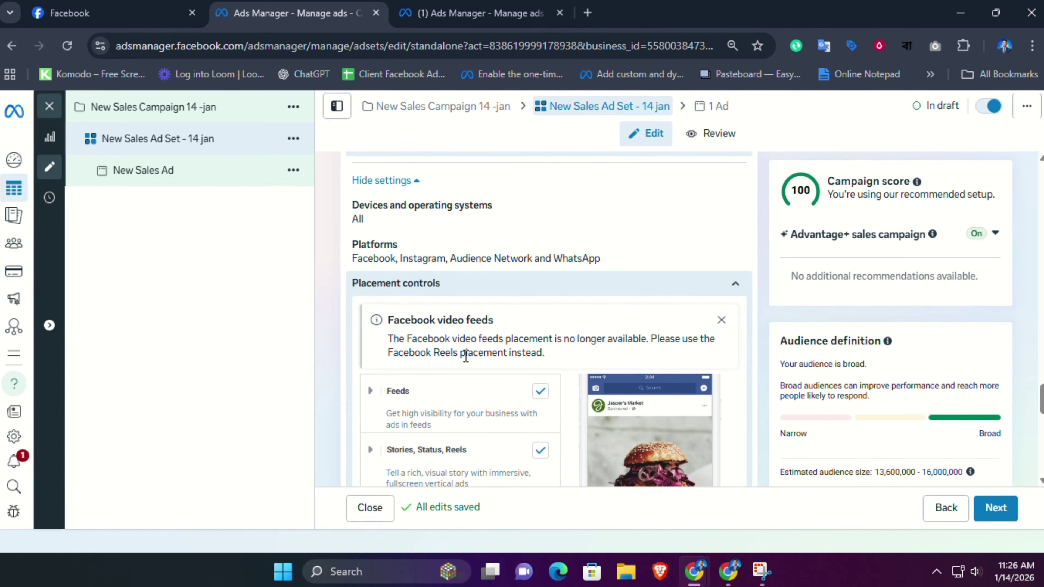
{"action": "left_click", "coordinate": [374, 393]}
{"action": "scroll", "coordinate": [468, 386], "scroll_direction": "down", "scroll_amount": 3}
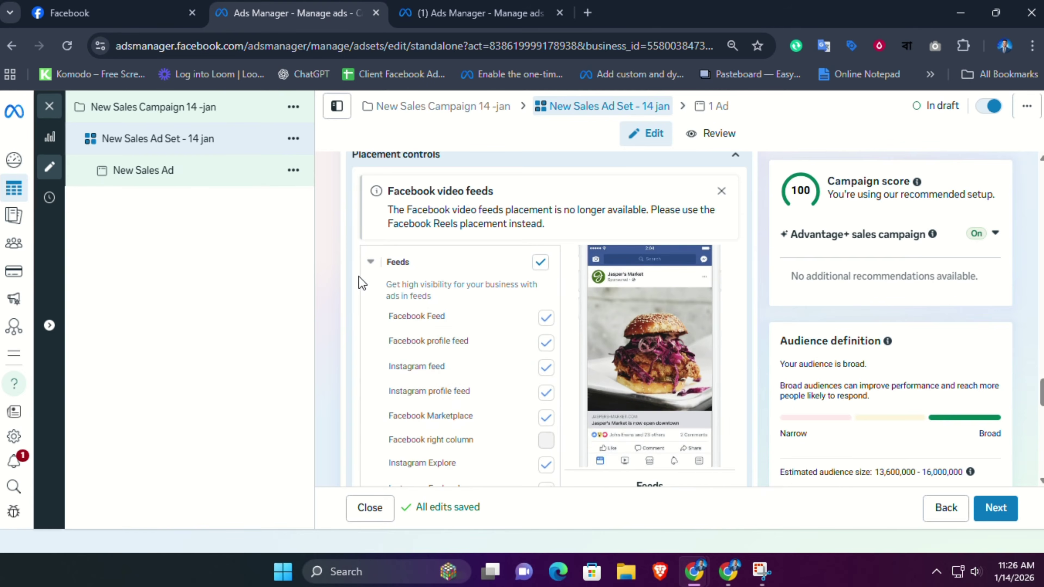
{"action": "left_click", "coordinate": [369, 263]}
{"action": "scroll", "coordinate": [509, 327], "scroll_direction": "down", "scroll_amount": 5}
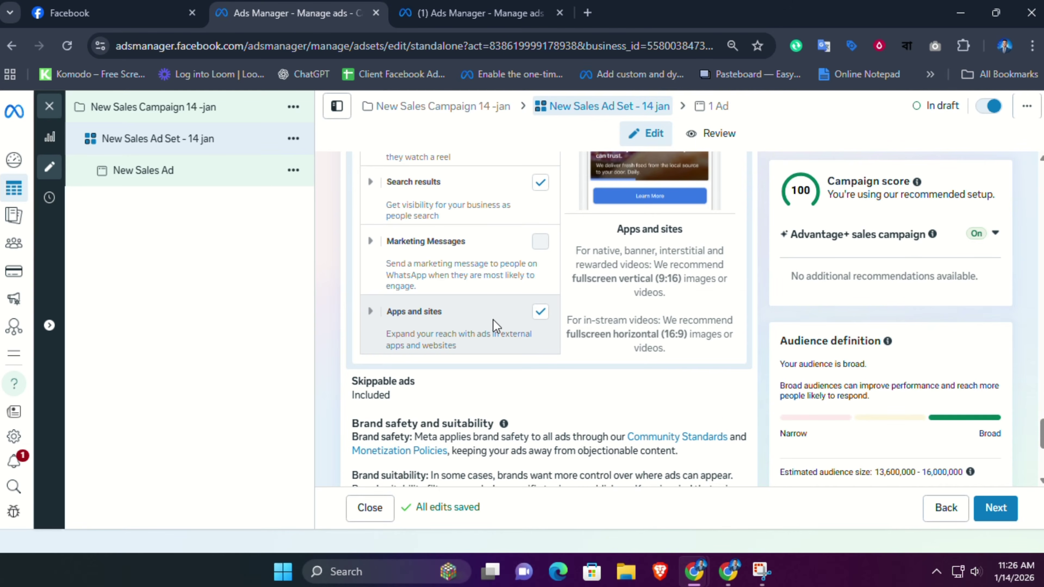
{"action": "left_click", "coordinate": [545, 316]}
{"action": "left_click", "coordinate": [545, 316]}
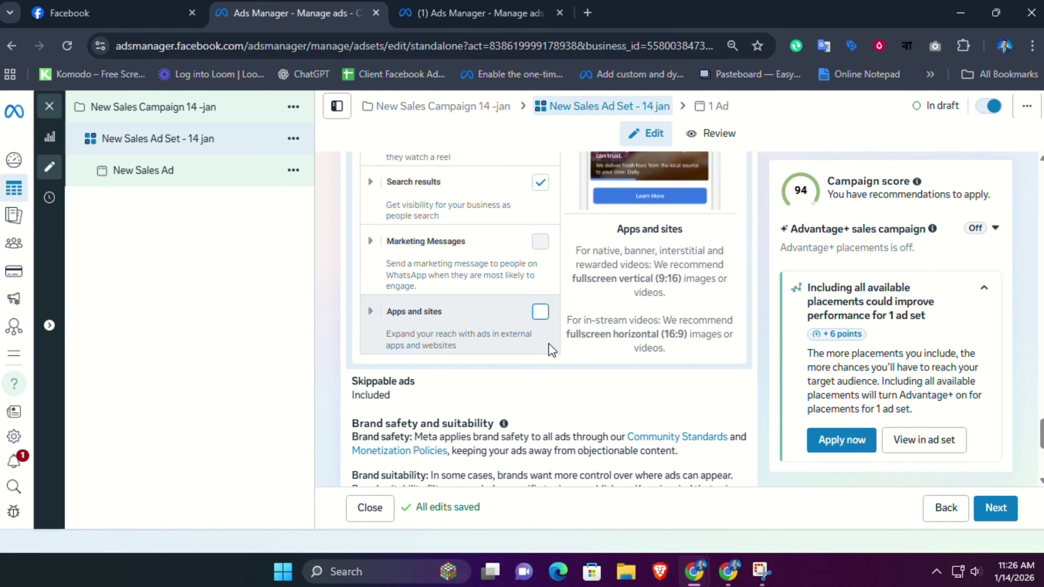
Step: Review the ad set's remaining placements, brand safety and inventory filter settings, and its audience settings
{"action": "scroll", "coordinate": [551, 345], "scroll_direction": "up", "scroll_amount": 3}
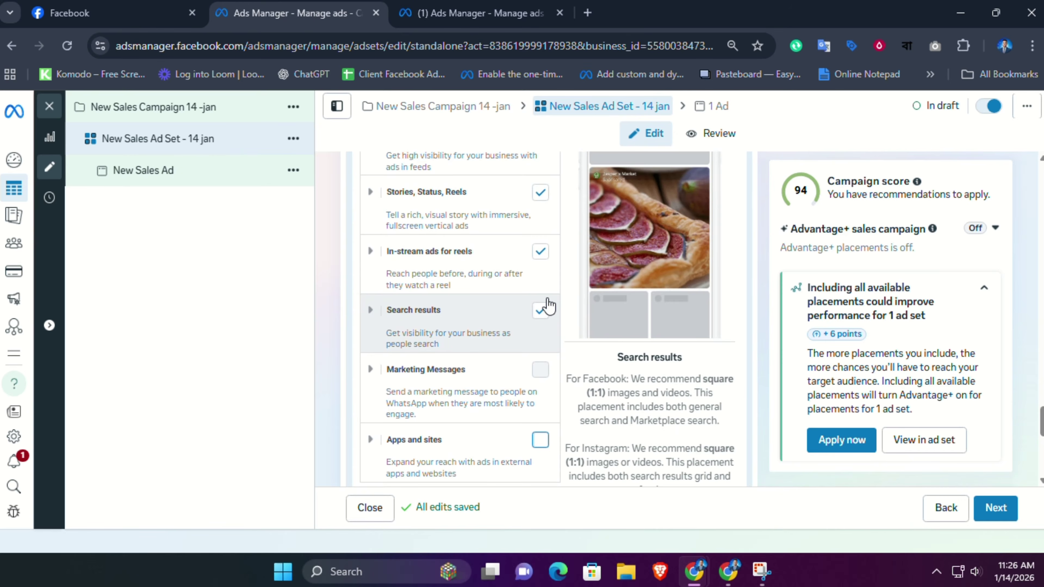
{"action": "scroll", "coordinate": [550, 306], "scroll_direction": "down", "scroll_amount": 10}
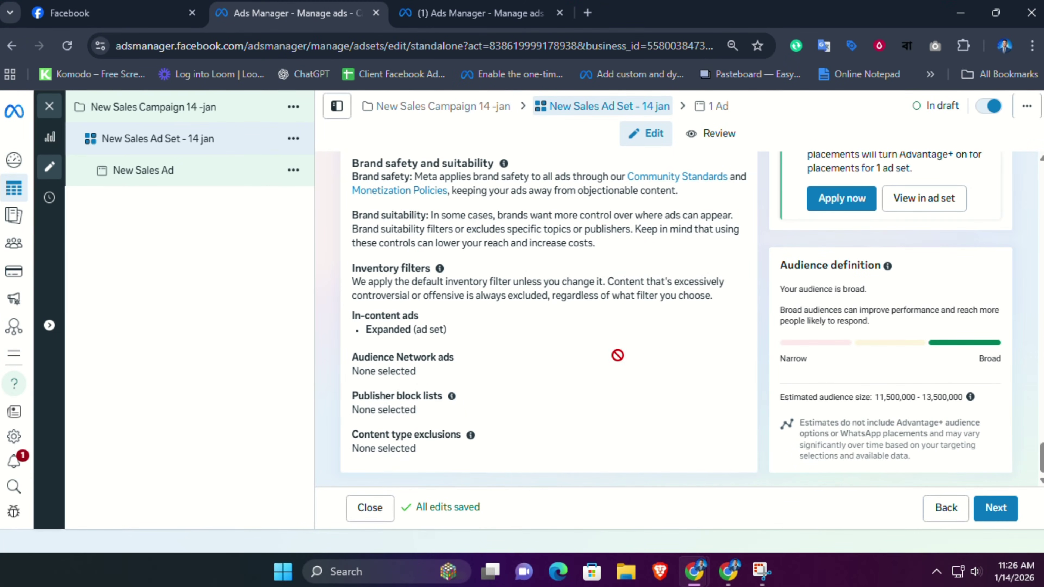
{"action": "scroll", "coordinate": [699, 395], "scroll_direction": "up", "scroll_amount": 8}
{"action": "scroll", "coordinate": [742, 390], "scroll_direction": "up", "scroll_amount": 10}
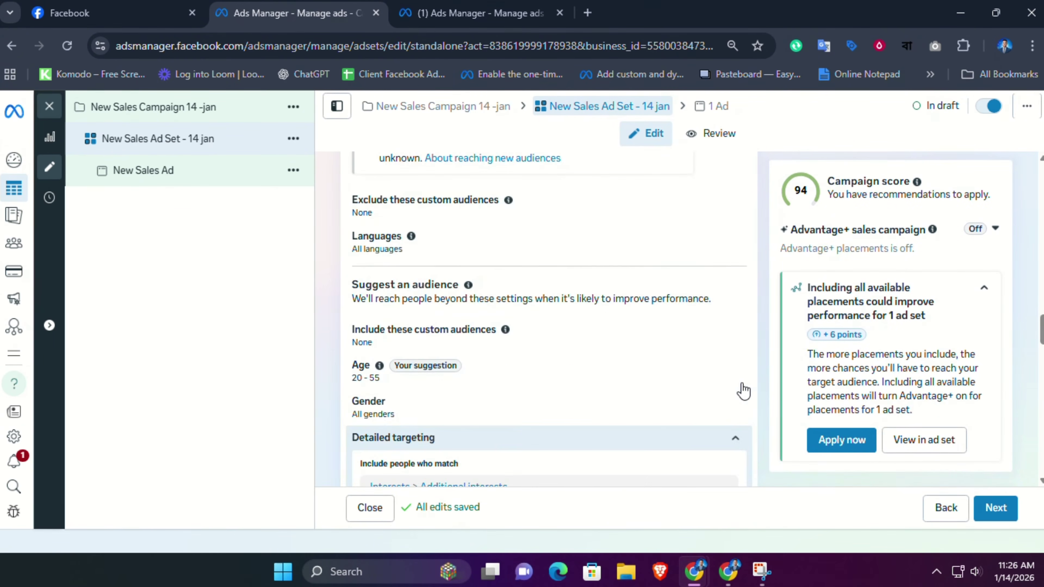
{"action": "scroll", "coordinate": [742, 390], "scroll_direction": "up", "scroll_amount": 5}
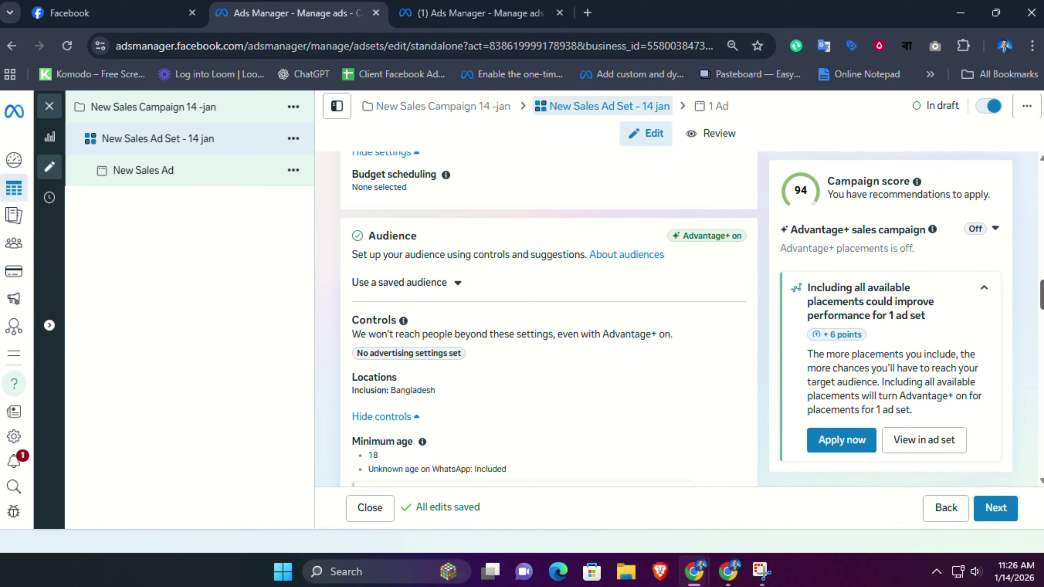
Step: Finish reviewing the ad set's audience and brand safety settings and continue to the ad level
{"action": "scroll", "coordinate": [549, 318], "scroll_direction": "up", "scroll_amount": 5}
{"action": "scroll", "coordinate": [549, 318], "scroll_direction": "down", "scroll_amount": 15}
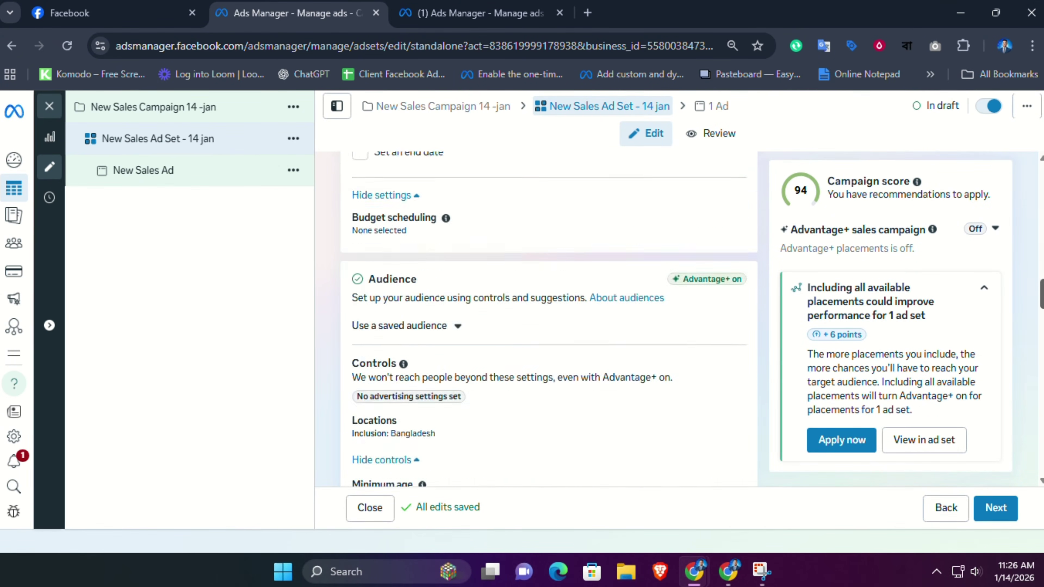
{"action": "scroll", "coordinate": [549, 318], "scroll_direction": "down", "scroll_amount": 10}
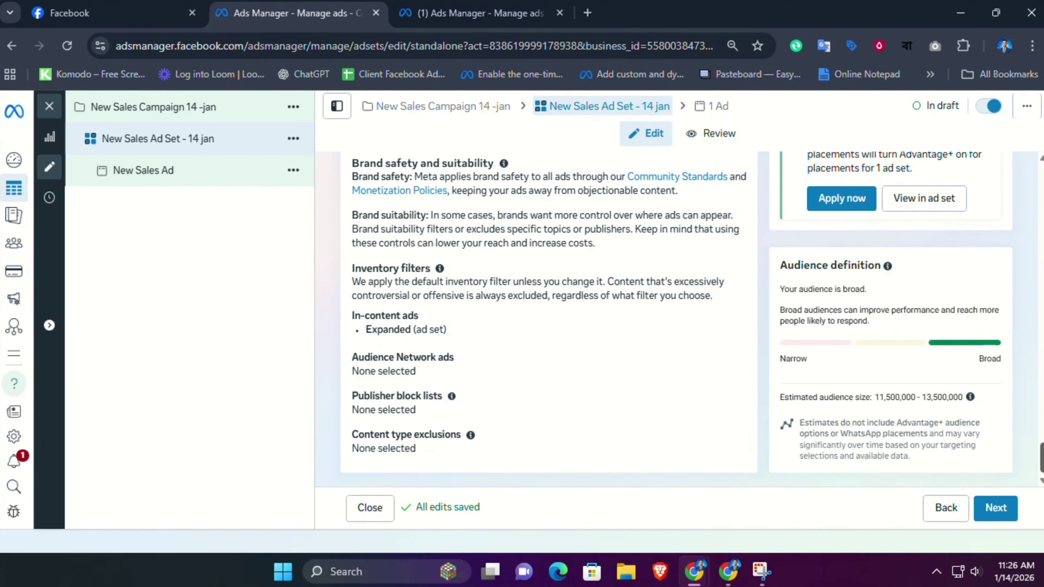
{"action": "left_click", "coordinate": [997, 508]}
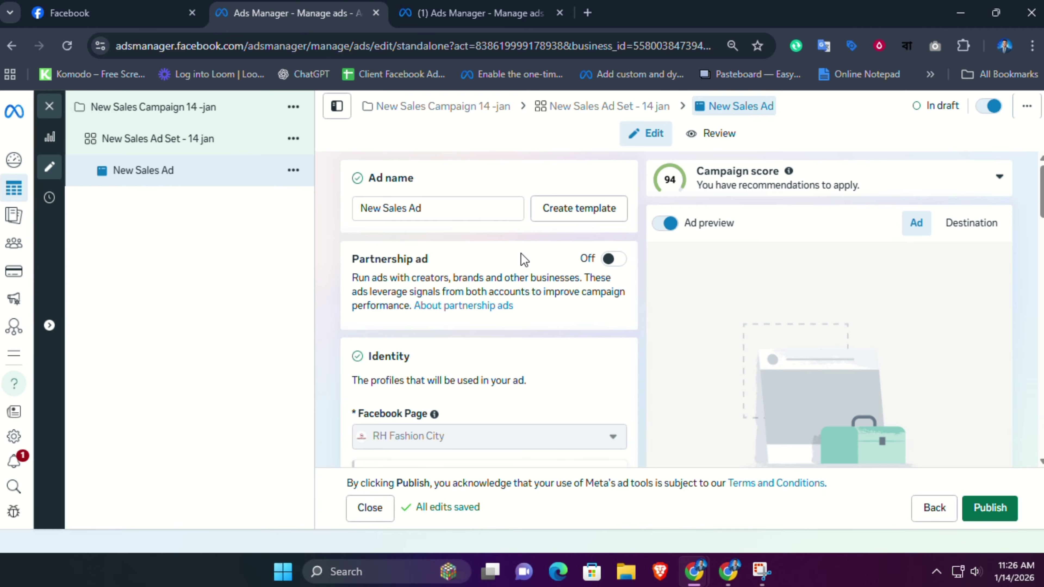
Step: Rename the ad as "New Sales Ad - 14 jan"
{"action": "triple_click", "coordinate": [427, 206]}
{"action": "left_click", "coordinate": [438, 207]}
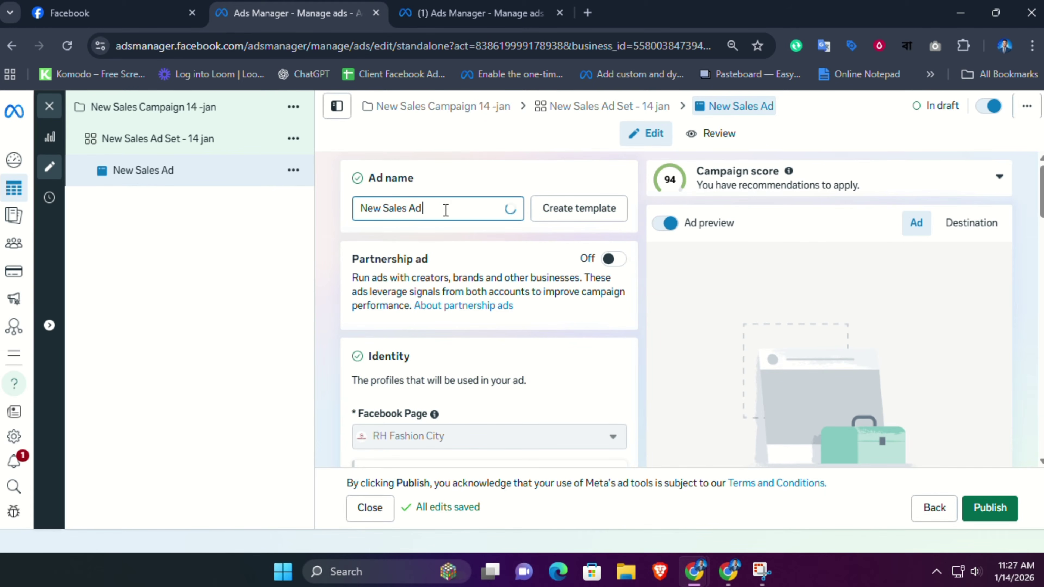
{"action": "type", "text": "- "}
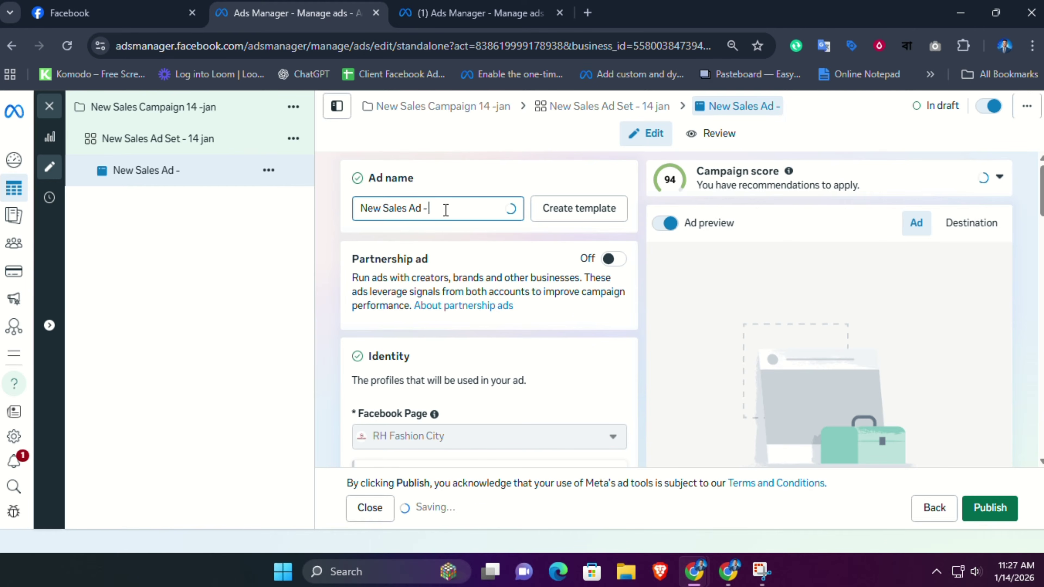
{"action": "type", "text": "14"}
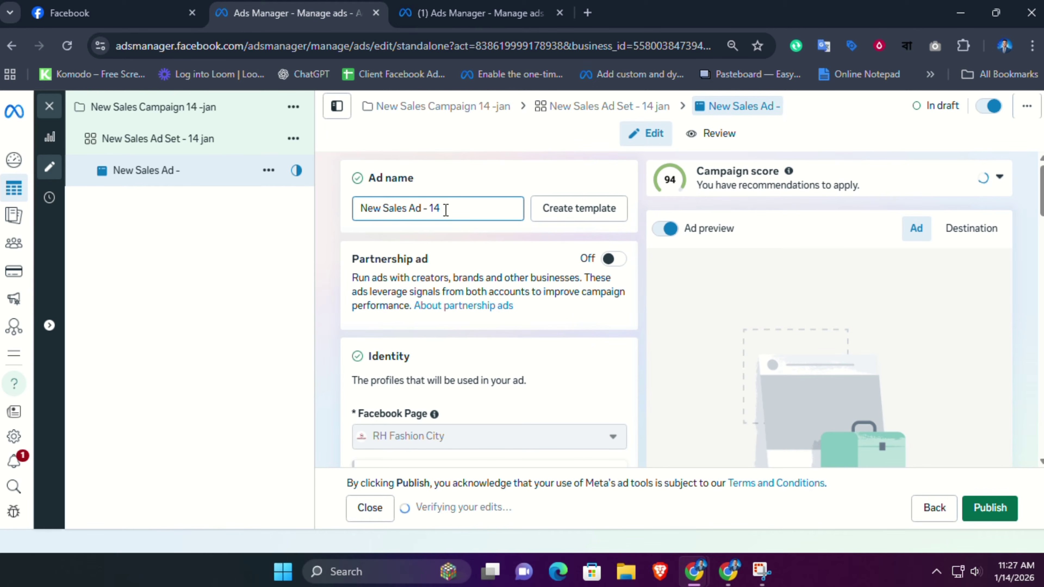
{"action": "type", "text": " jan"}
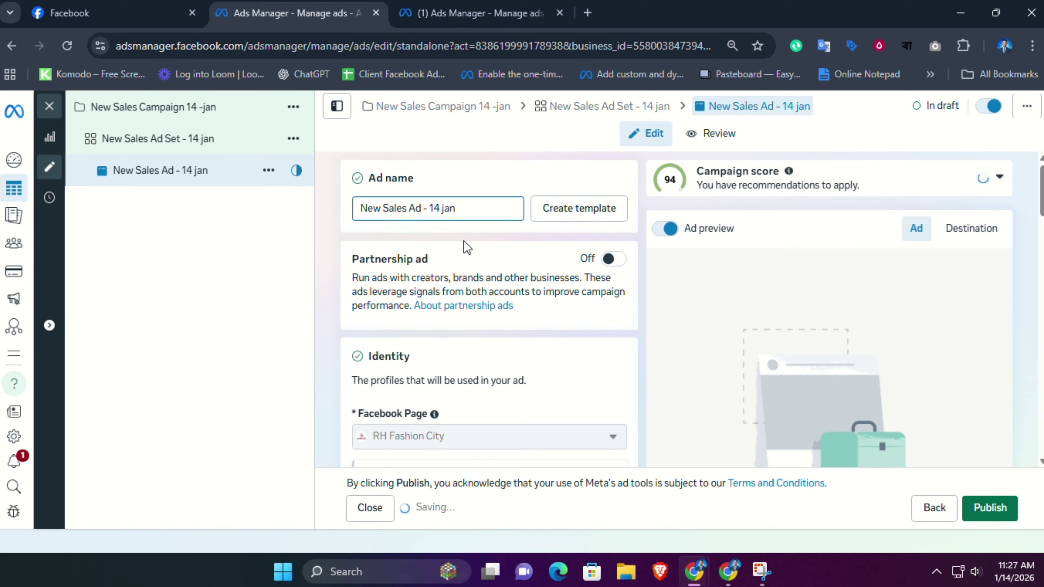
{"action": "left_click", "coordinate": [463, 240]}
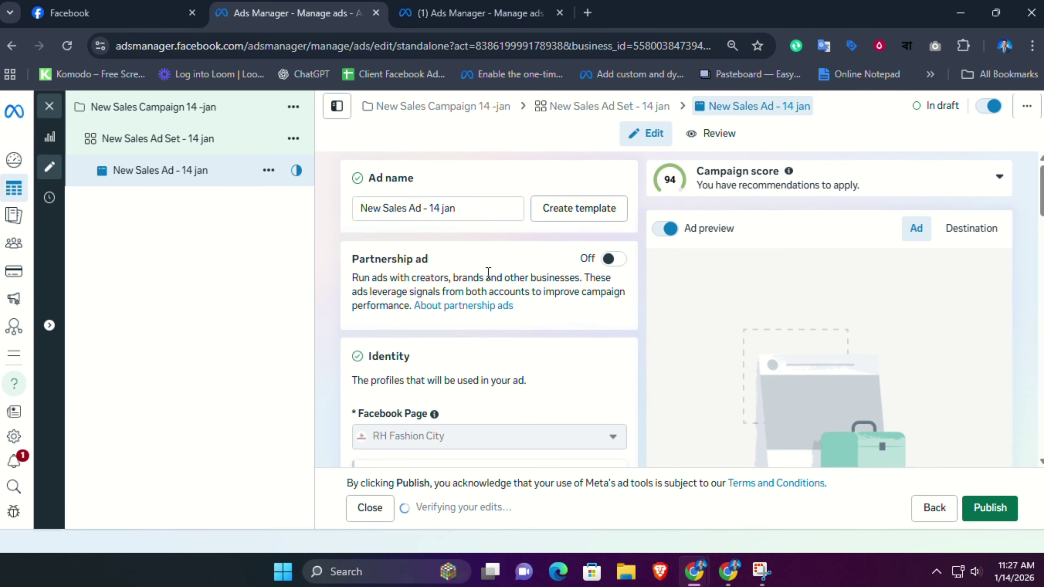
Step: Examine the ad setup choices, creative source, format and multi-advertiser settings without changing the Create ad option
{"action": "scroll", "coordinate": [493, 275], "scroll_direction": "down", "scroll_amount": 10}
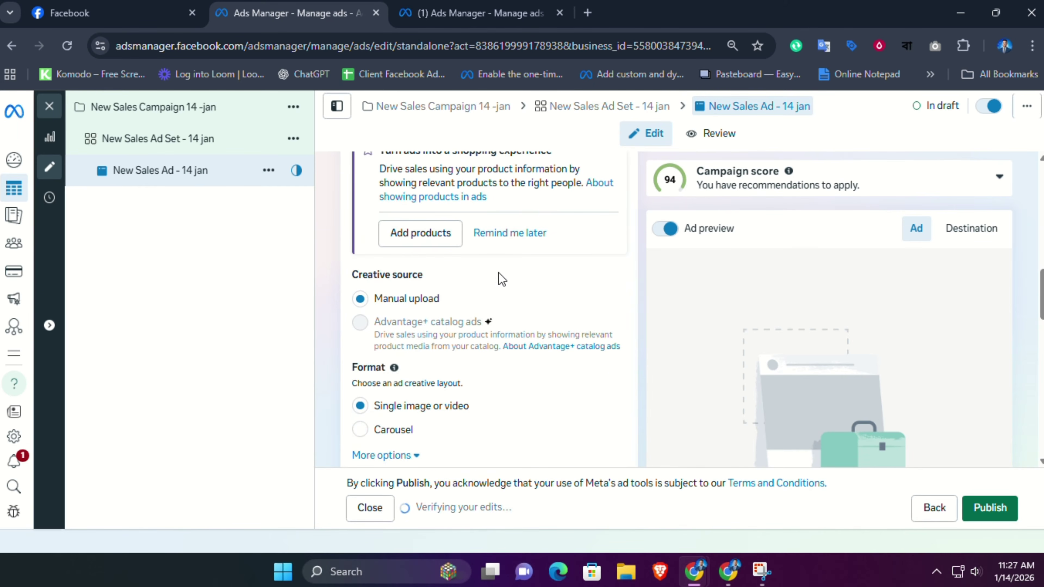
{"action": "scroll", "coordinate": [502, 280], "scroll_direction": "up", "scroll_amount": 3}
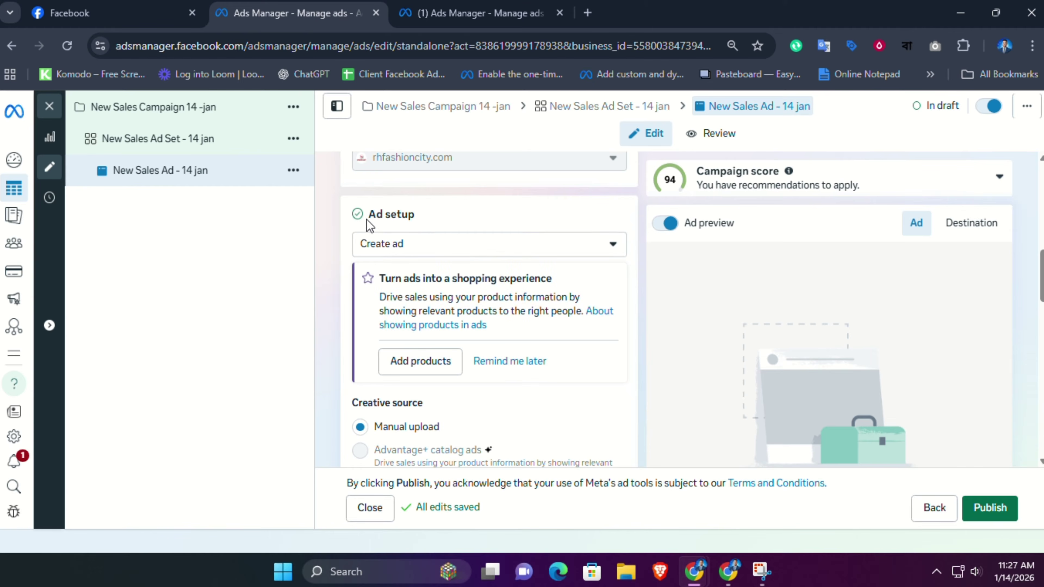
{"action": "left_click", "coordinate": [447, 255]}
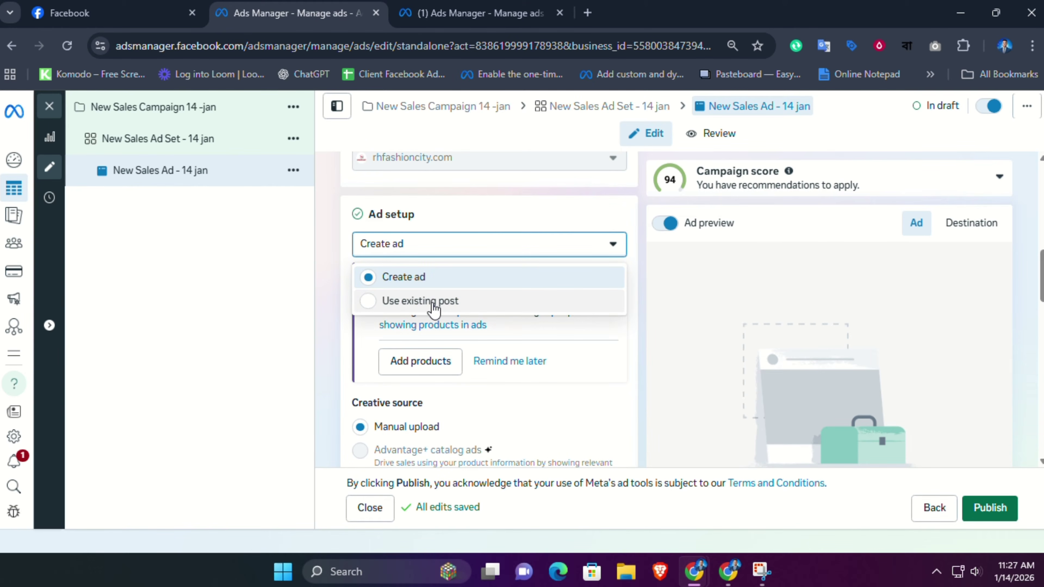
{"action": "key", "text": "Escape"}
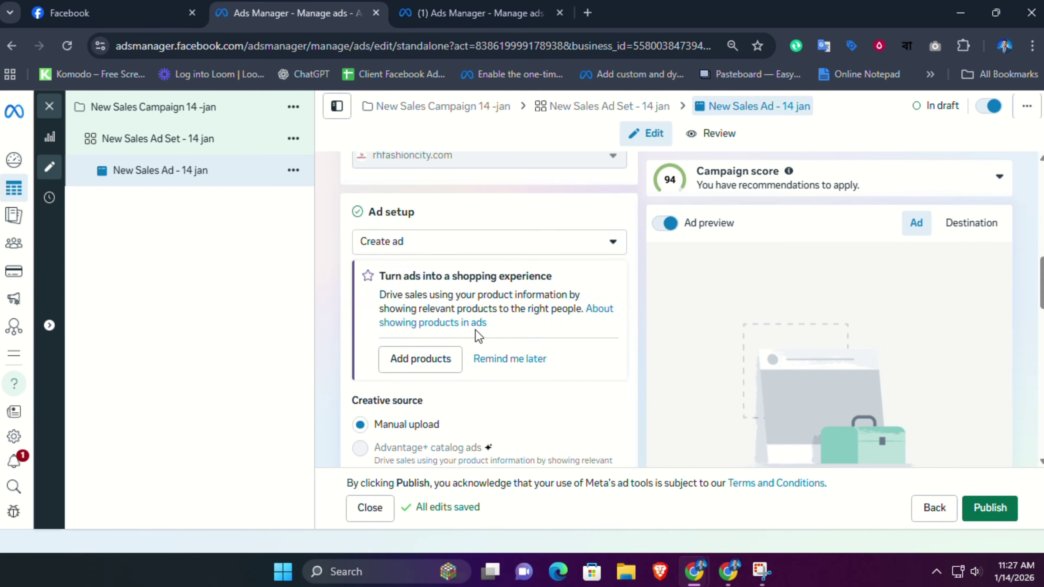
{"action": "scroll", "coordinate": [473, 350], "scroll_direction": "down", "scroll_amount": 5}
{"action": "left_click", "coordinate": [448, 414]}
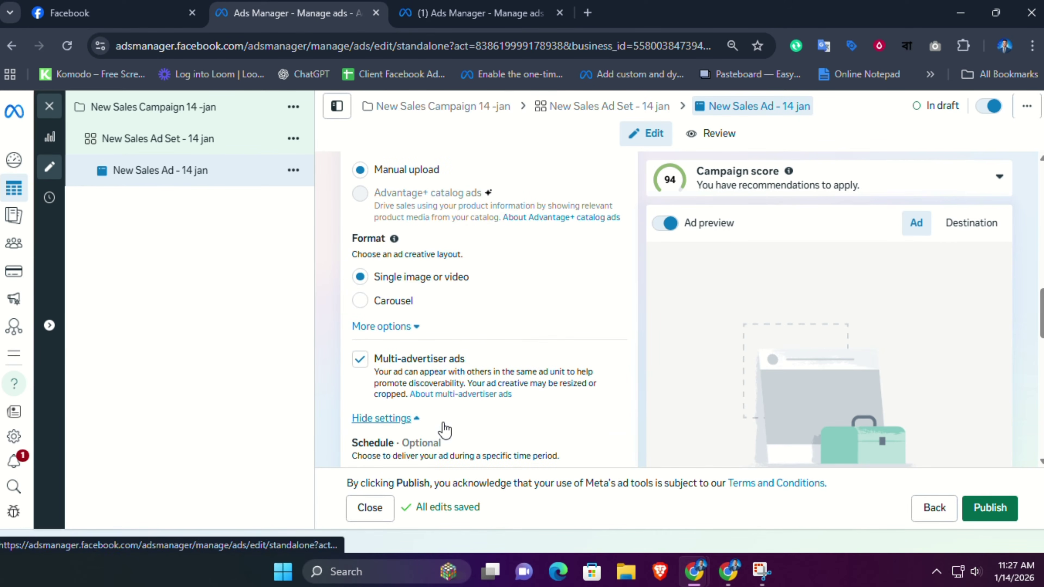
{"action": "scroll", "coordinate": [562, 373], "scroll_direction": "down", "scroll_amount": 6}
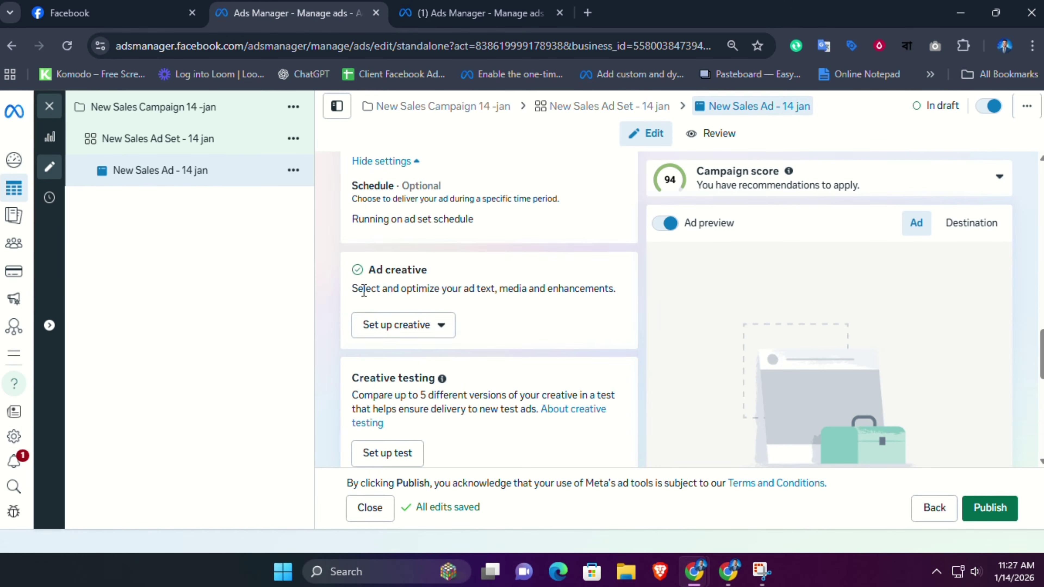
Step: Set up a video ad creative with the account's 720 × 1280 video, skipping the trim and keeping the original crops
{"action": "left_click", "coordinate": [416, 332]}
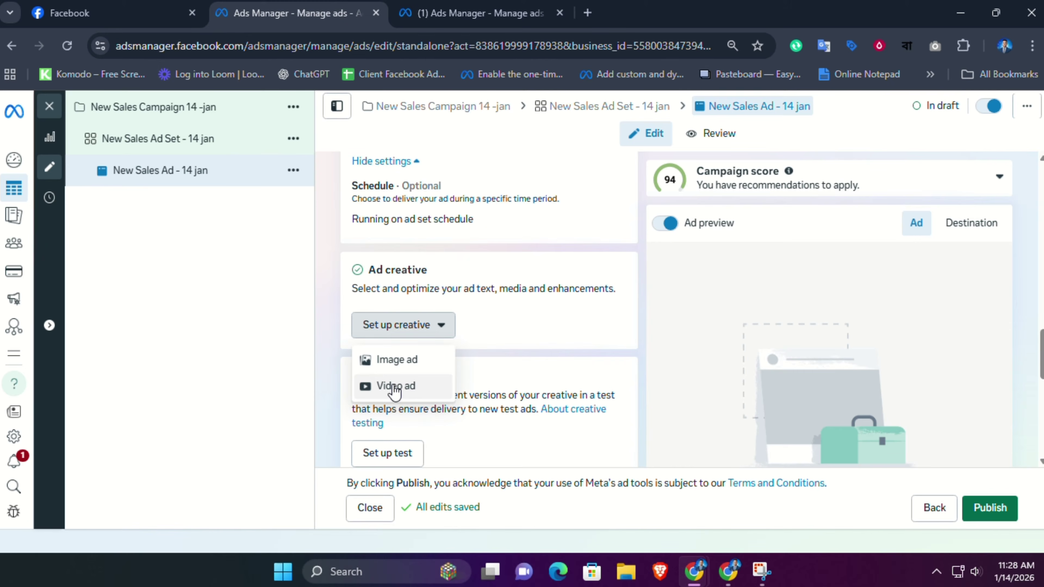
{"action": "left_click", "coordinate": [395, 386]}
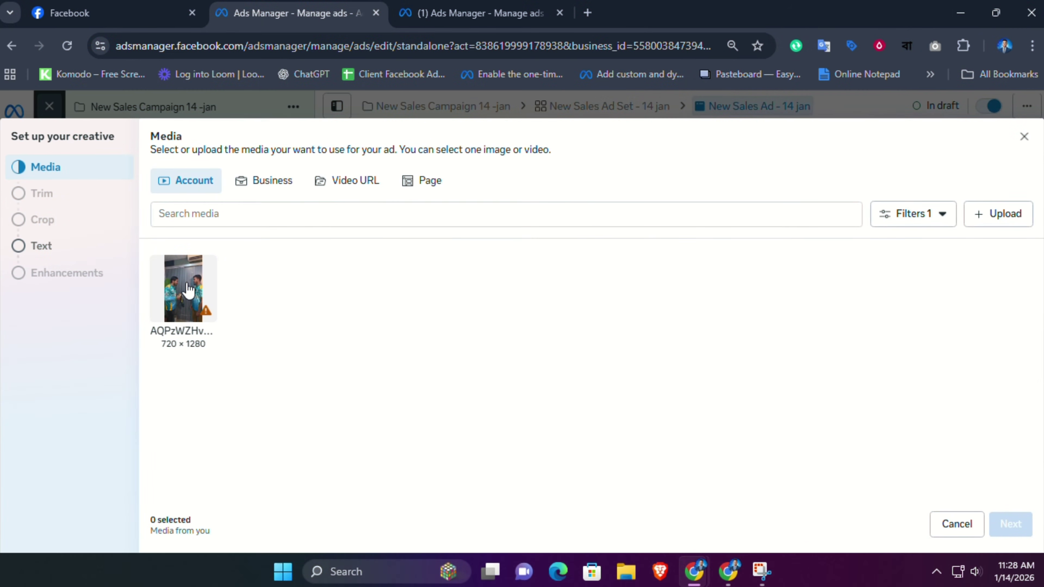
{"action": "left_click", "coordinate": [189, 290]}
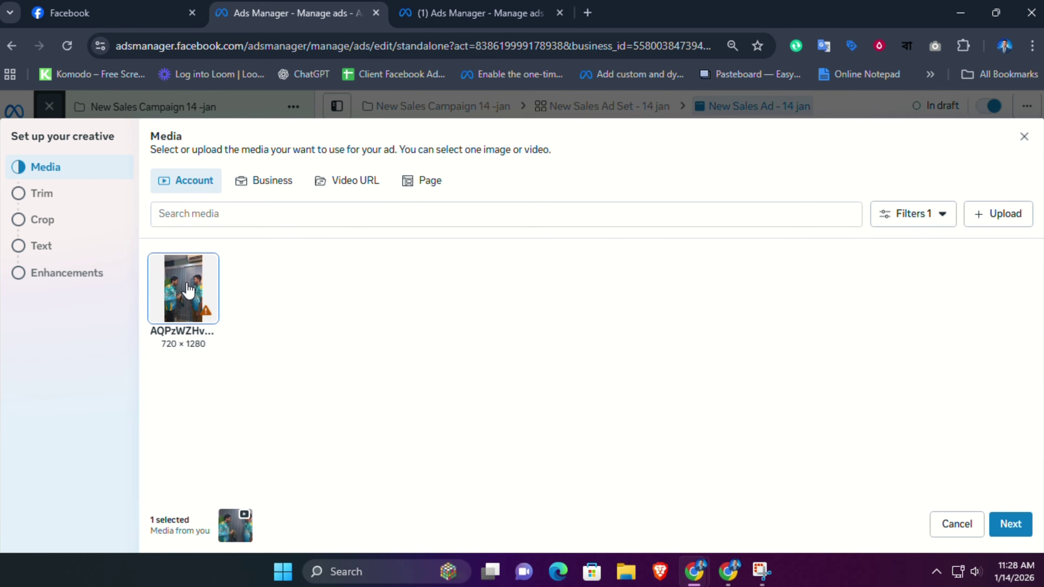
{"action": "left_click", "coordinate": [1009, 532]}
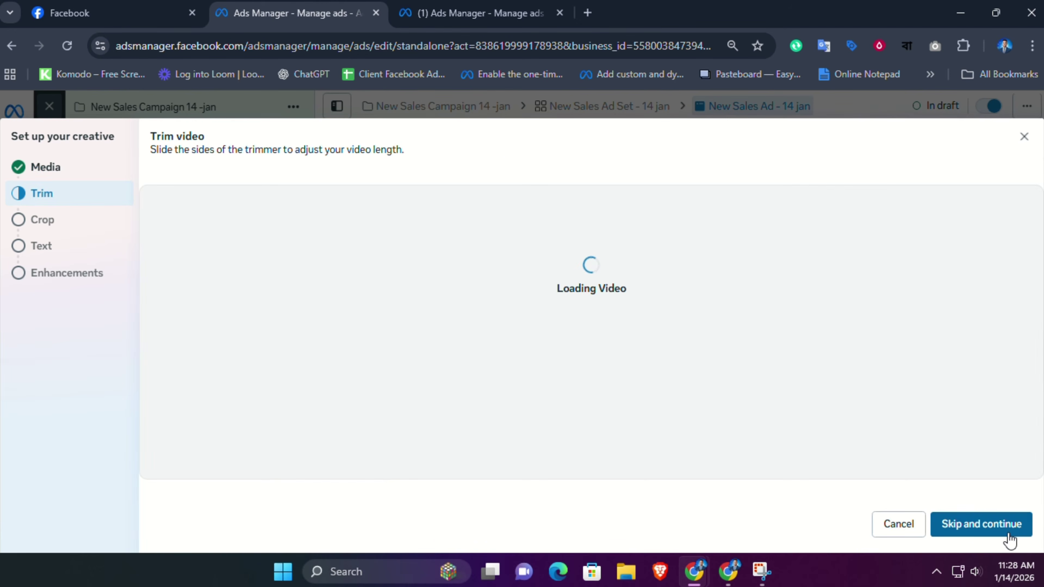
{"action": "left_click", "coordinate": [983, 524]}
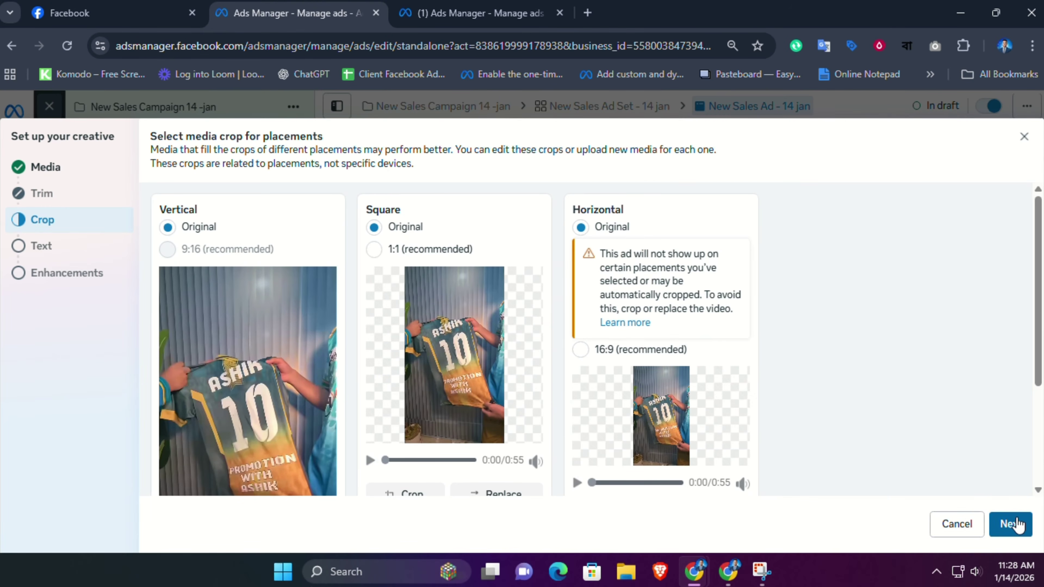
{"action": "left_click", "coordinate": [1014, 524]}
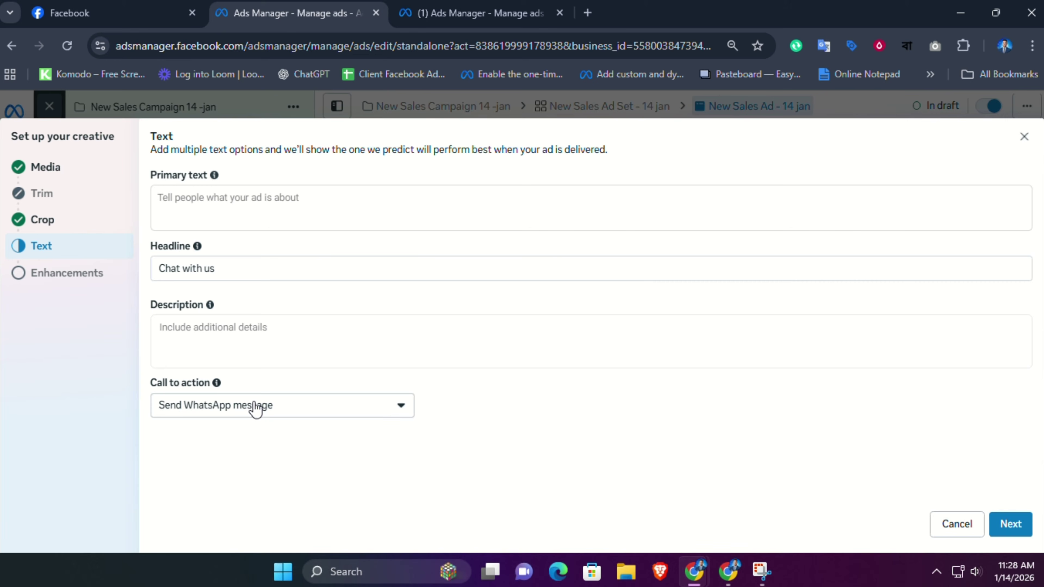
Step: Copy the first Bengali primary text from the ChatGPT conversation and paste it as the ad's primary text
{"action": "left_click", "coordinate": [290, 209]}
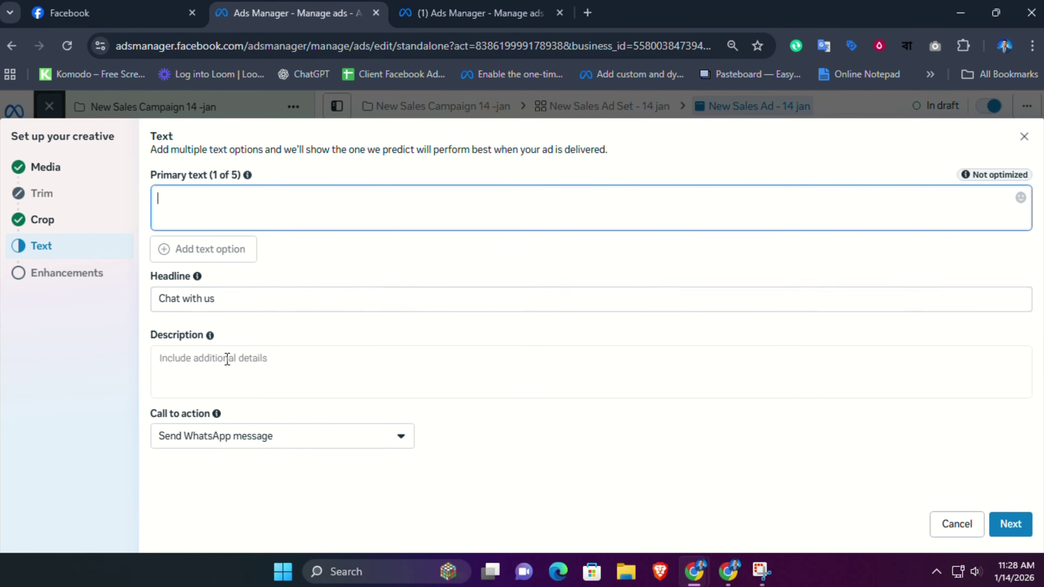
{"action": "left_click", "coordinate": [728, 577]}
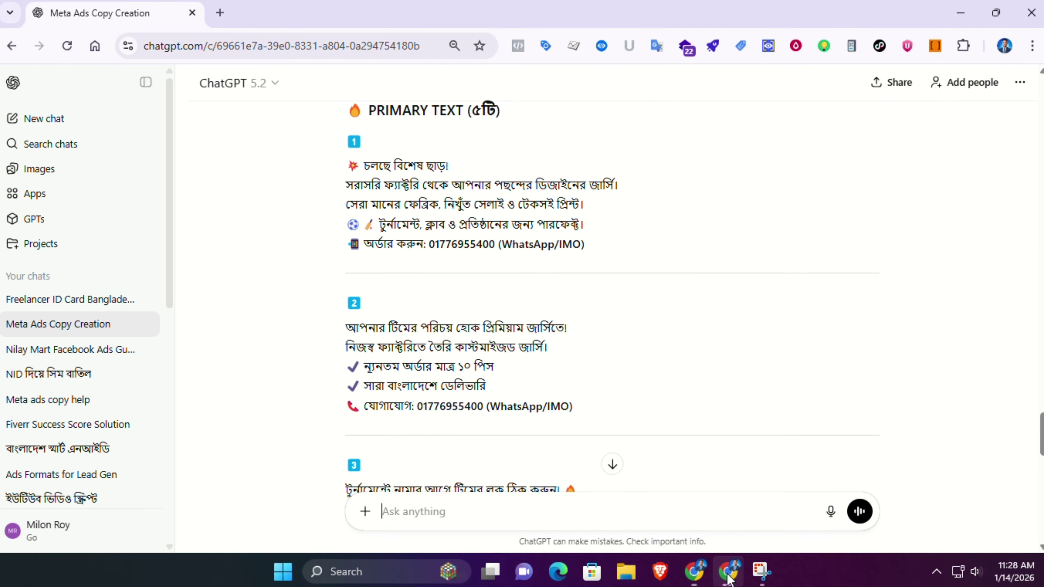
{"action": "scroll", "coordinate": [469, 373], "scroll_direction": "up", "scroll_amount": 3}
{"action": "scroll", "coordinate": [407, 294], "scroll_direction": "down", "scroll_amount": 3}
{"action": "left_click_drag", "start_coordinate": [346, 165], "coordinate": [602, 245]}
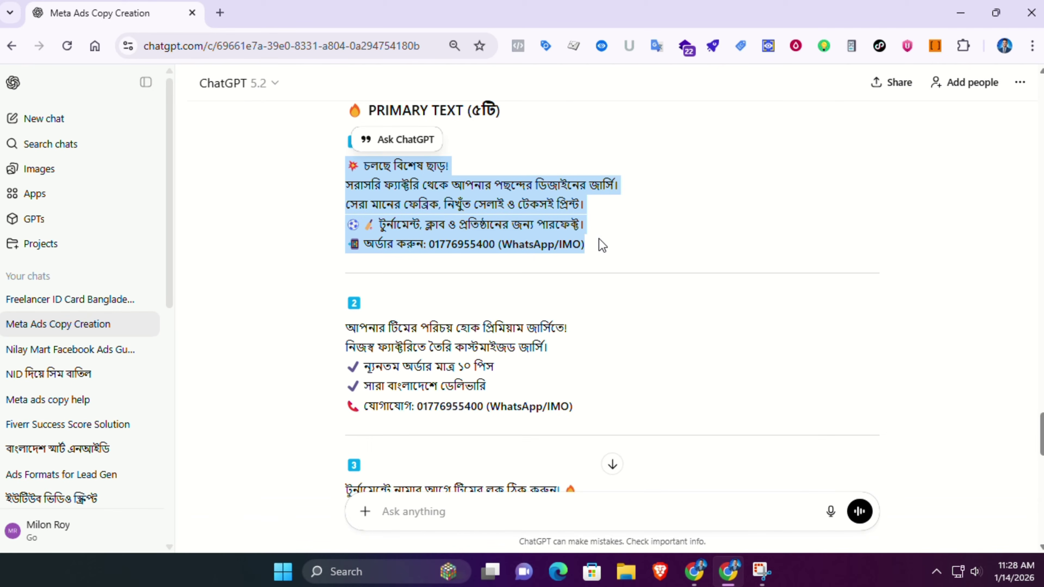
{"action": "mouse_move", "coordinate": [694, 572]}
{"action": "left_click", "coordinate": [727, 530]}
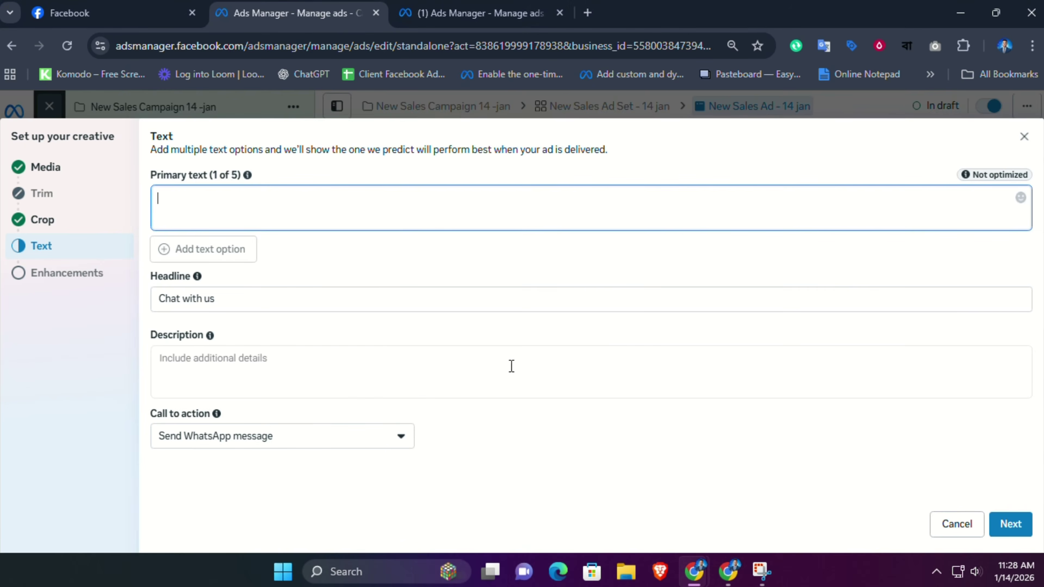
{"action": "key", "text": "ctrl+v"}
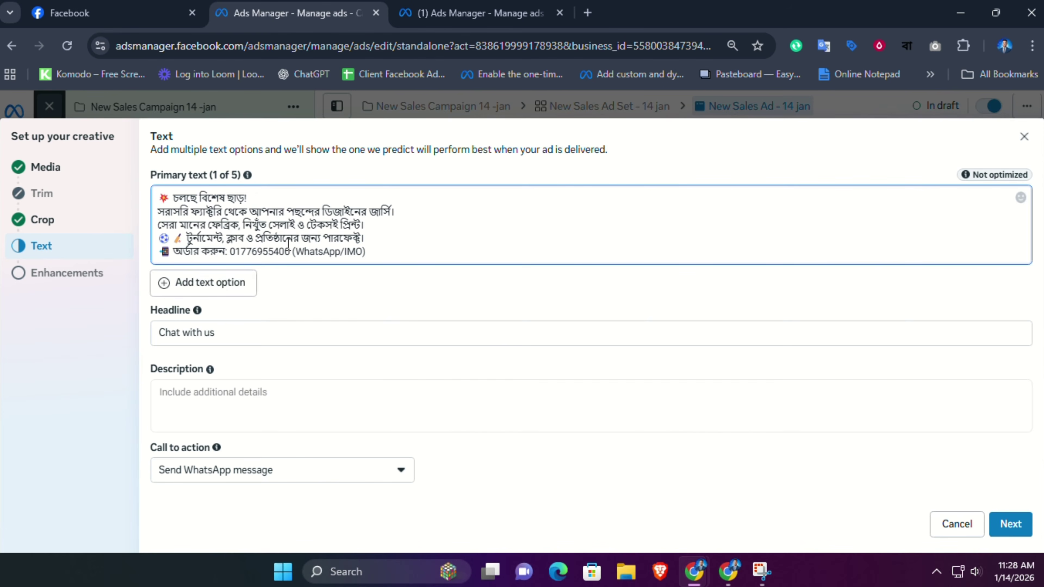
Step: Add a second primary text option and fill it with the second Bengali primary text from the ChatGPT conversation
{"action": "left_click", "coordinate": [215, 290]}
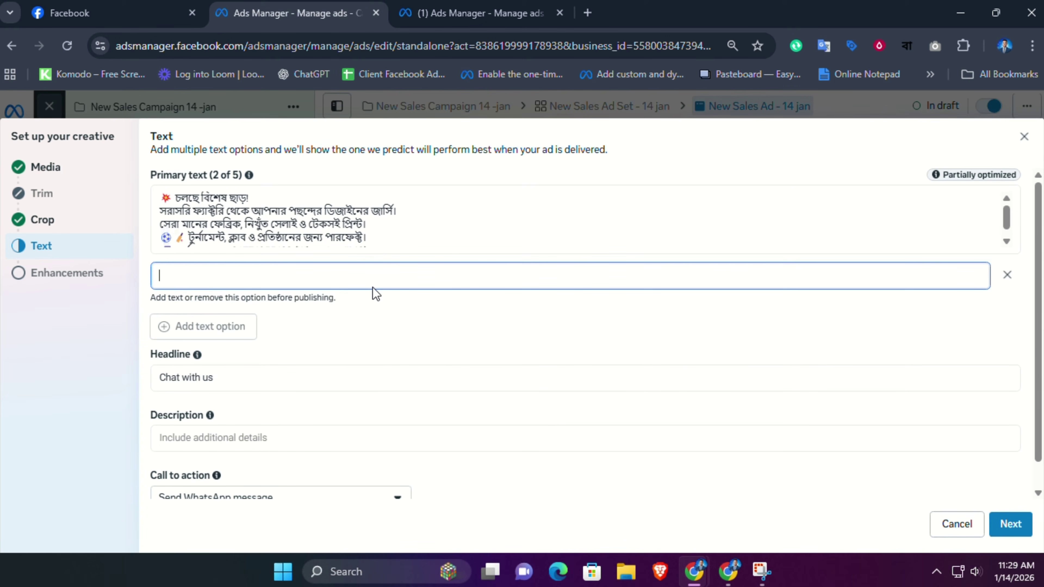
{"action": "left_click", "coordinate": [378, 235]}
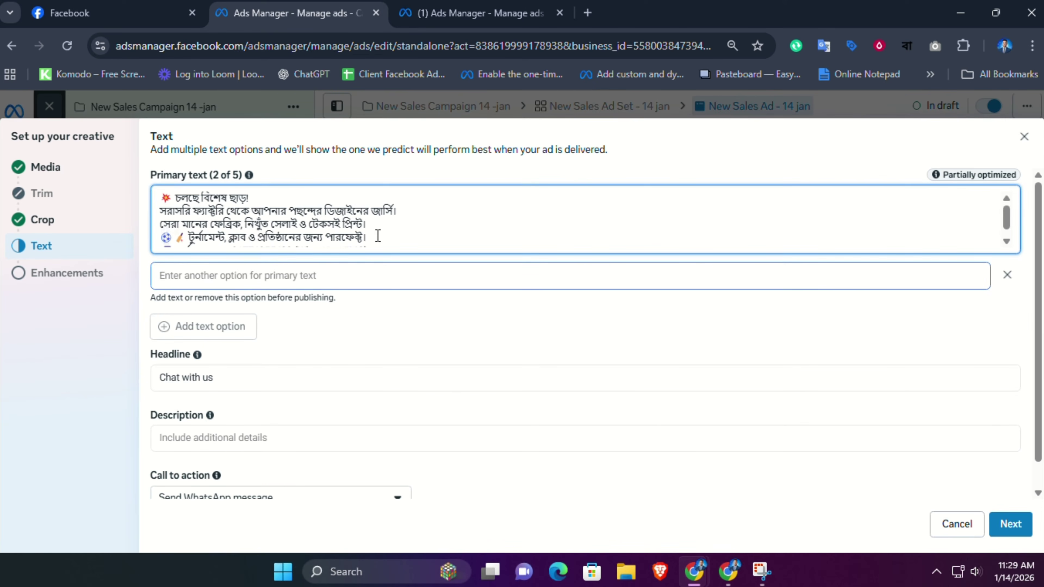
{"action": "scroll", "coordinate": [378, 236], "scroll_direction": "down", "scroll_amount": 1}
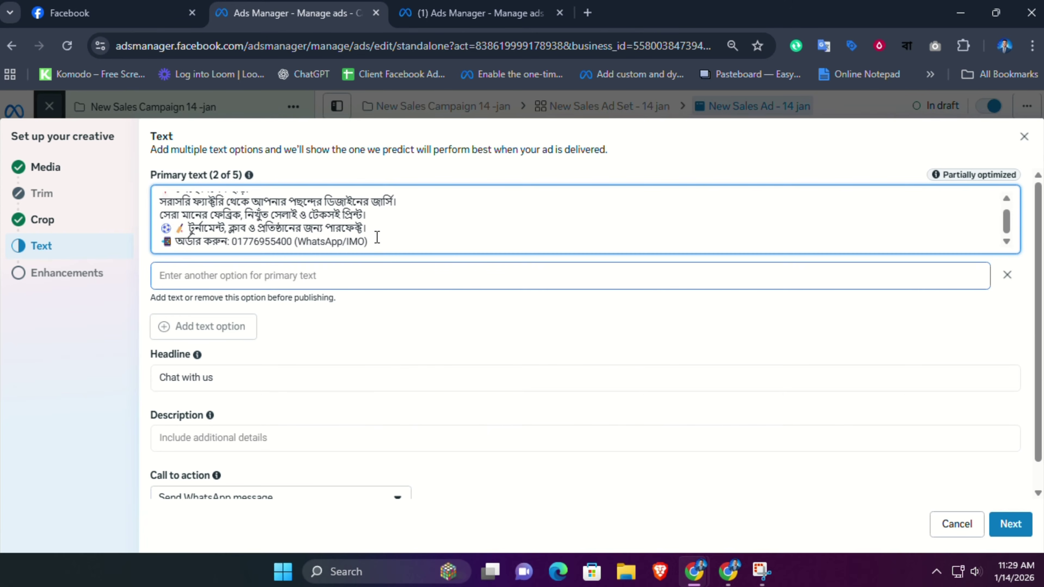
{"action": "scroll", "coordinate": [378, 238], "scroll_direction": "up", "scroll_amount": 1}
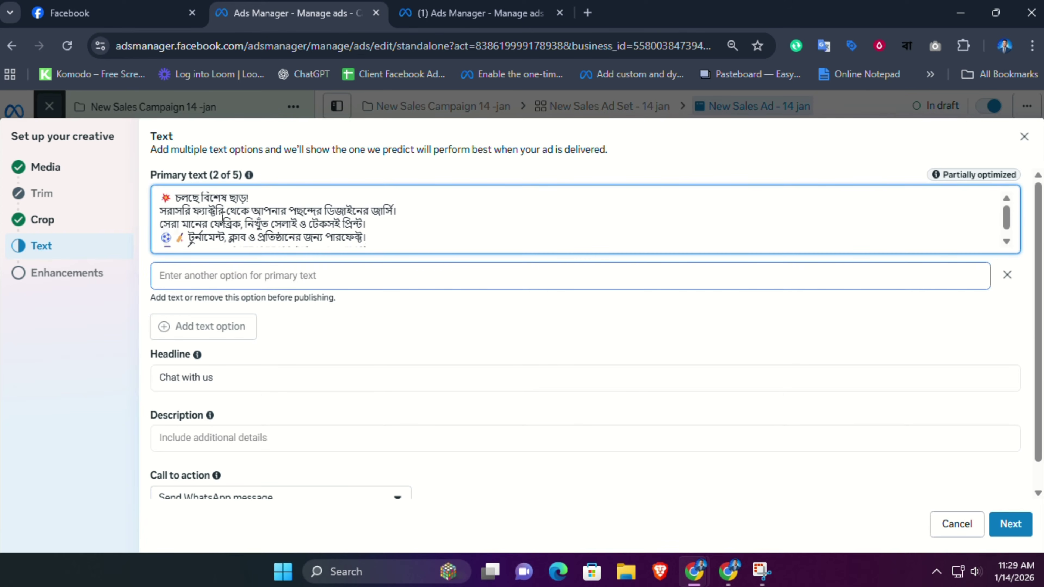
{"action": "left_click", "coordinate": [244, 274]}
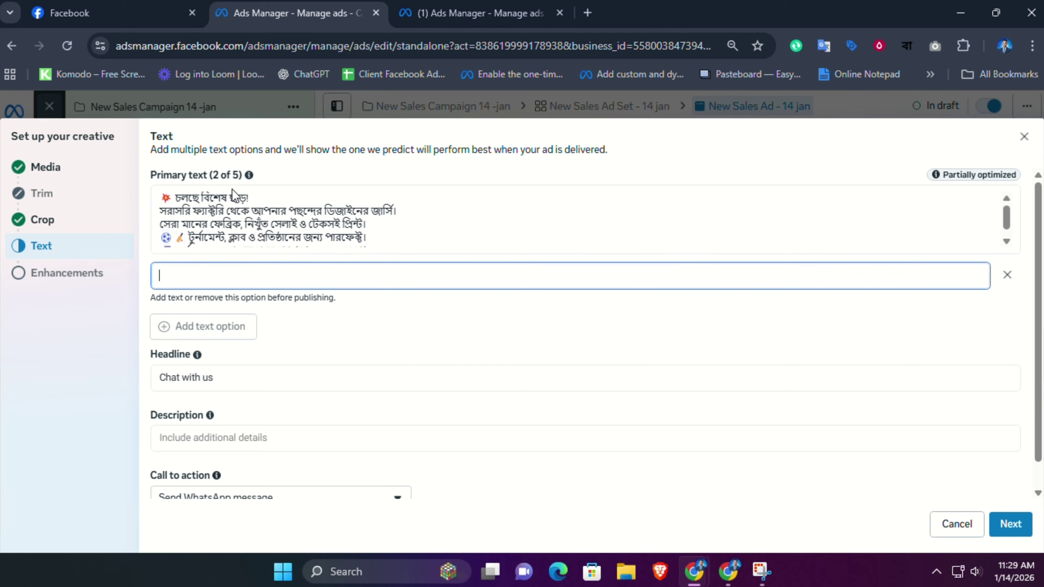
{"action": "mouse_move", "coordinate": [252, 173]}
{"action": "left_click", "coordinate": [736, 567]}
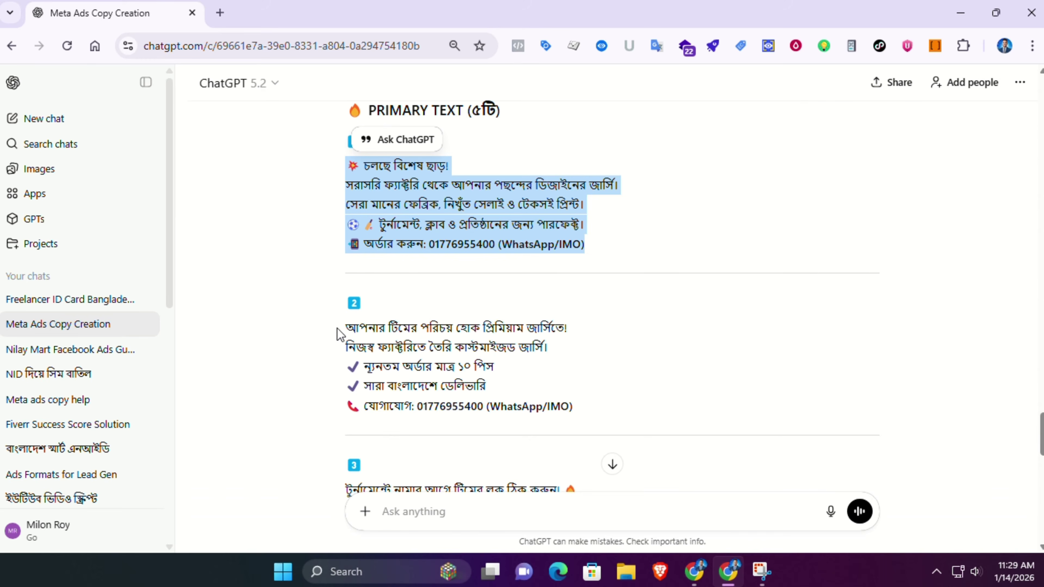
{"action": "left_click_drag", "start_coordinate": [336, 331], "coordinate": [588, 407]}
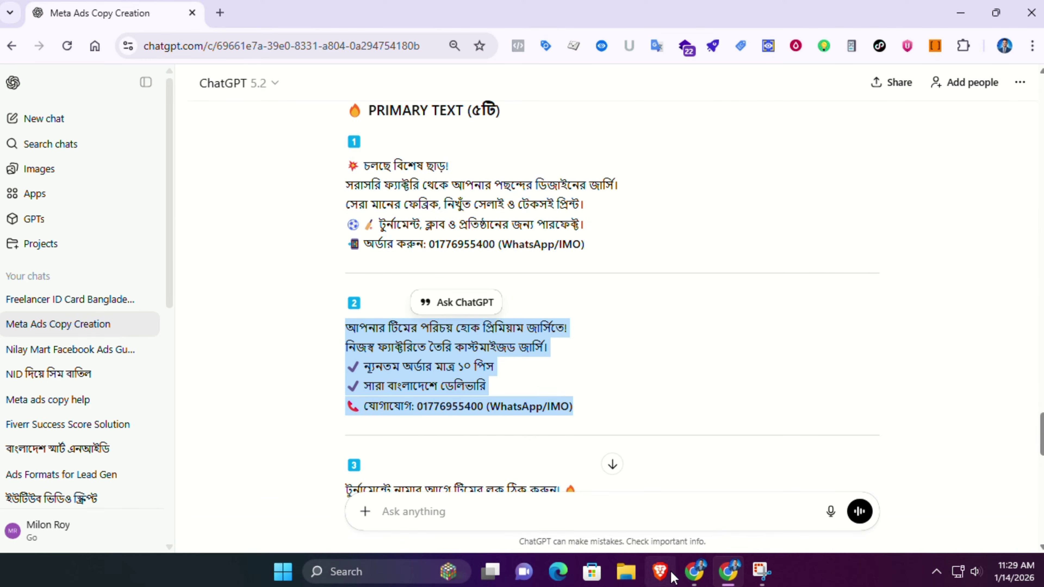
{"action": "mouse_move", "coordinate": [695, 572]}
{"action": "left_click", "coordinate": [734, 524]}
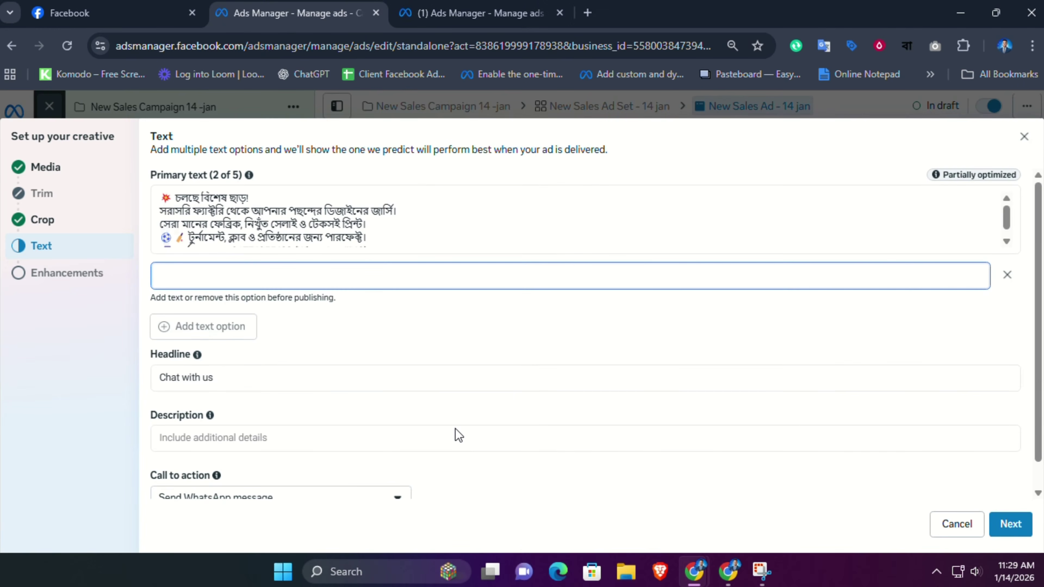
{"action": "key", "text": "ctrl+v"}
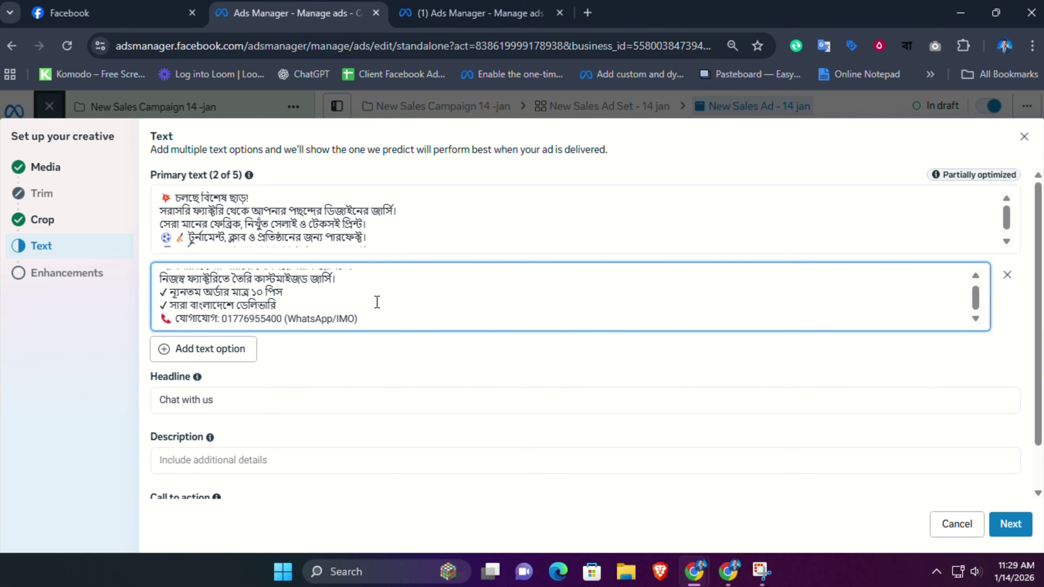
{"action": "scroll", "coordinate": [377, 302], "scroll_direction": "up", "scroll_amount": 1}
{"action": "scroll", "coordinate": [378, 304], "scroll_direction": "down", "scroll_amount": 1}
Step: Add a third primary text option and fill it with the third Bengali primary text from the ChatGPT conversation
{"action": "left_click", "coordinate": [218, 354]}
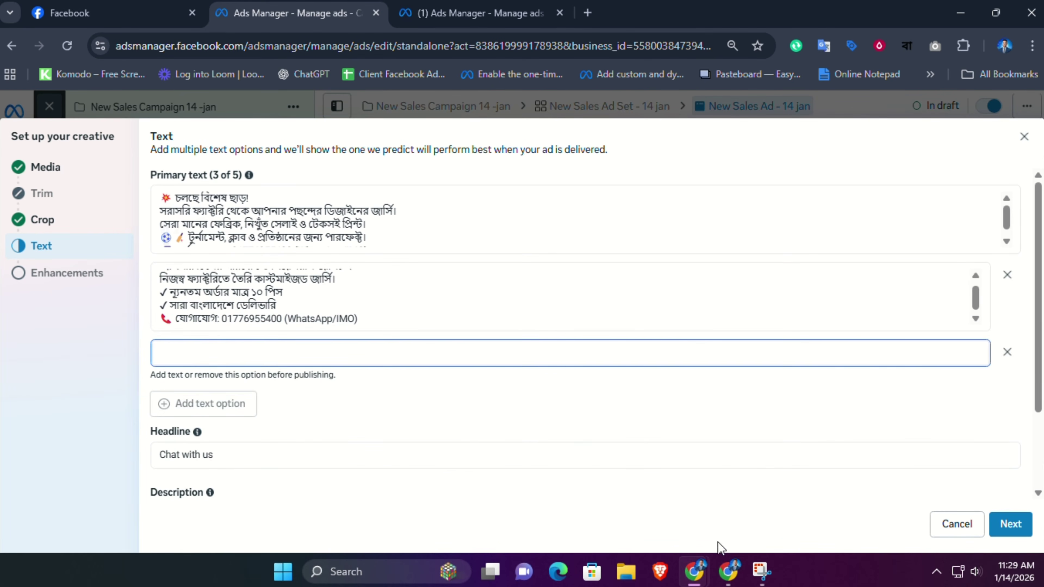
{"action": "left_click", "coordinate": [728, 572]}
{"action": "scroll", "coordinate": [472, 357], "scroll_direction": "down", "scroll_amount": 5}
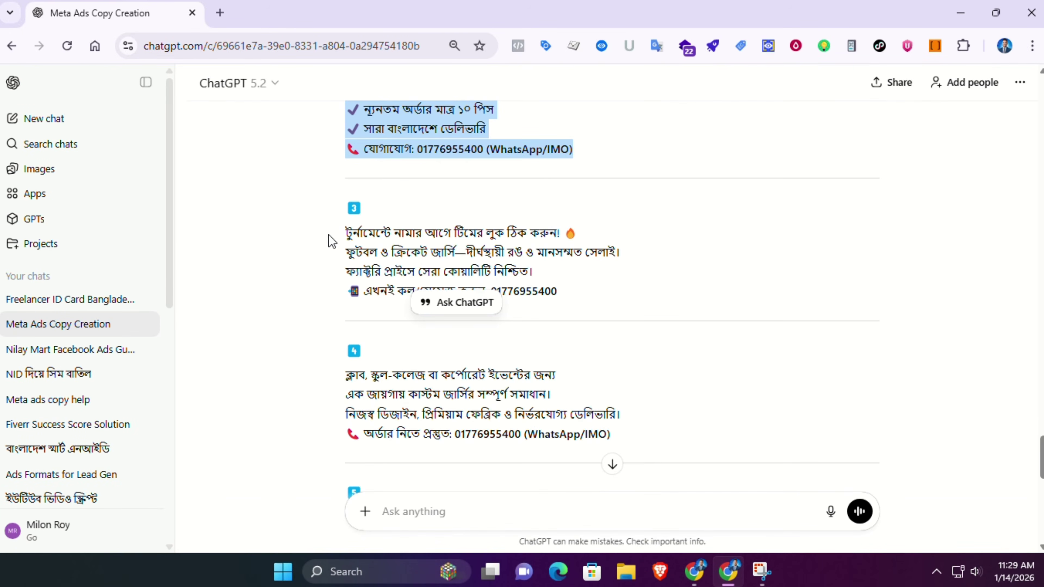
{"action": "left_click_drag", "start_coordinate": [344, 233], "coordinate": [592, 299]}
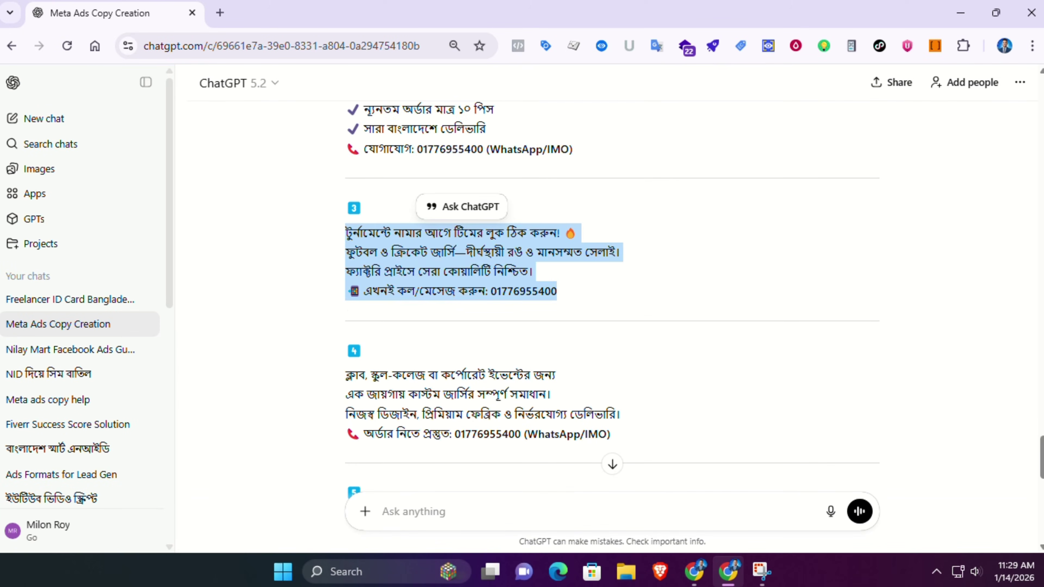
{"action": "left_click", "coordinate": [695, 572]}
{"action": "key", "text": "ctrl+v"}
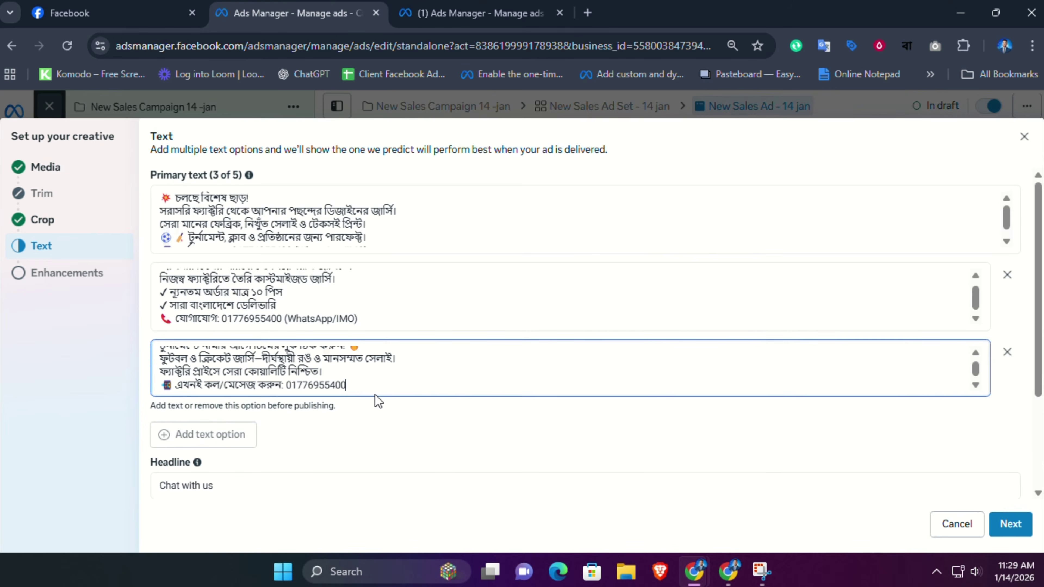
Step: Add a fourth primary text option and fill it with the fourth Bengali primary text from the ChatGPT conversation
{"action": "left_click", "coordinate": [208, 420]}
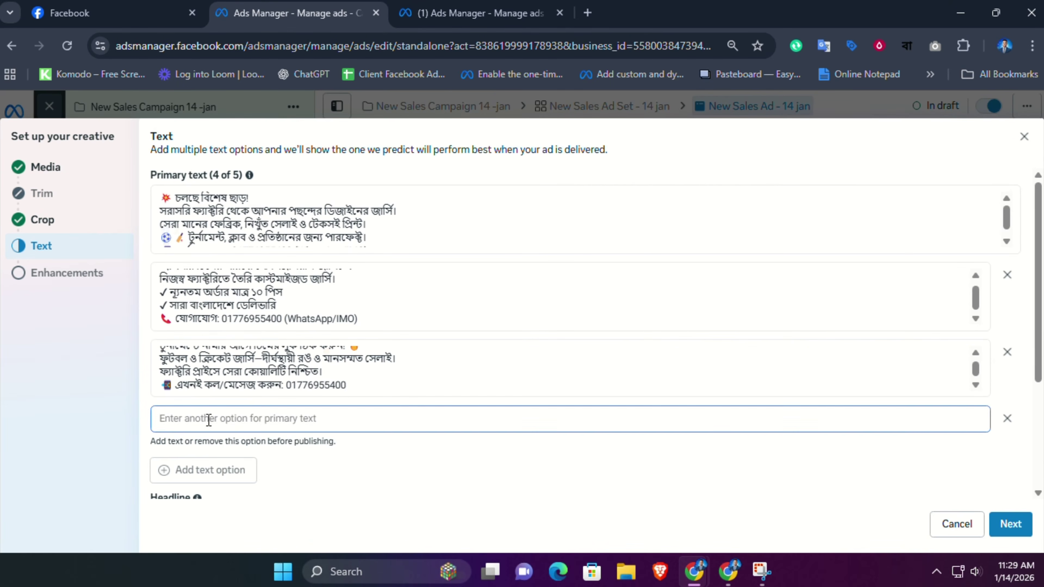
{"action": "left_click", "coordinate": [254, 422]}
{"action": "left_click", "coordinate": [728, 570]}
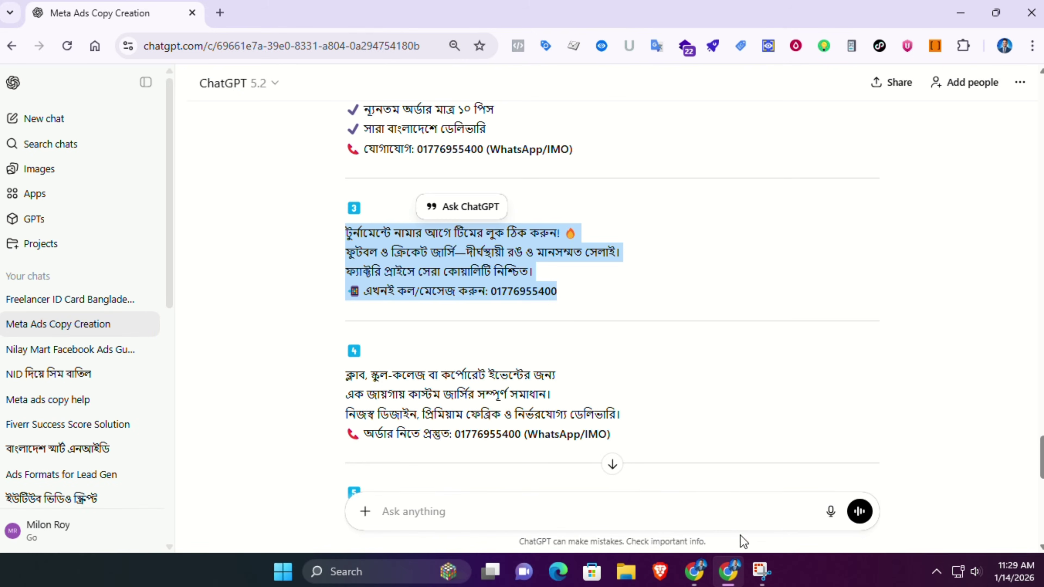
{"action": "left_click_drag", "start_coordinate": [345, 374], "coordinate": [624, 436]}
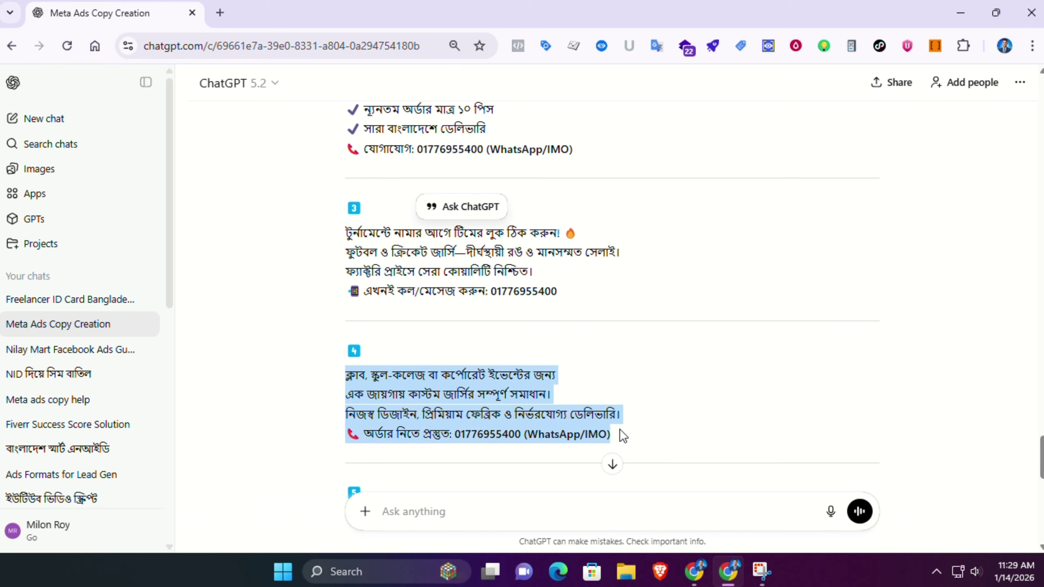
{"action": "mouse_move", "coordinate": [695, 570]}
{"action": "left_click", "coordinate": [608, 500]}
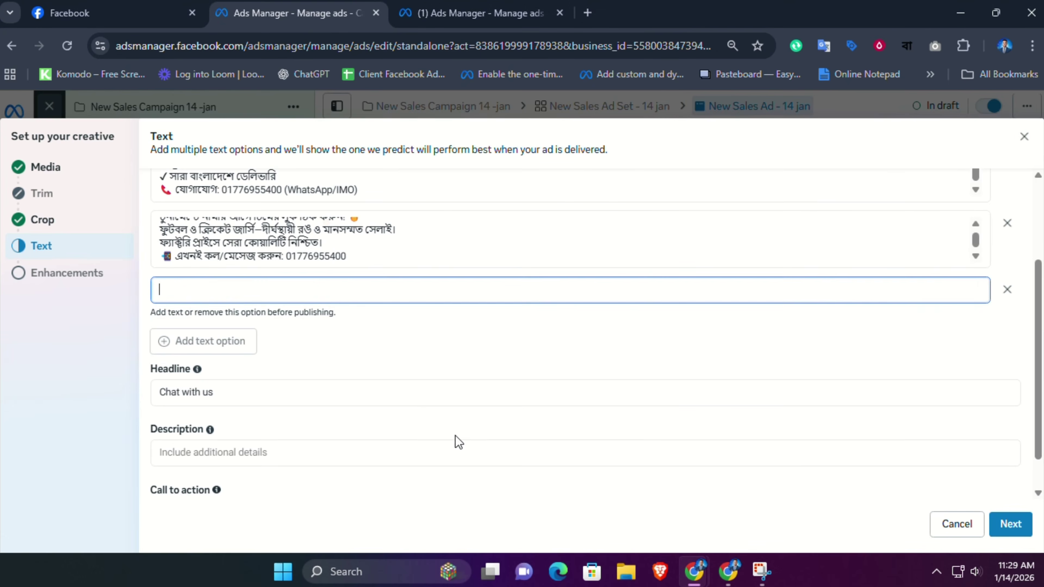
{"action": "key", "text": "ctrl+v"}
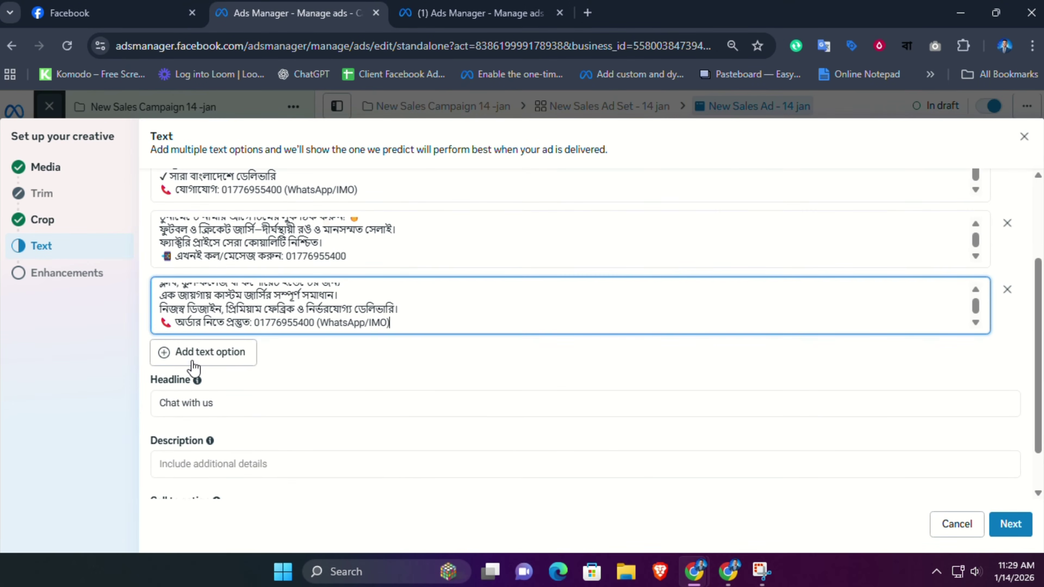
Step: Add a fifth primary text option and fill it with the fifth Bengali primary text from the ChatGPT conversation
{"action": "left_click", "coordinate": [193, 364]}
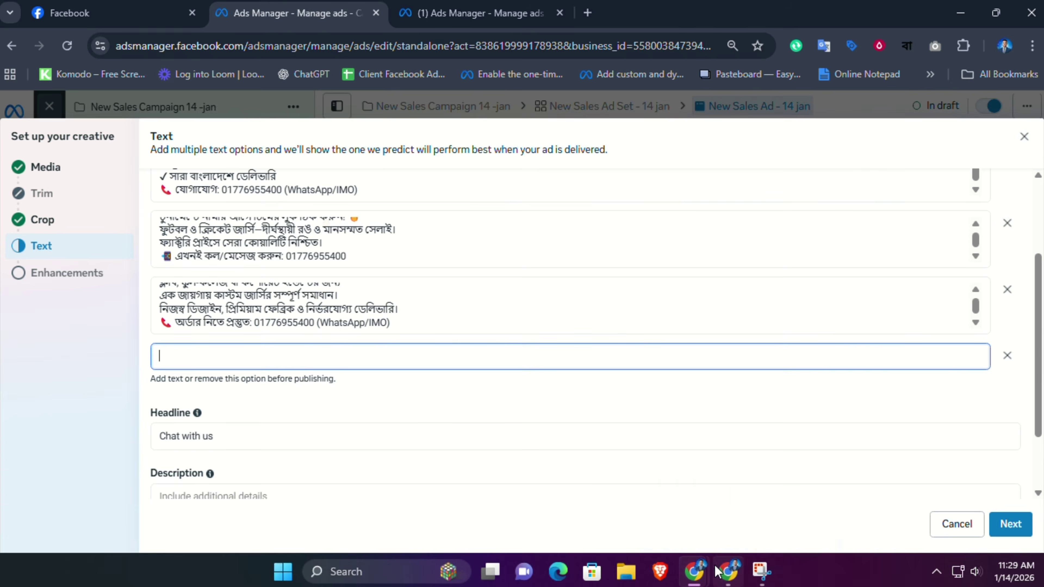
{"action": "left_click", "coordinate": [729, 571]}
{"action": "scroll", "coordinate": [424, 409], "scroll_direction": "down", "scroll_amount": 3}
{"action": "scroll", "coordinate": [423, 410], "scroll_direction": "down", "scroll_amount": 1}
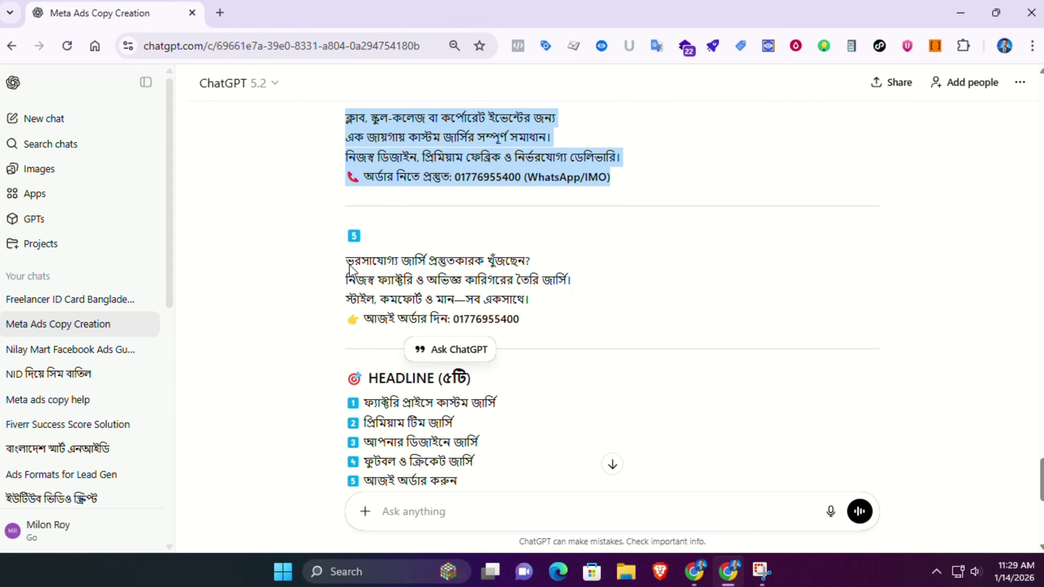
{"action": "left_click_drag", "start_coordinate": [345, 259], "coordinate": [574, 329]}
{"action": "key", "text": "ctrl+c"}
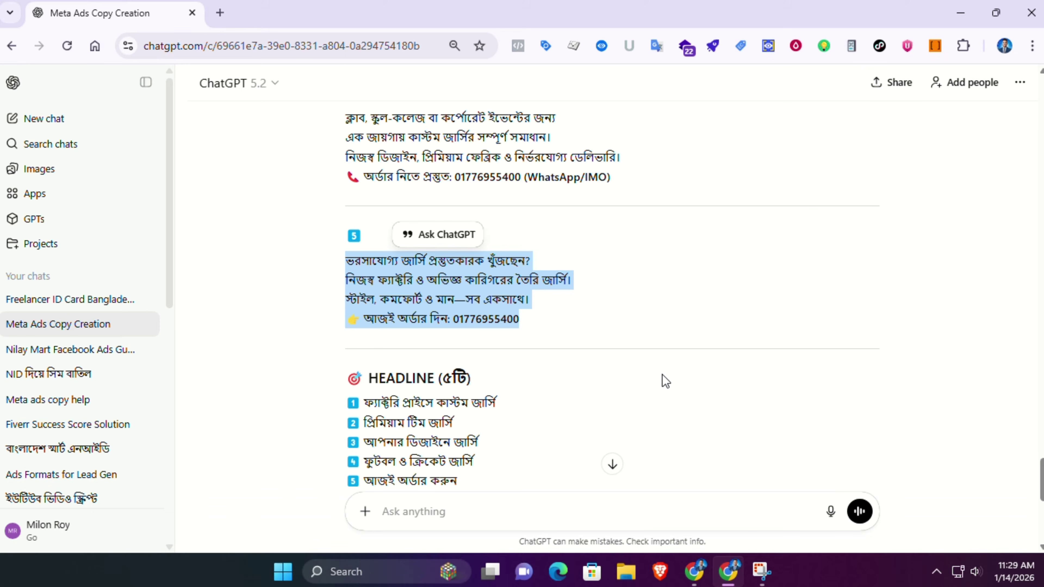
{"action": "mouse_move", "coordinate": [697, 572]}
{"action": "left_click", "coordinate": [711, 504]}
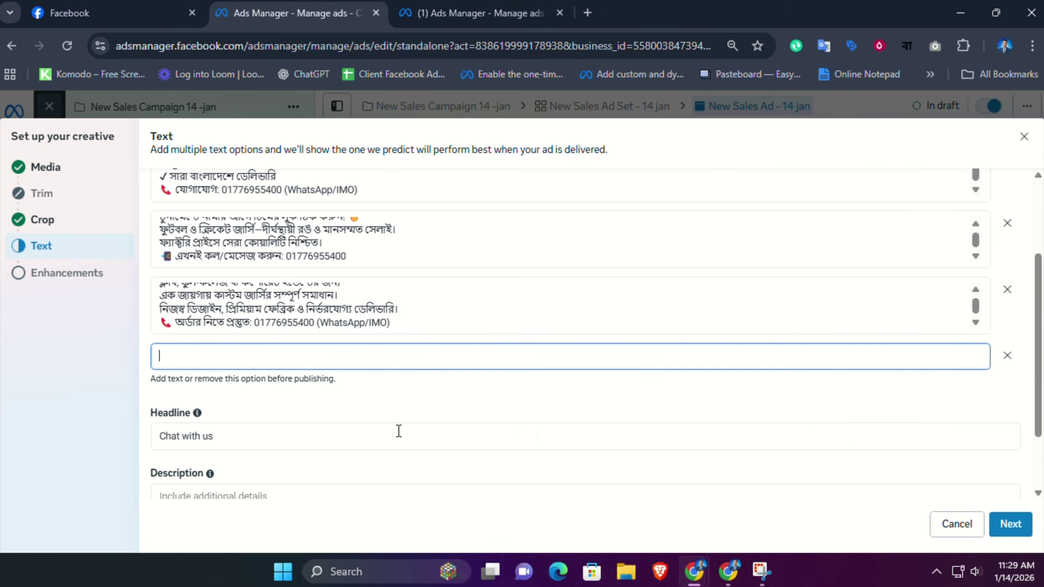
{"action": "key", "text": "ctrl+v"}
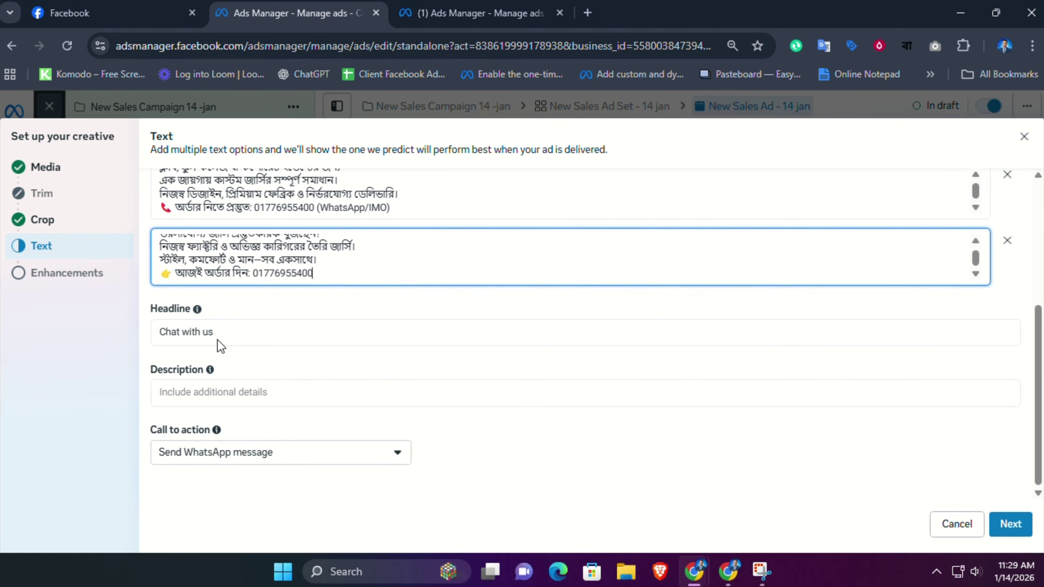
Step: Replace the ad's headline with "আজই অর্ডার করুন", copied from the fifth headline in the ChatGPT conversation
{"action": "left_click", "coordinate": [225, 354]}
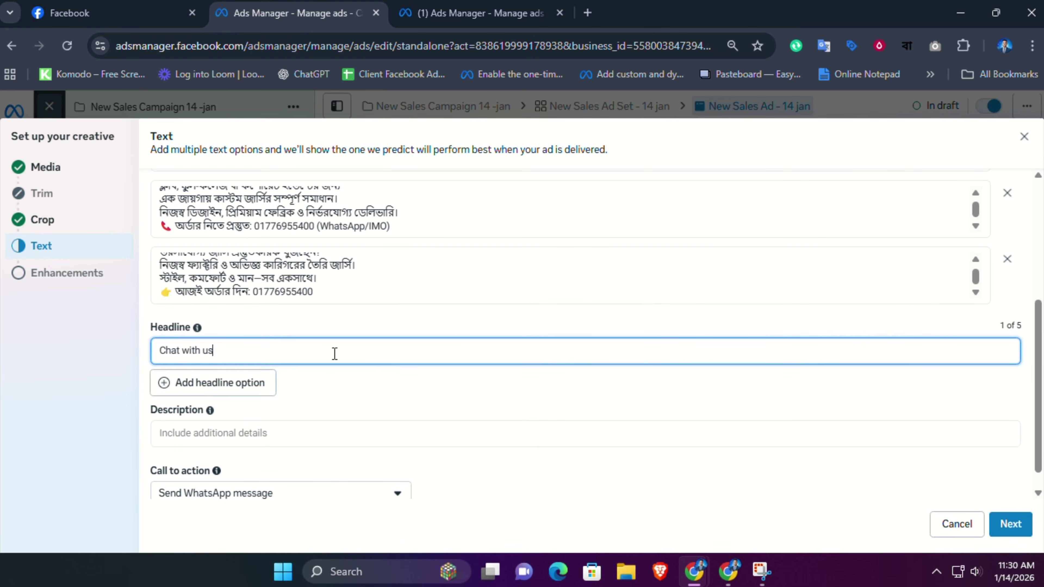
{"action": "mouse_move", "coordinate": [736, 576]}
{"action": "left_click", "coordinate": [741, 513]}
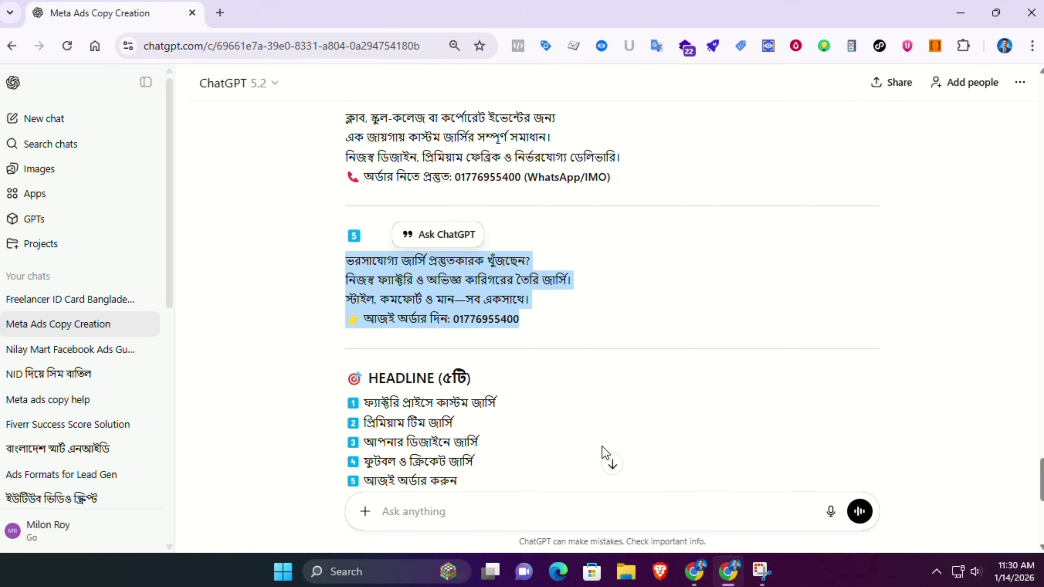
{"action": "scroll", "coordinate": [375, 420], "scroll_direction": "down", "scroll_amount": 3}
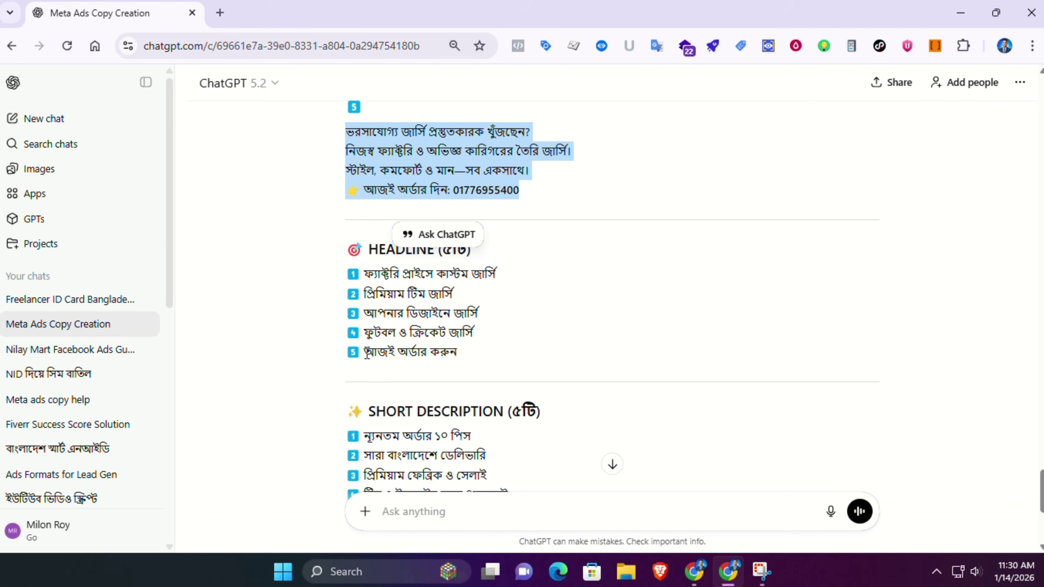
{"action": "left_click_drag", "start_coordinate": [367, 354], "coordinate": [497, 366]}
{"action": "key", "text": "ctrl+c"}
{"action": "mouse_move", "coordinate": [695, 572]}
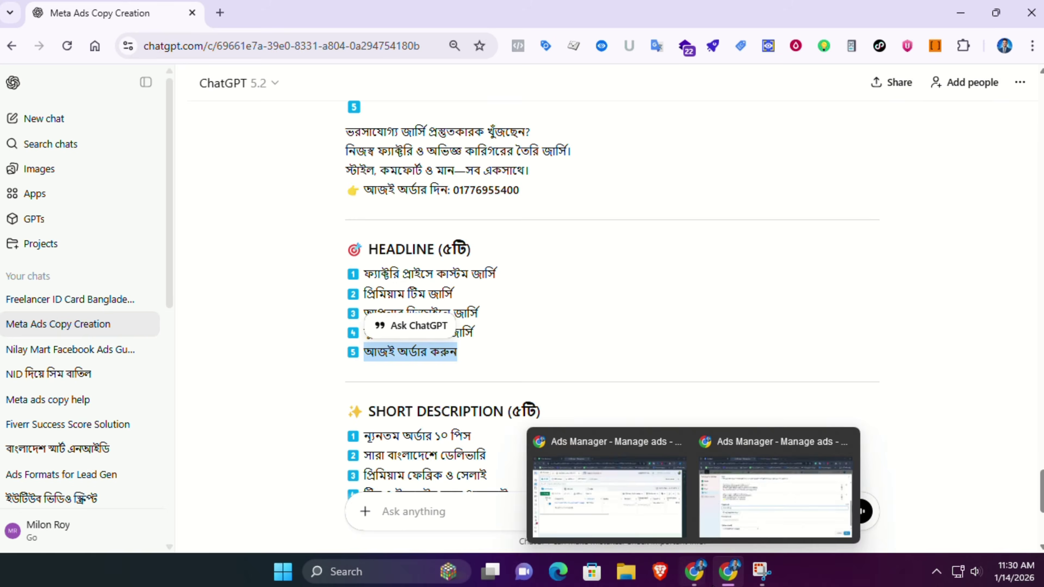
{"action": "left_click", "coordinate": [732, 514]}
{"action": "key", "text": "ctrl+a"}
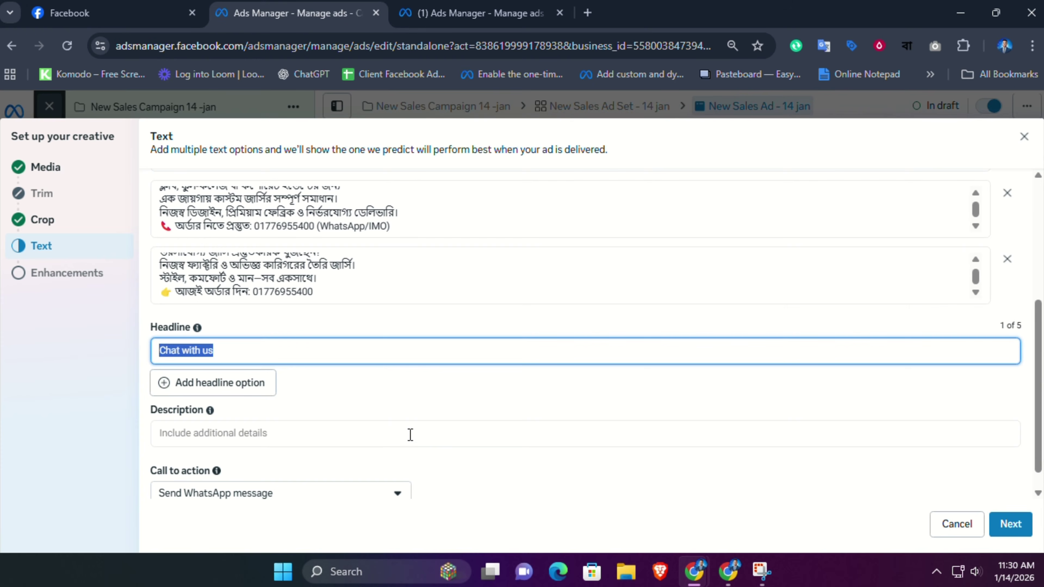
{"action": "key", "text": "ctrl+v"}
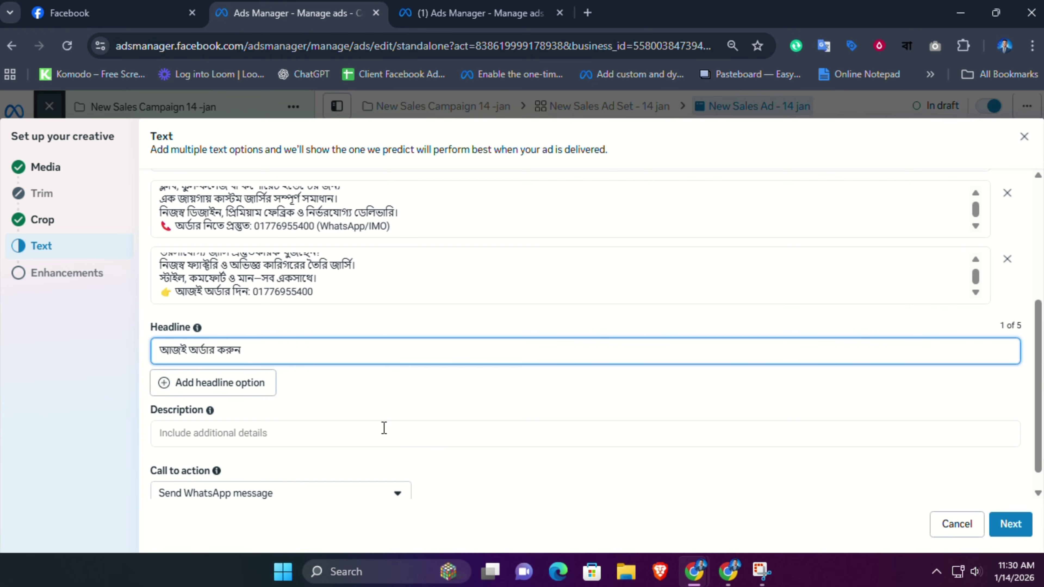
Step: Add a second headline option and fill it with ChatGPT's first headline, "ফ্যাক্টরি প্রাইসে কাস্টম জার্সি"
{"action": "left_click", "coordinate": [244, 384]}
{"action": "left_click", "coordinate": [260, 382]}
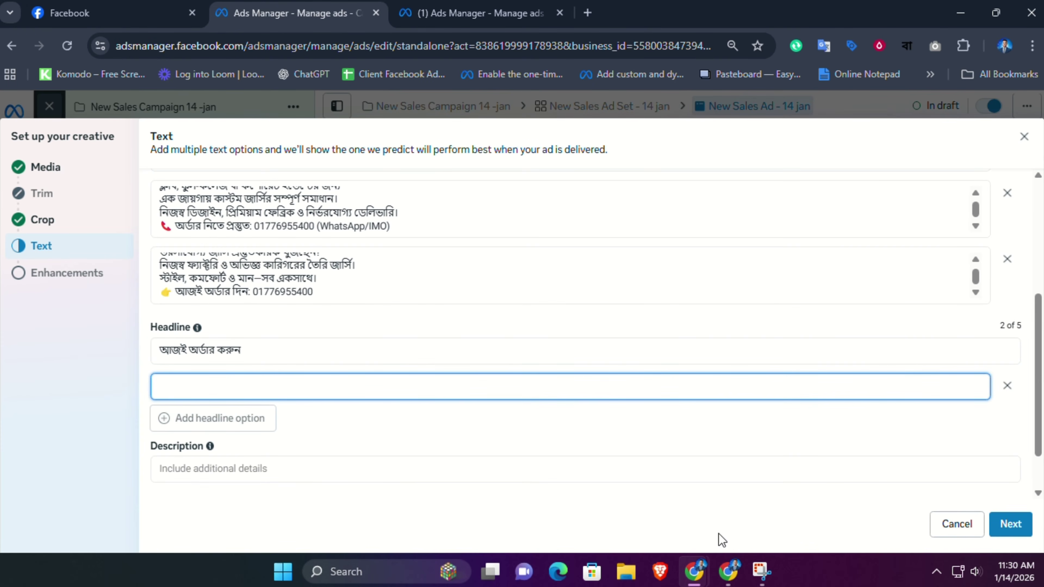
{"action": "left_click", "coordinate": [728, 572]}
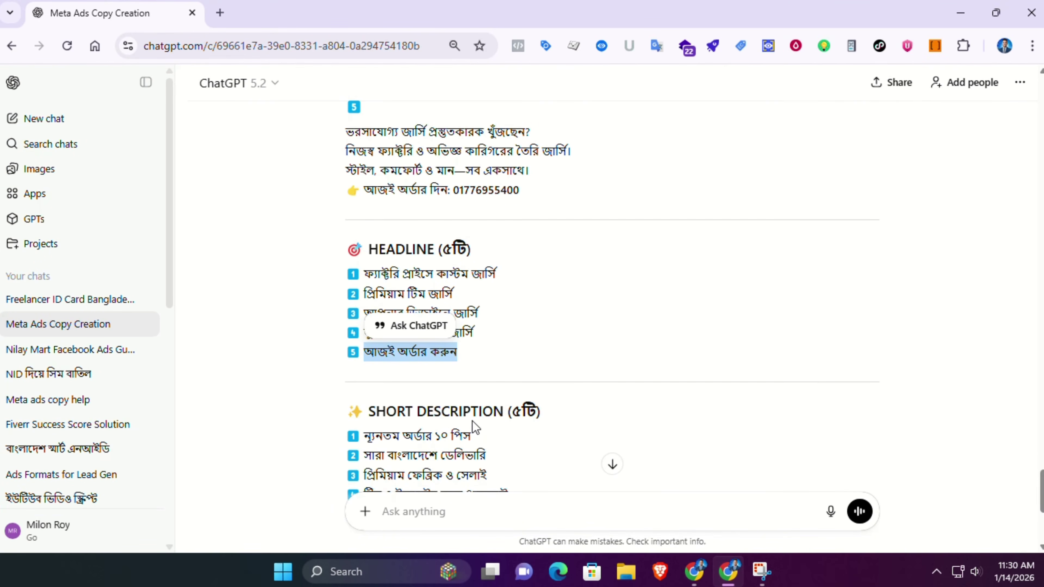
{"action": "left_click", "coordinate": [365, 274]}
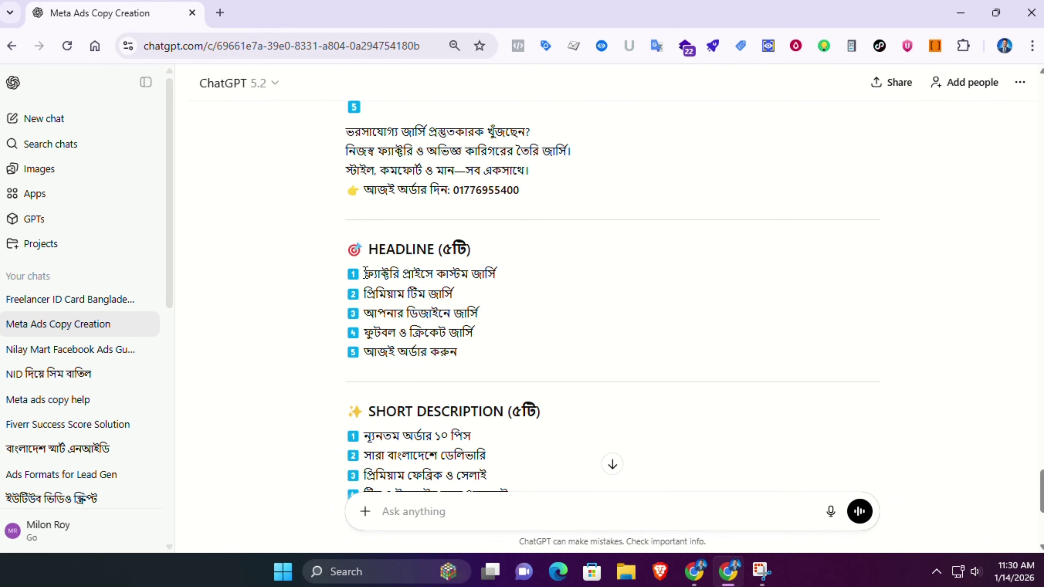
{"action": "left_click_drag", "start_coordinate": [365, 274], "coordinate": [509, 274]}
{"action": "key", "text": "ctrl+c"}
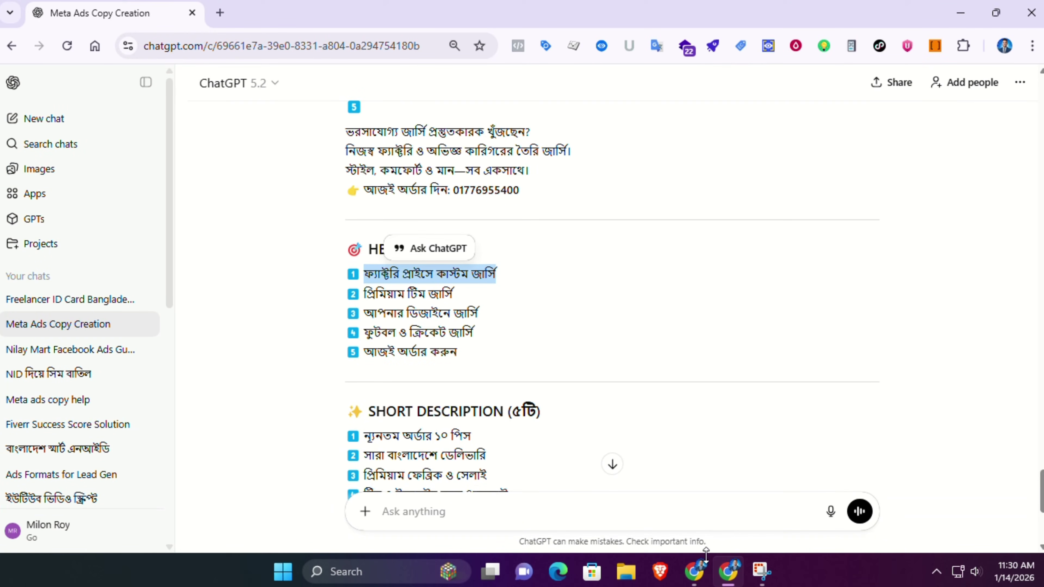
{"action": "mouse_move", "coordinate": [694, 572]}
{"action": "left_click", "coordinate": [748, 520]}
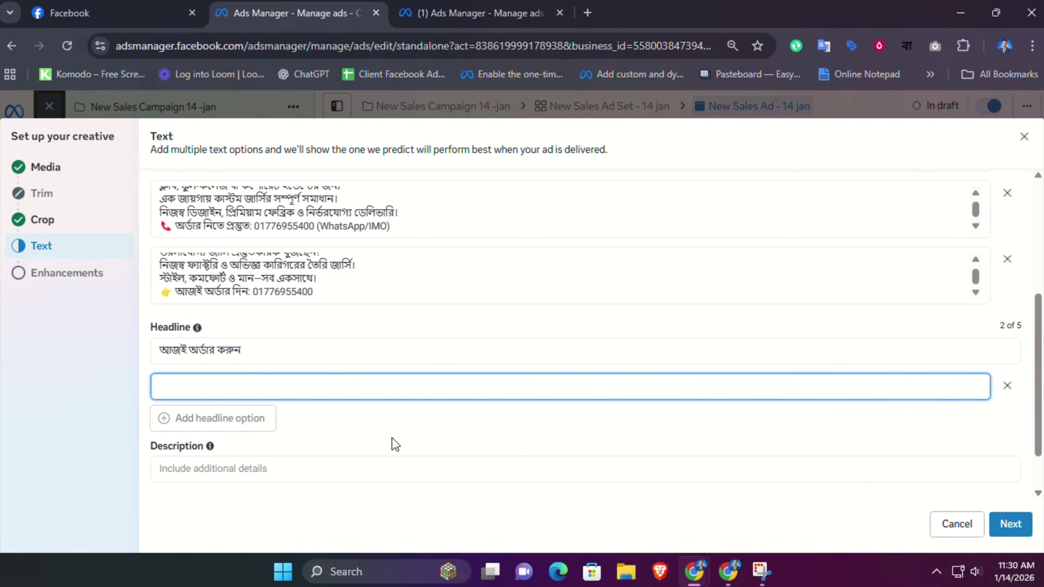
{"action": "key", "text": "ctrl+v"}
Step: Add a third headline option and fill it with ChatGPT's second headline, "প্রিমিয়াম টিম জার্সি"
{"action": "left_click", "coordinate": [230, 423]}
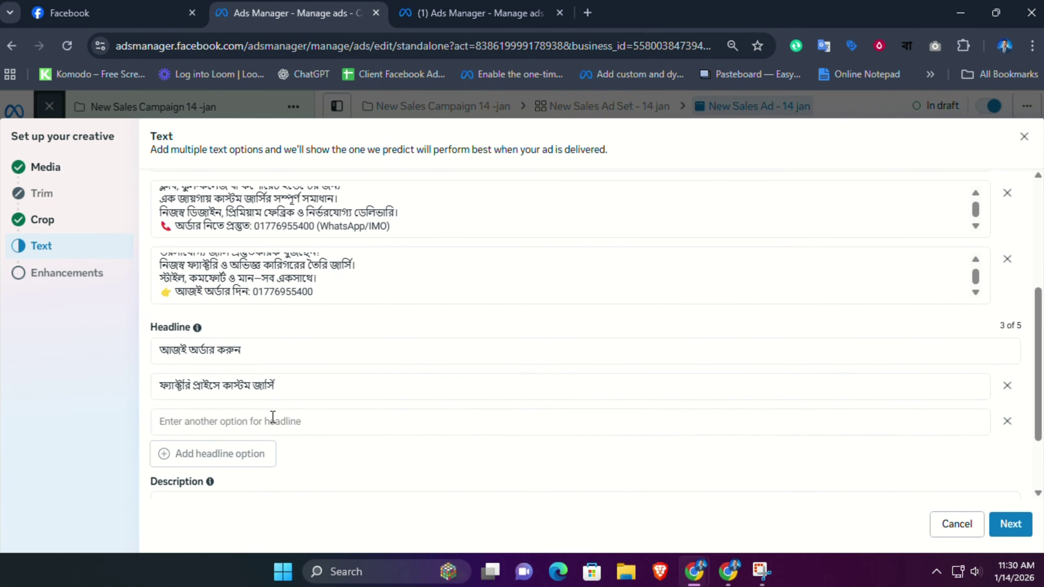
{"action": "left_click", "coordinate": [272, 417]}
{"action": "left_click", "coordinate": [728, 572]}
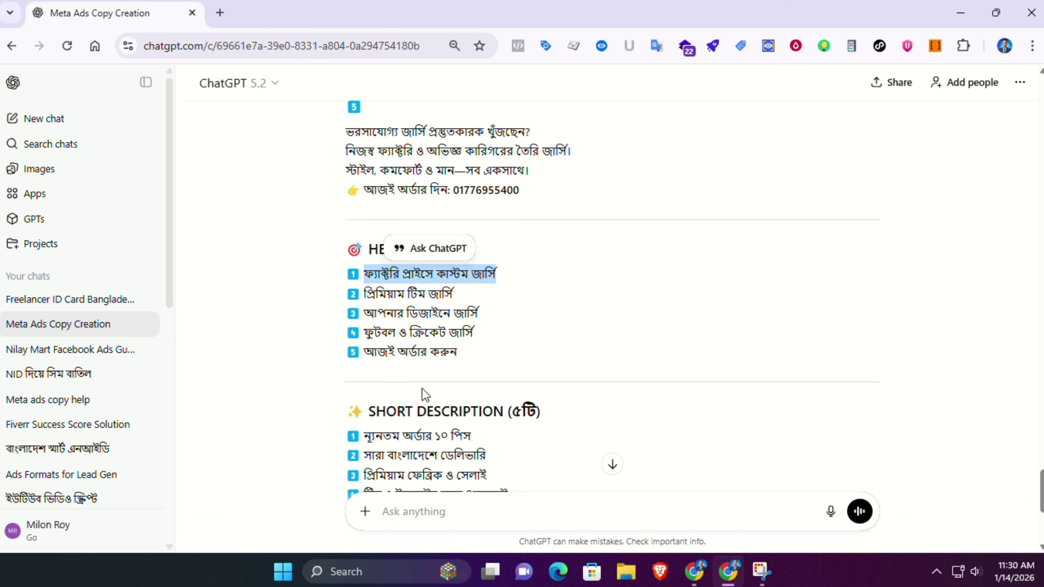
{"action": "left_click_drag", "start_coordinate": [366, 292], "coordinate": [466, 292]}
{"action": "key", "text": "ctrl+c"}
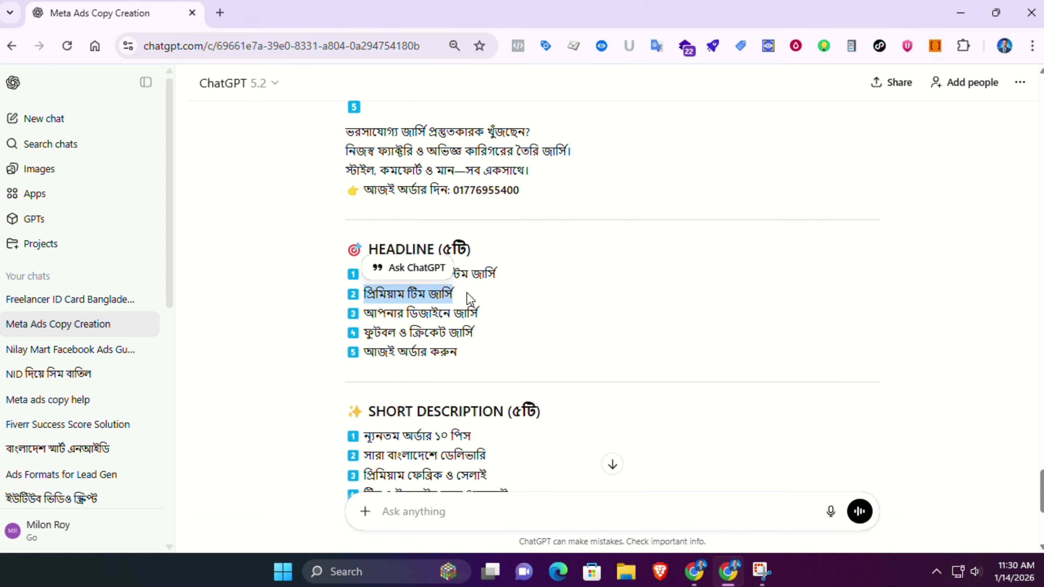
{"action": "left_click", "coordinate": [708, 580]}
{"action": "left_click", "coordinate": [744, 530]}
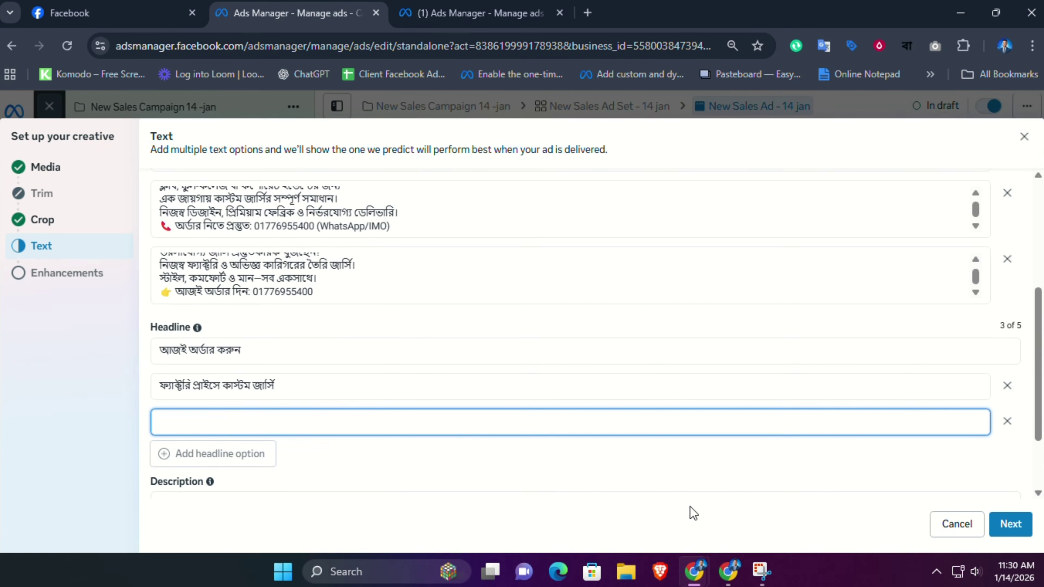
{"action": "key", "text": "ctrl+v"}
Step: Copy ChatGPT's third headline, "আপনার ডিজাইনে জার্সি", and paste it into a new fourth headline option of the ad
{"action": "left_click", "coordinate": [734, 571]}
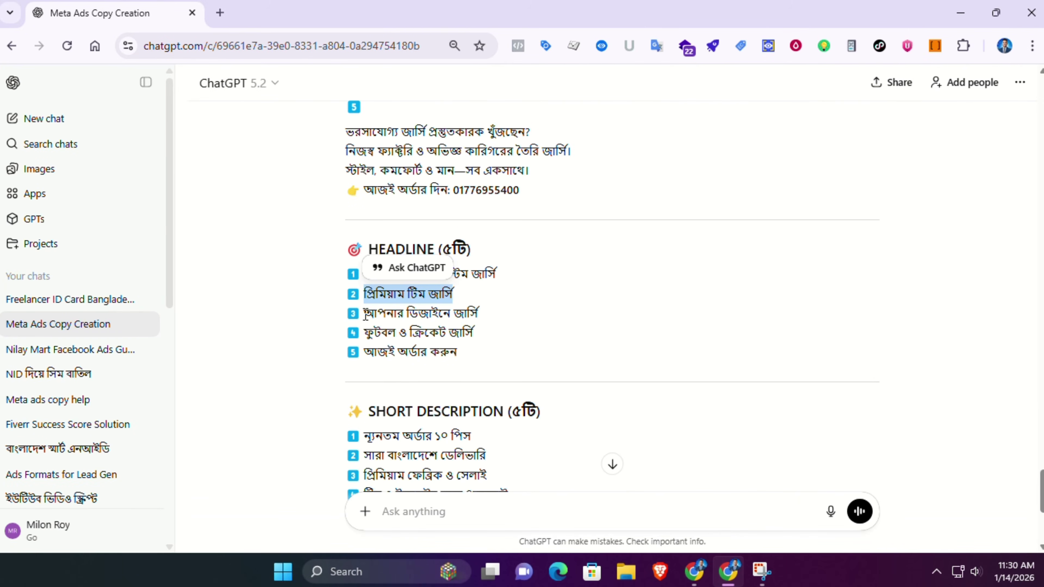
{"action": "left_click_drag", "start_coordinate": [365, 313], "coordinate": [486, 327]}
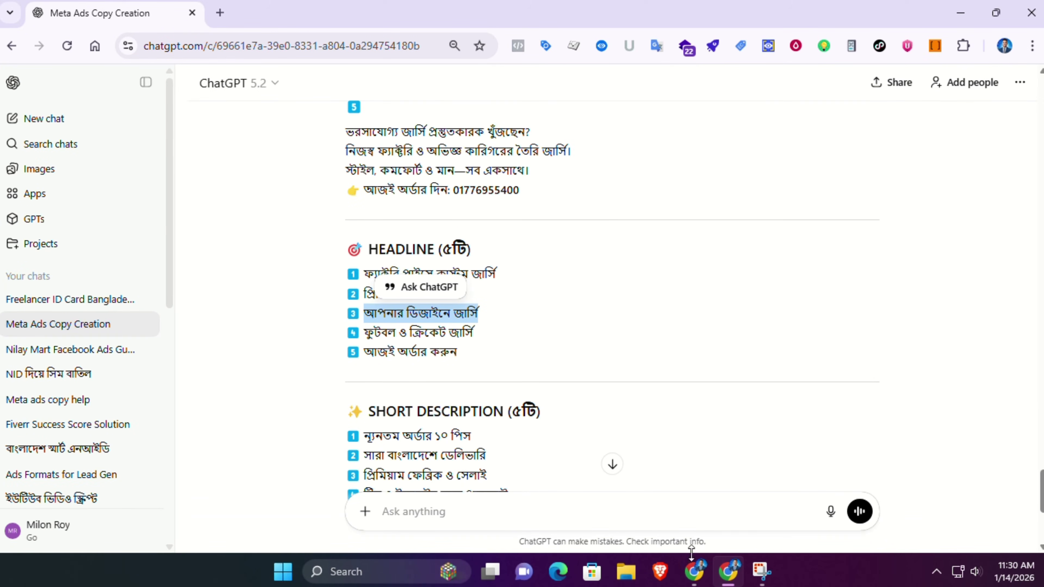
{"action": "mouse_move", "coordinate": [699, 580]}
{"action": "left_click", "coordinate": [741, 524]}
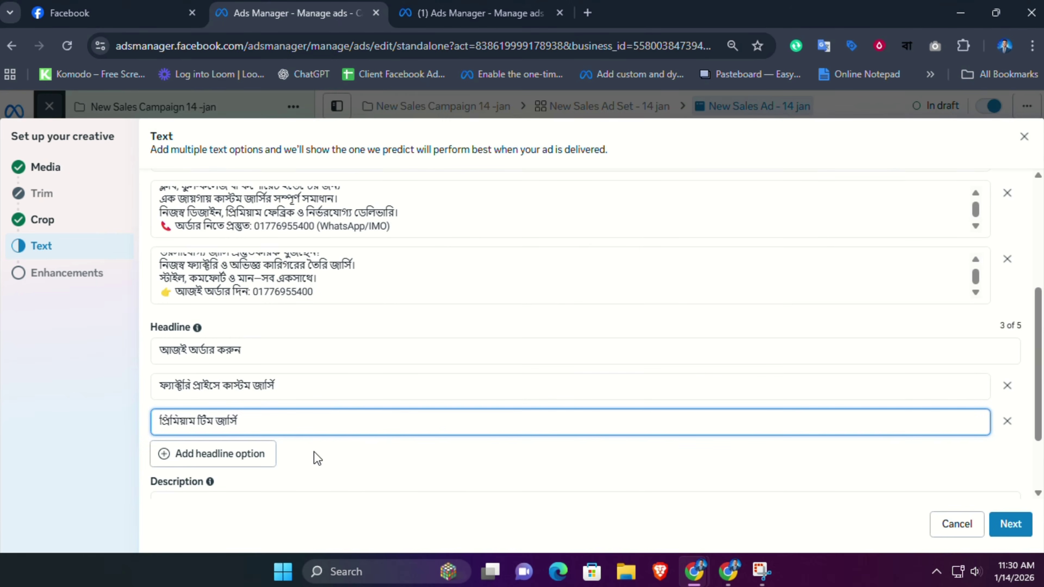
{"action": "left_click", "coordinate": [268, 452]}
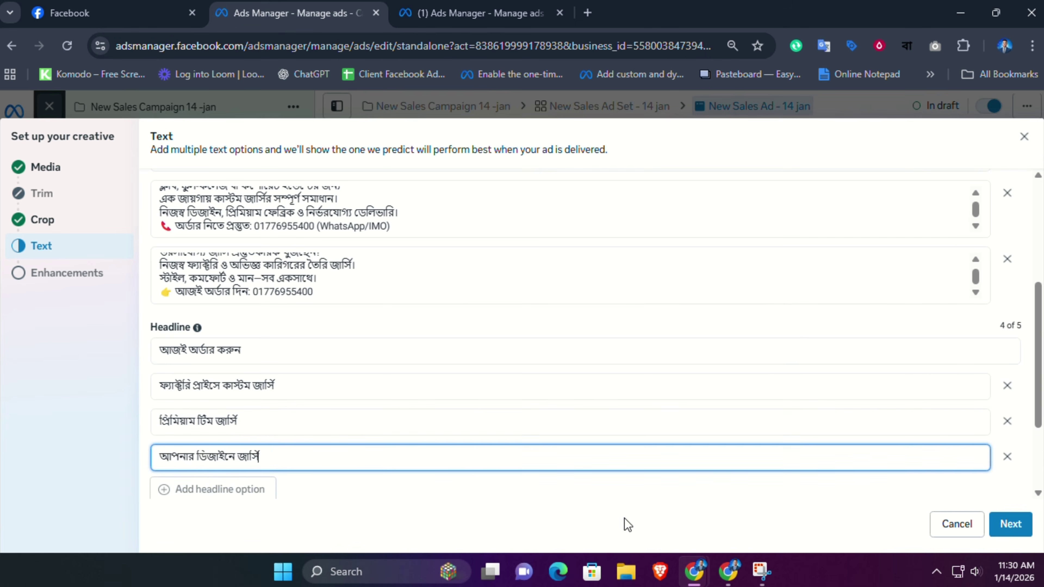
Step: Copy ChatGPT's fourth headline, "ফুটবল ও ক্রিকেট জার্সি", and paste it into a new fifth headline option of the ad
{"action": "mouse_move", "coordinate": [727, 571]}
{"action": "left_click", "coordinate": [652, 470]}
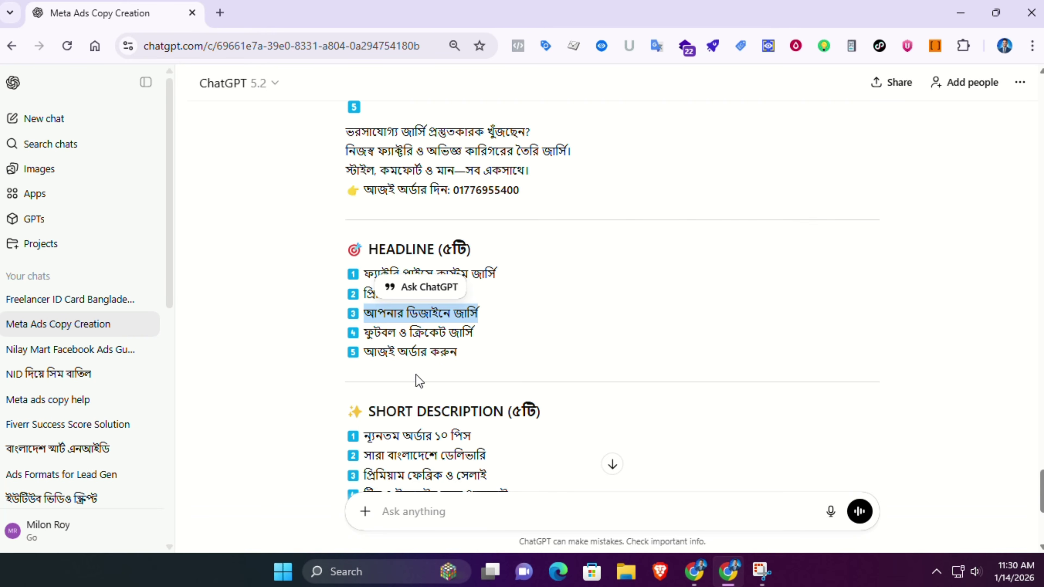
{"action": "left_click_drag", "start_coordinate": [364, 333], "coordinate": [479, 344]}
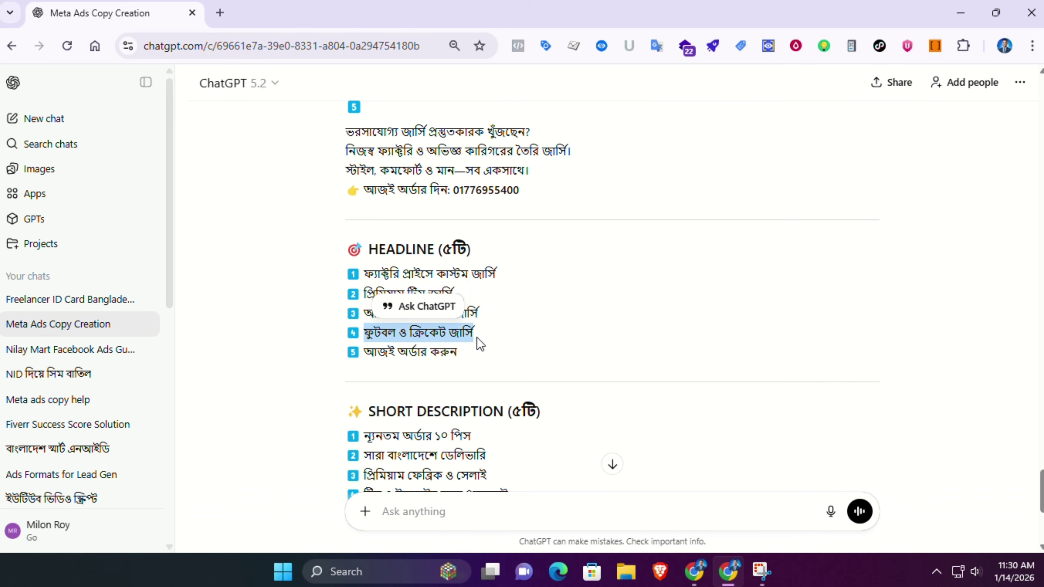
{"action": "mouse_move", "coordinate": [695, 572]}
{"action": "left_click", "coordinate": [736, 530]}
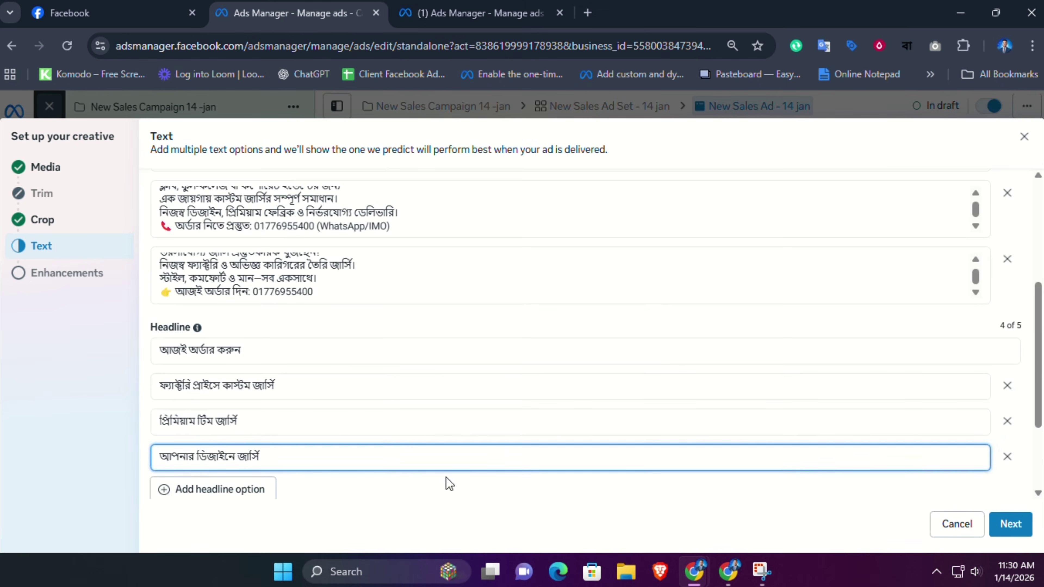
{"action": "scroll", "coordinate": [287, 445], "scroll_direction": "down", "scroll_amount": 3}
{"action": "left_click", "coordinate": [252, 362]}
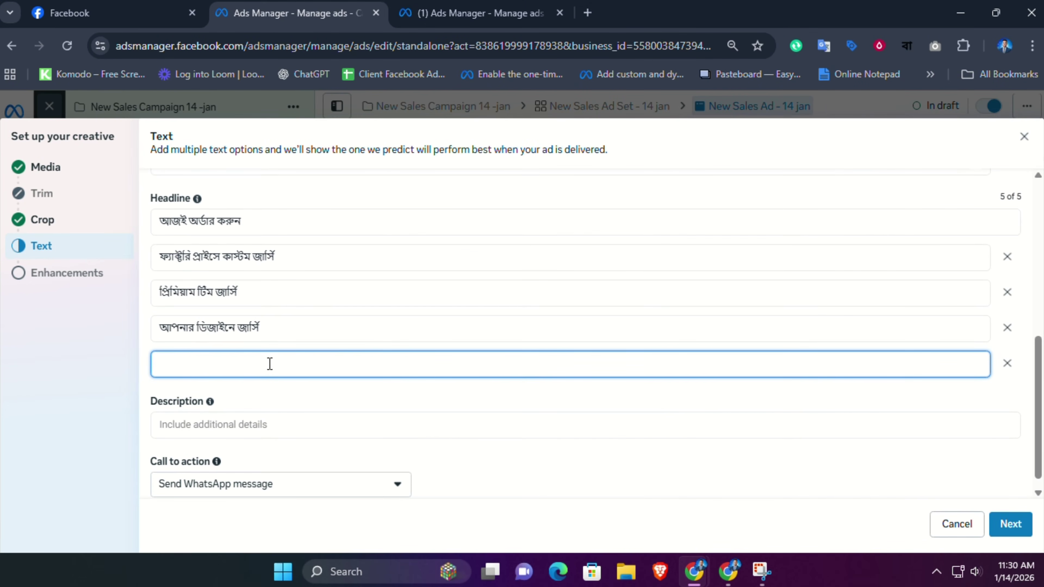
{"action": "left_click", "coordinate": [275, 392]}
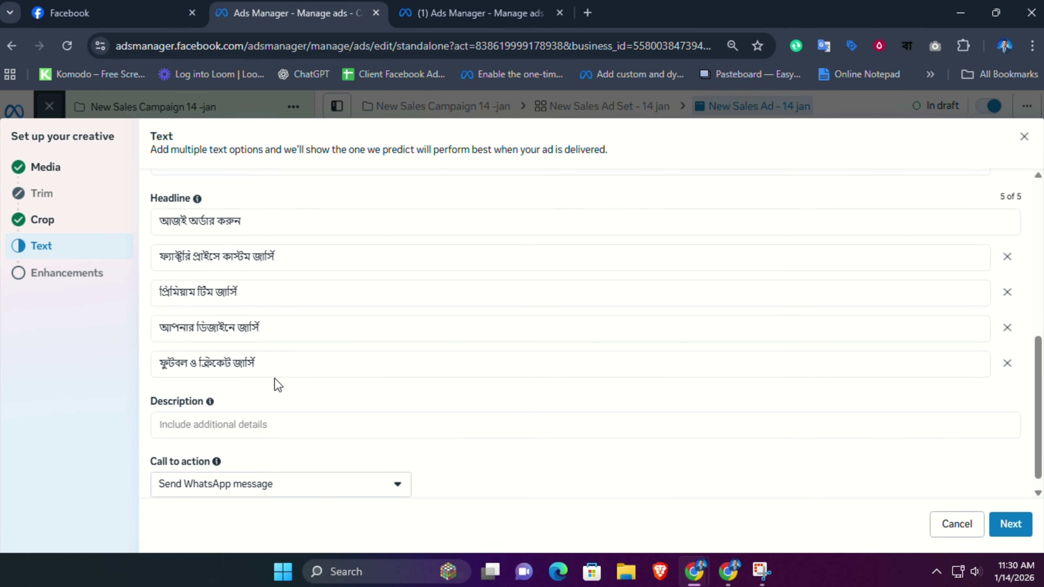
Step: Fill the ad's description with ChatGPT's third short description, "প্রিমিয়াম ফেব্রিক ও সেলাই"
{"action": "left_click", "coordinate": [257, 426]}
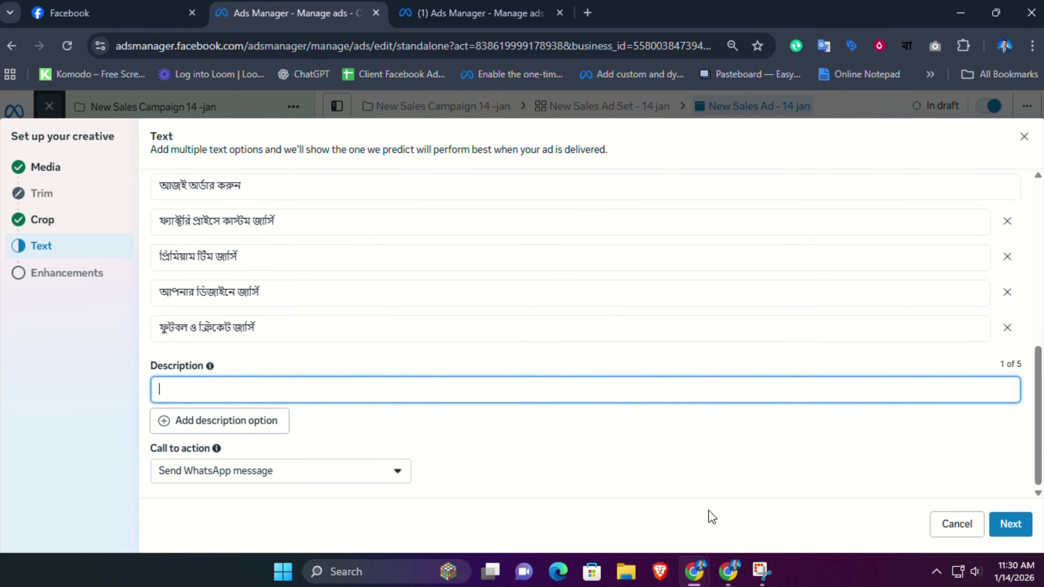
{"action": "left_click", "coordinate": [729, 570]}
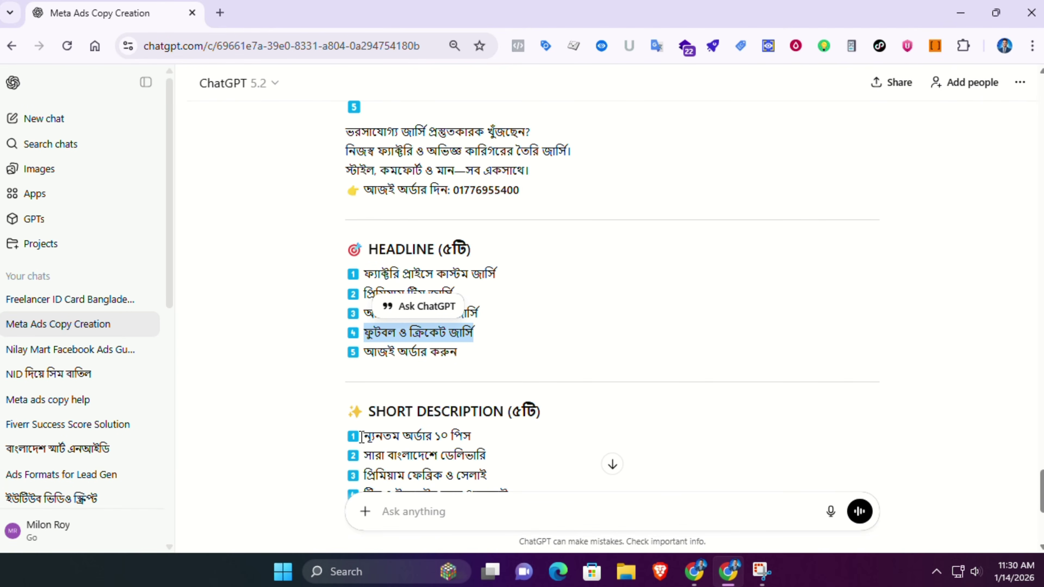
{"action": "scroll", "coordinate": [361, 437], "scroll_direction": "down", "scroll_amount": 3}
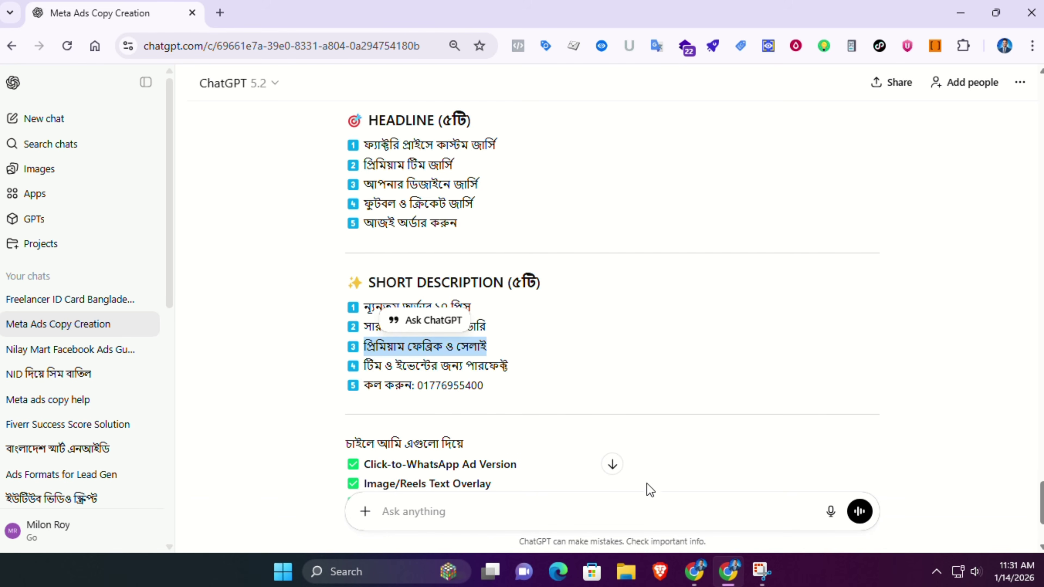
{"action": "left_click", "coordinate": [700, 570]}
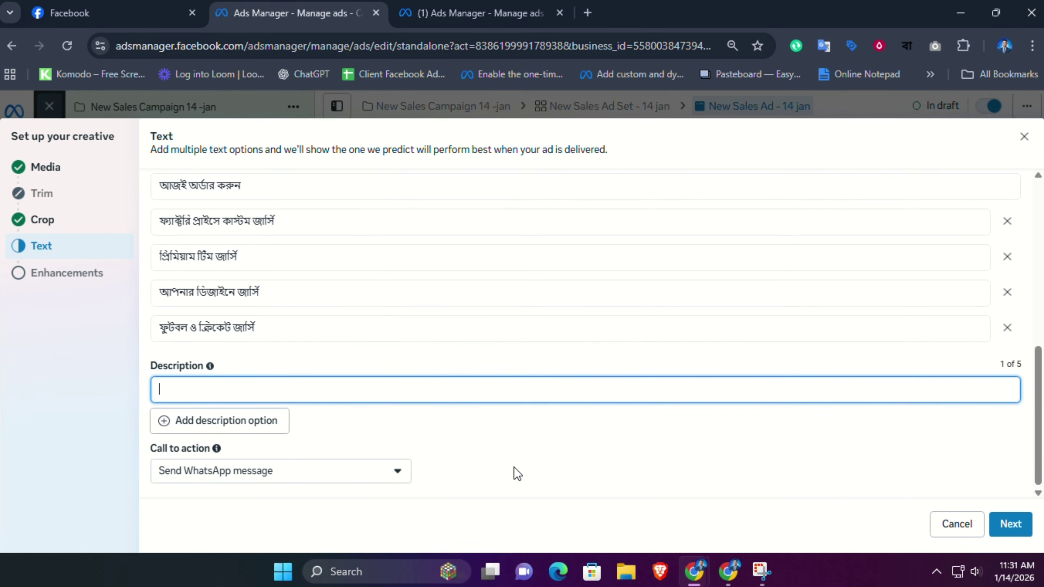
Step: Add a second description option and fill it with ChatGPT's first short description, "ন্যূনতম অর্ডার ১০ পিস"
{"action": "left_click", "coordinate": [257, 427]}
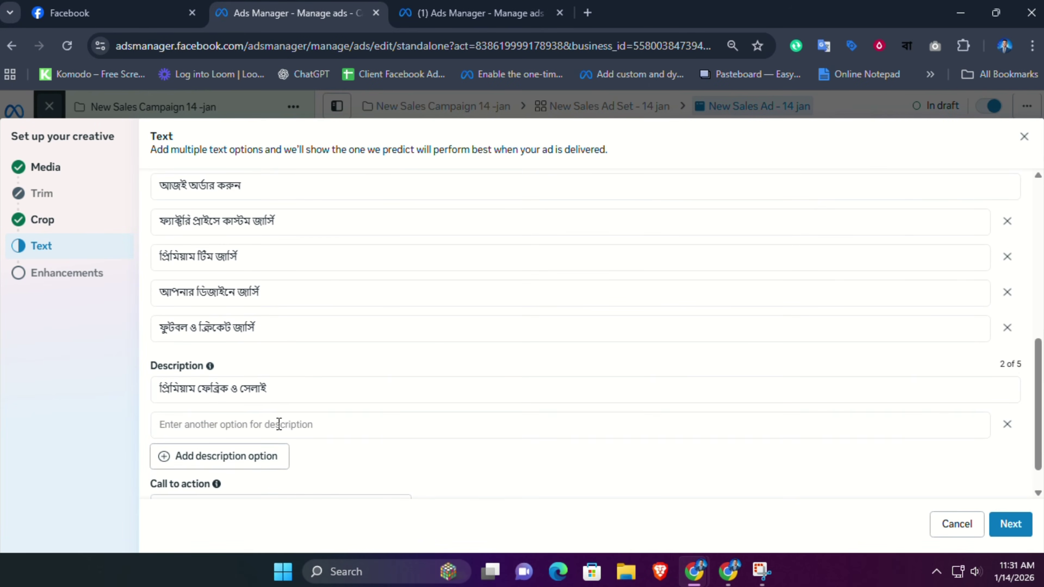
{"action": "mouse_move", "coordinate": [728, 575]}
{"action": "left_click", "coordinate": [723, 497]}
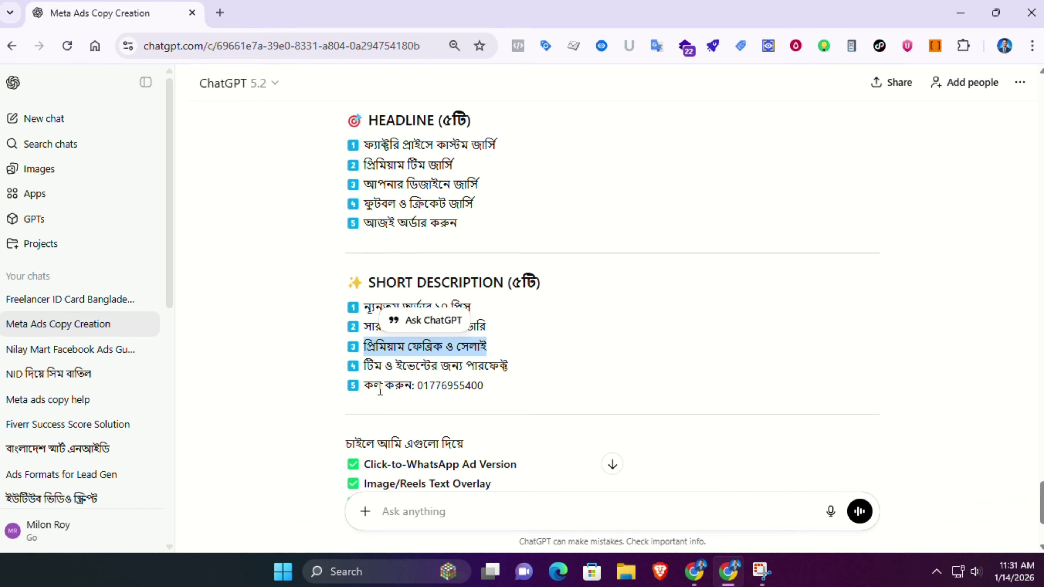
{"action": "left_click", "coordinate": [368, 312]}
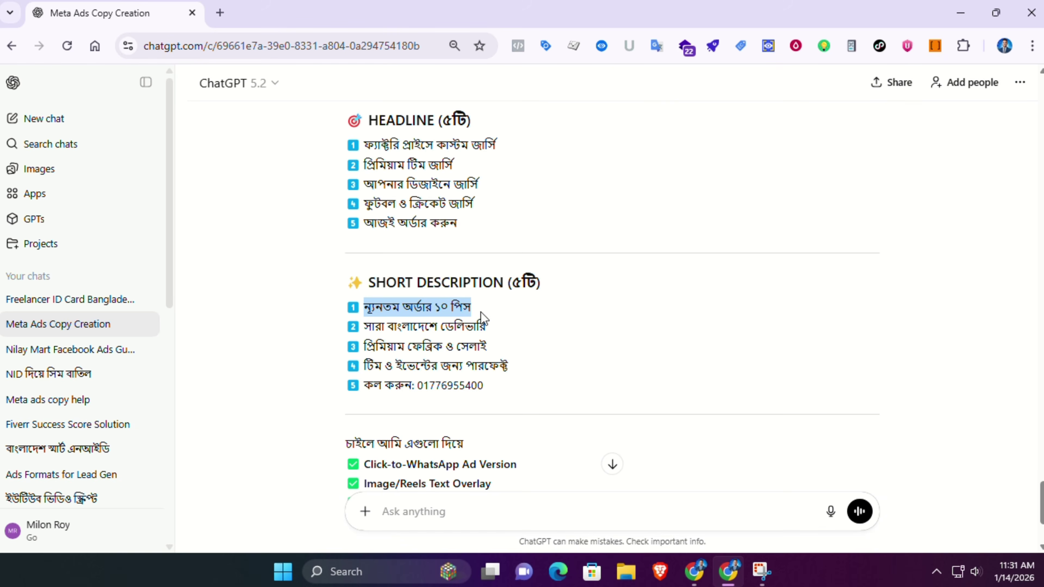
{"action": "mouse_move", "coordinate": [695, 573]}
{"action": "left_click", "coordinate": [652, 500]}
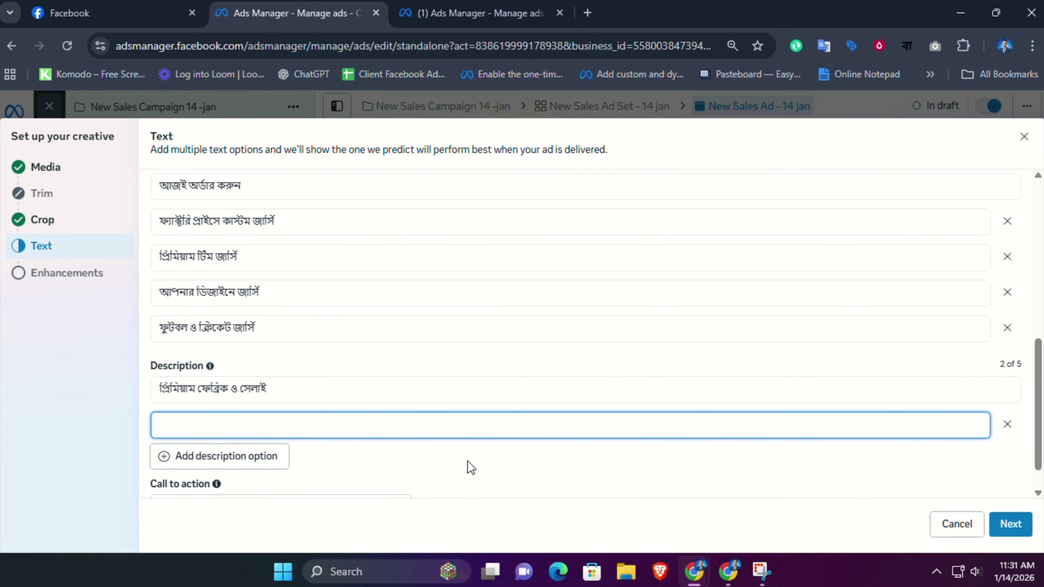
{"action": "type", "text": "ন্যুনতম অর্ডার ১০ পিস"}
Step: Add a third description option and fill it with ChatGPT's second short description, "সারা বাংলাদেশে ডেলিভারি"
{"action": "left_click", "coordinate": [225, 456]}
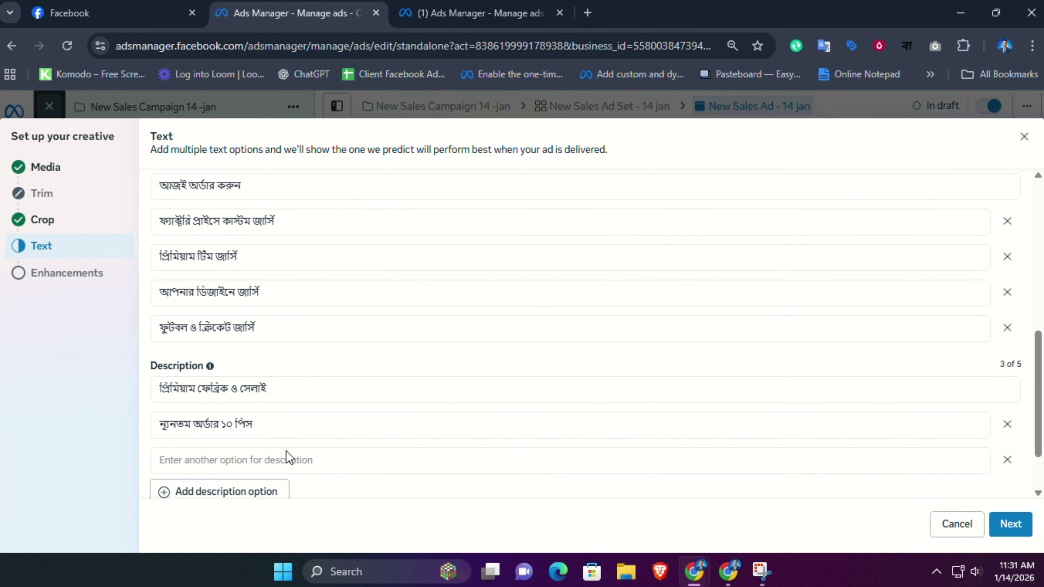
{"action": "left_click", "coordinate": [287, 451]}
{"action": "mouse_move", "coordinate": [728, 572]}
{"action": "left_click", "coordinate": [722, 486]}
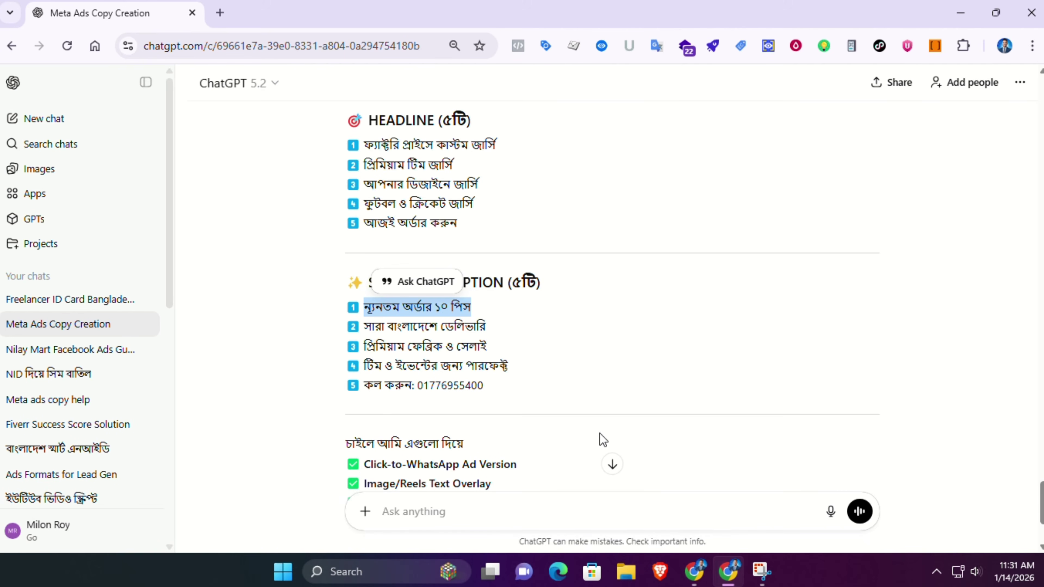
{"action": "left_click_drag", "start_coordinate": [478, 329], "coordinate": [505, 333]}
{"action": "key", "text": "ctrl+c"}
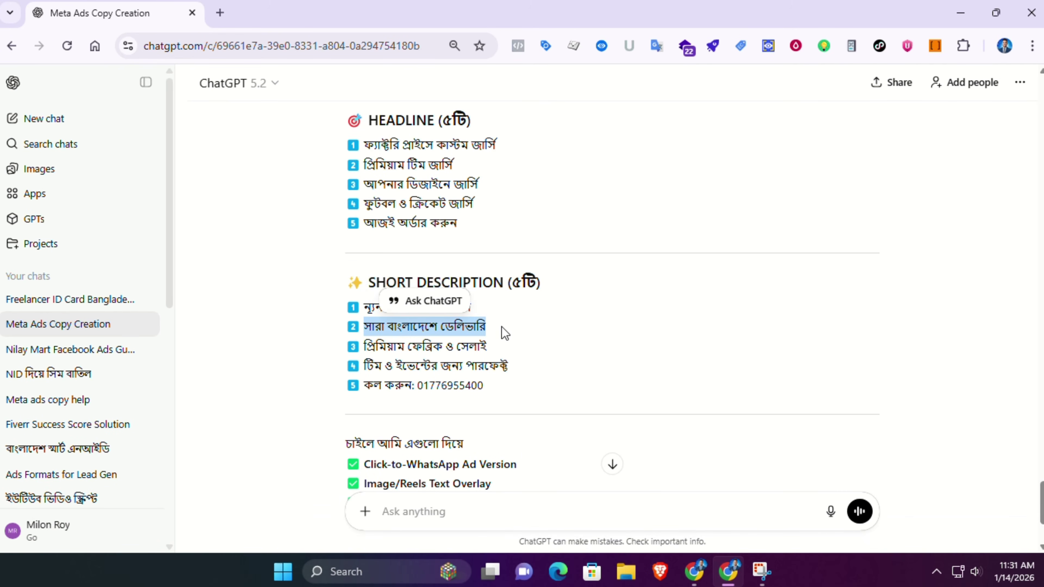
{"action": "mouse_move", "coordinate": [699, 582]}
{"action": "left_click", "coordinate": [737, 514]}
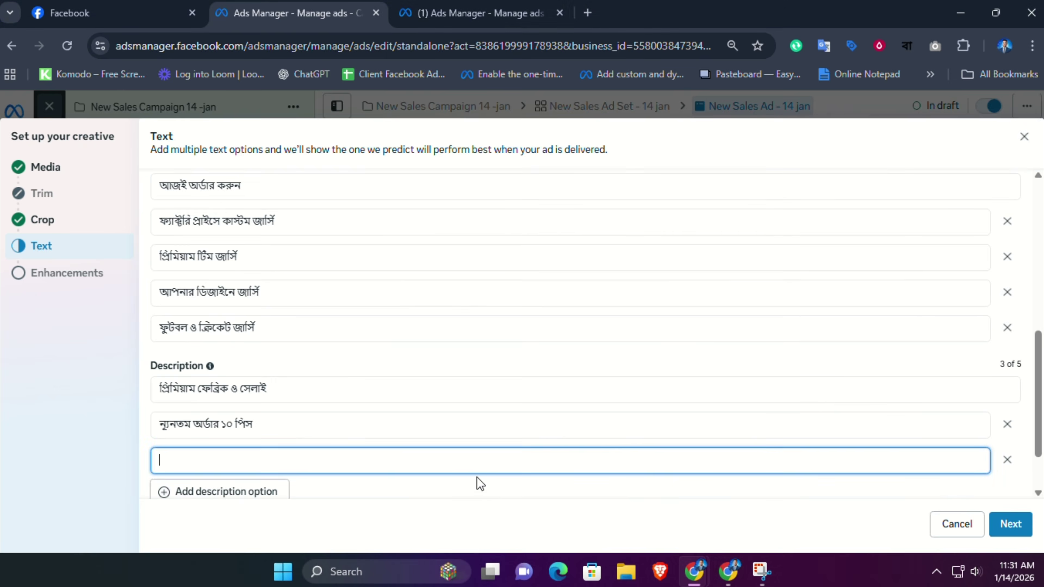
{"action": "key", "text": "ctrl+v"}
Step: Add a fourth description option and fill it with ChatGPT's fourth short description, "টিম ও ইভেন্টের জন্য পারফেক্ট"
{"action": "scroll", "coordinate": [370, 453], "scroll_direction": "down", "scroll_amount": 2}
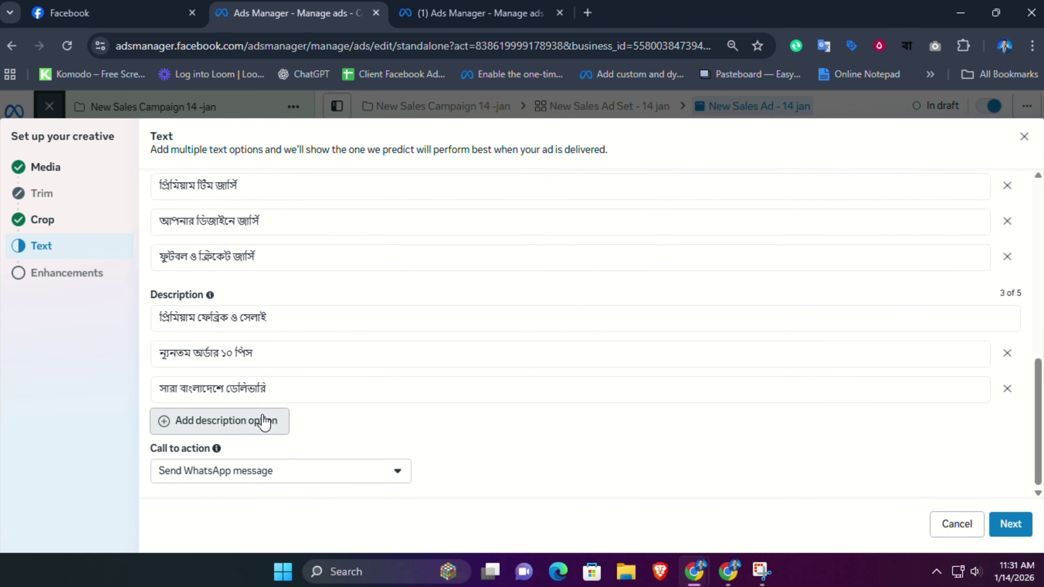
{"action": "left_click", "coordinate": [272, 421]}
{"action": "left_click", "coordinate": [287, 420]}
{"action": "mouse_move", "coordinate": [730, 569]}
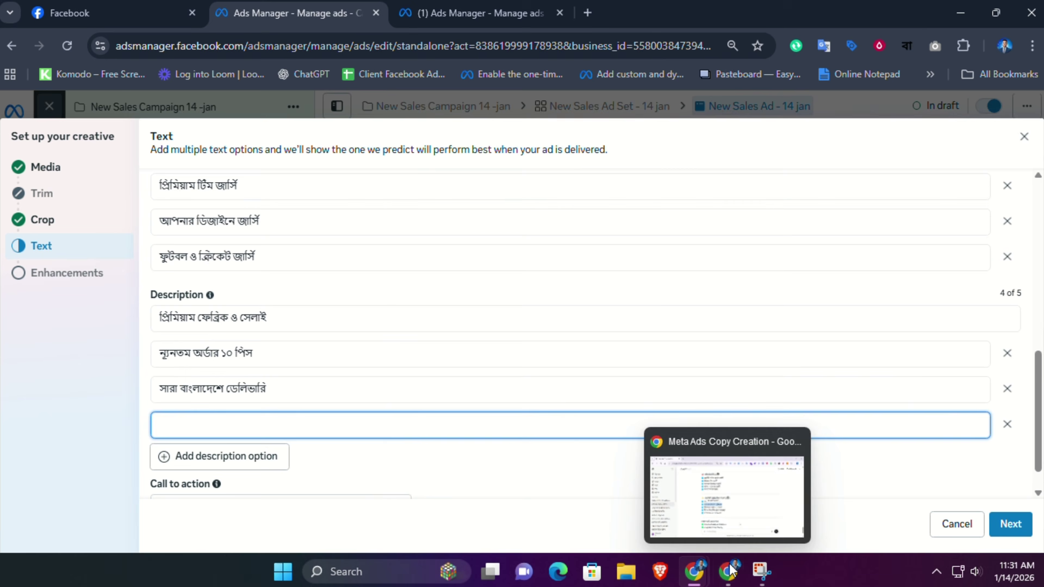
{"action": "left_click", "coordinate": [744, 503]}
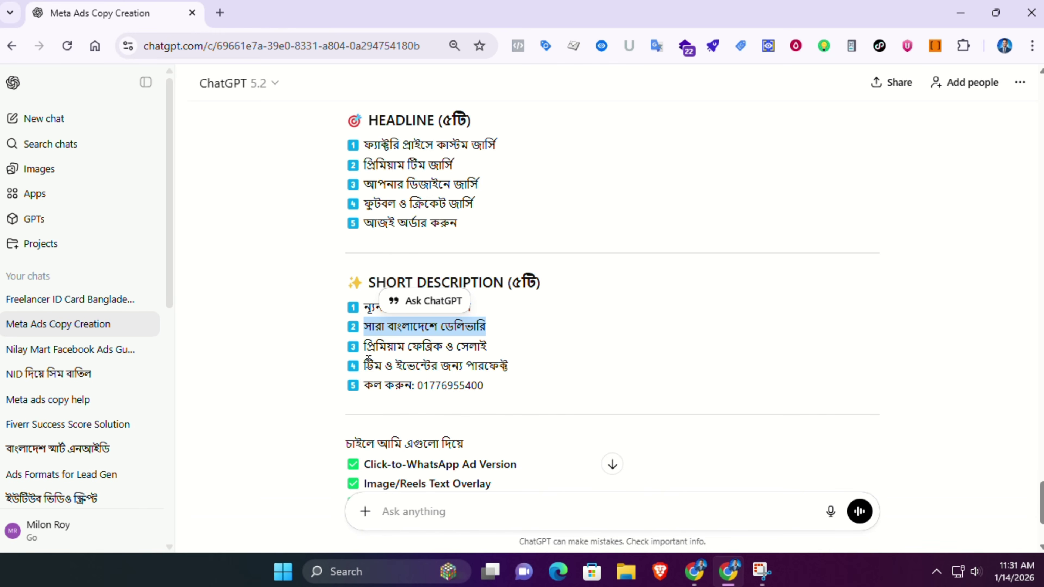
{"action": "left_click_drag", "start_coordinate": [369, 360], "coordinate": [522, 372]}
{"action": "mouse_move", "coordinate": [698, 582]}
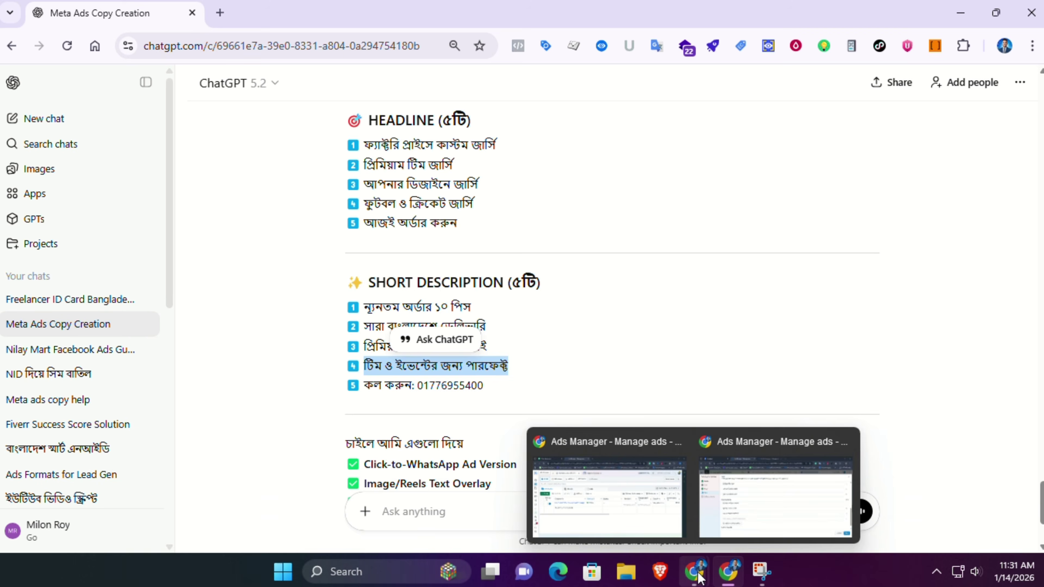
{"action": "left_click", "coordinate": [727, 501]}
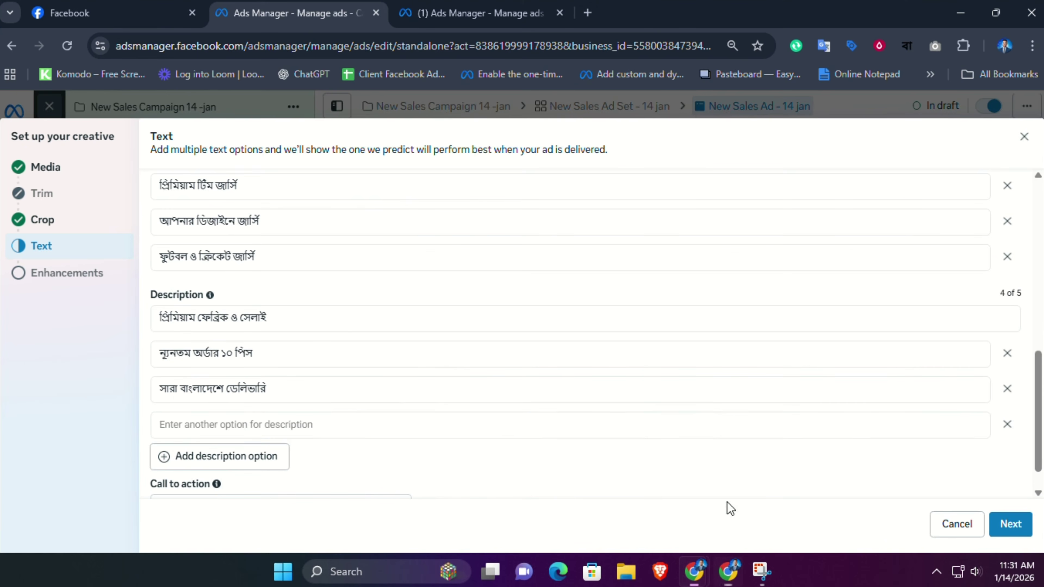
Step: Add a fifth description option and fill it with ChatGPT's fifth short description, the "কল করুন" line with the business phone number
{"action": "left_click", "coordinate": [267, 464]}
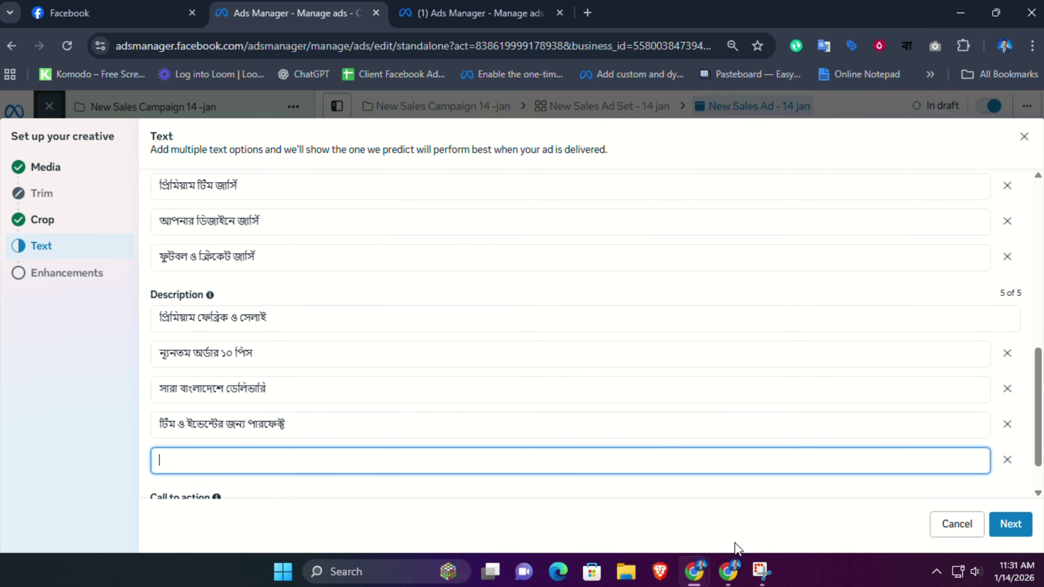
{"action": "mouse_move", "coordinate": [729, 573]}
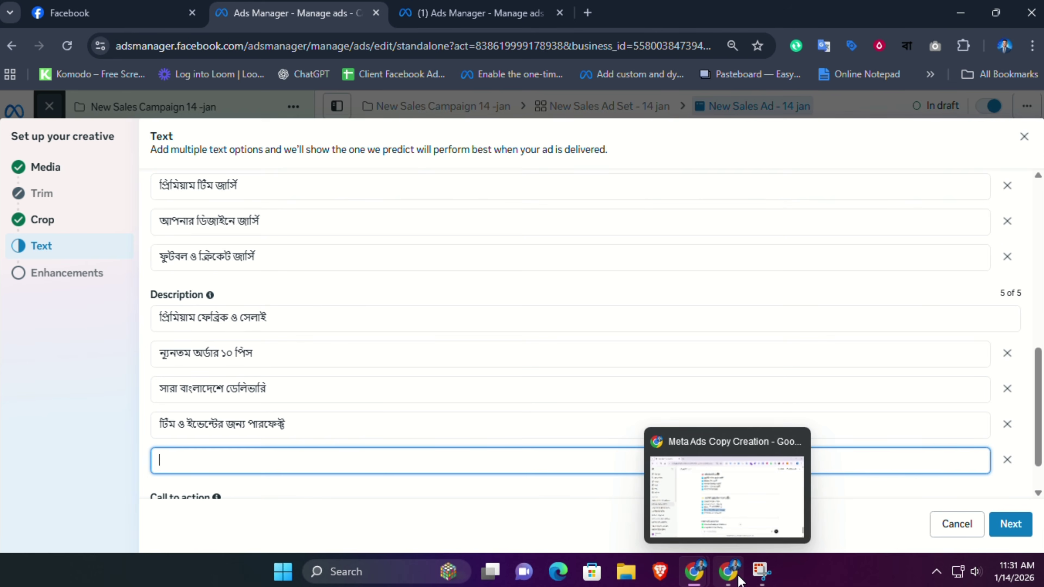
{"action": "left_click", "coordinate": [750, 492]}
{"action": "left_click", "coordinate": [376, 382]}
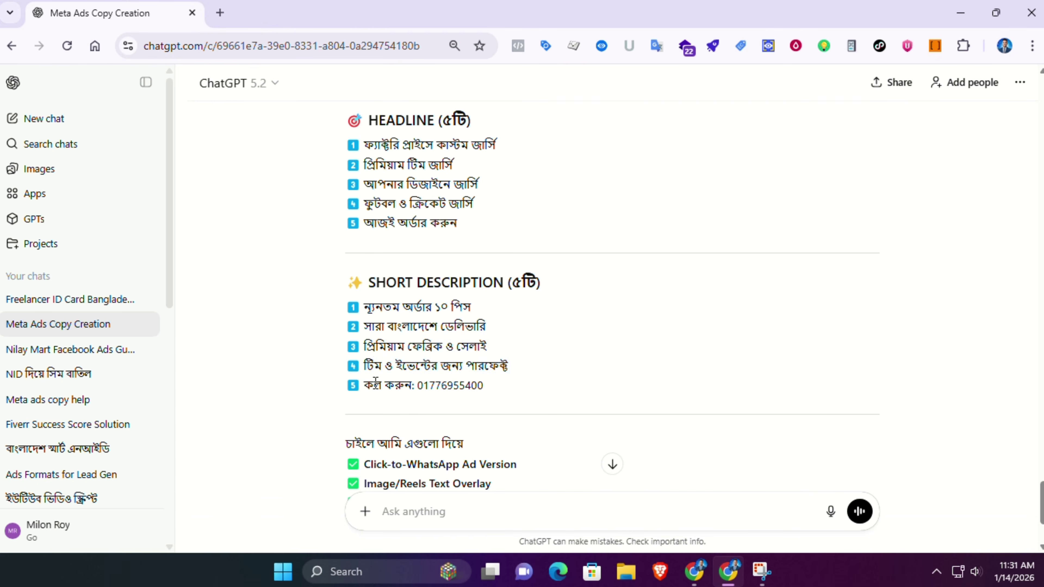
{"action": "left_click", "coordinate": [731, 517]}
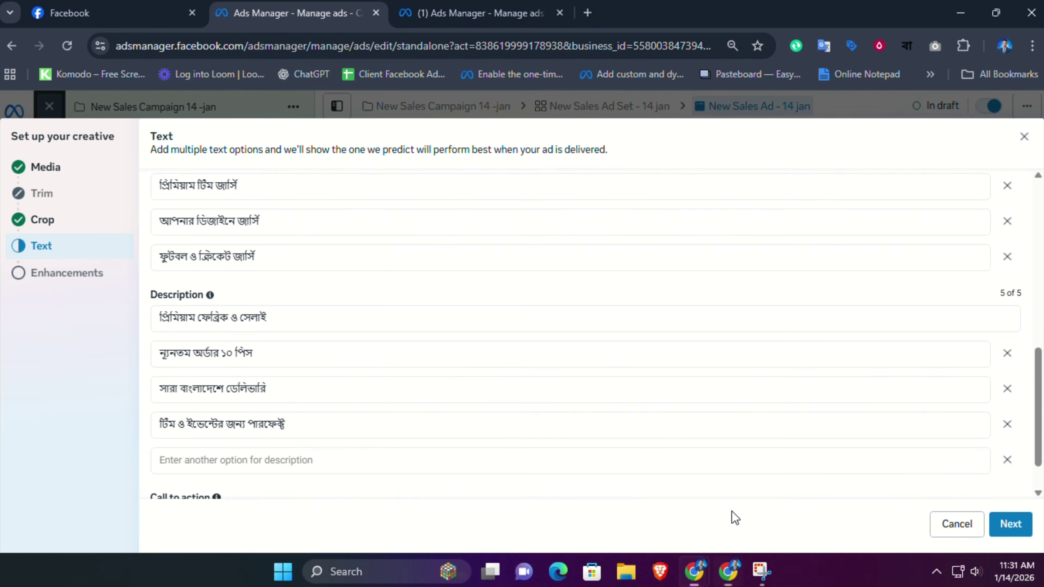
{"action": "mouse_move", "coordinate": [736, 577]}
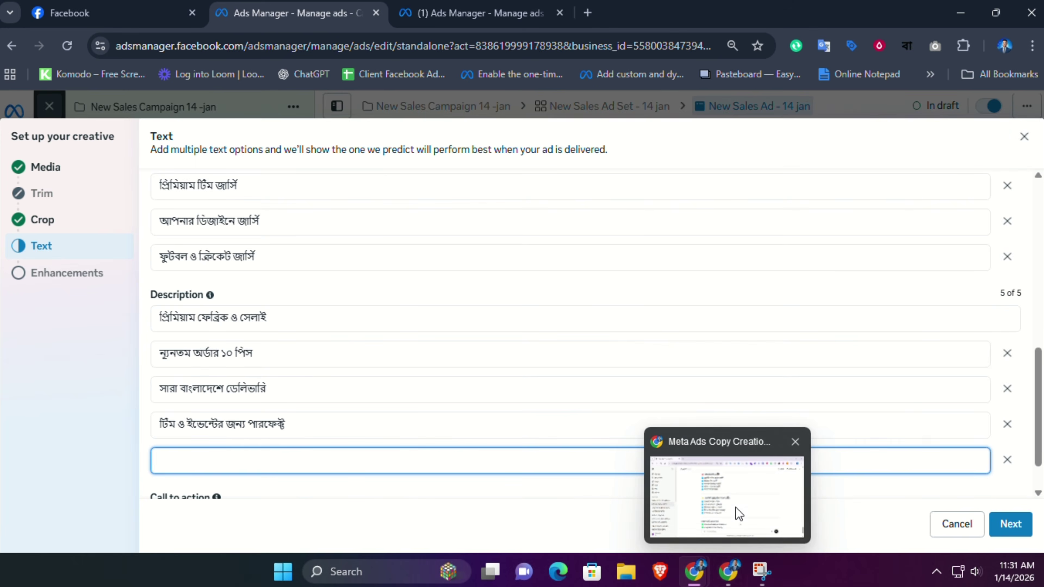
{"action": "left_click", "coordinate": [739, 514]}
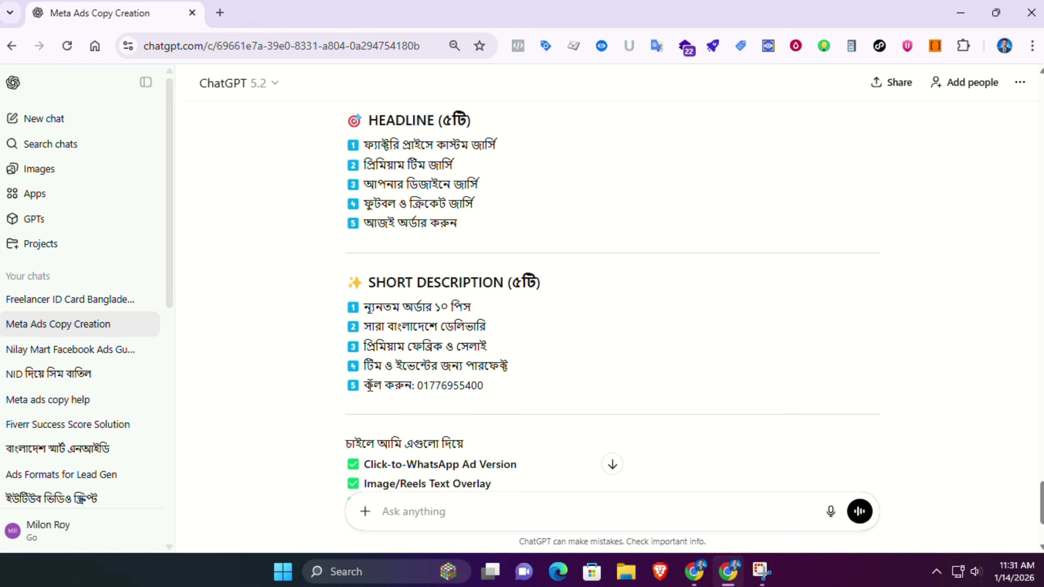
{"action": "mouse_move", "coordinate": [695, 572]}
{"action": "left_click", "coordinate": [727, 517]}
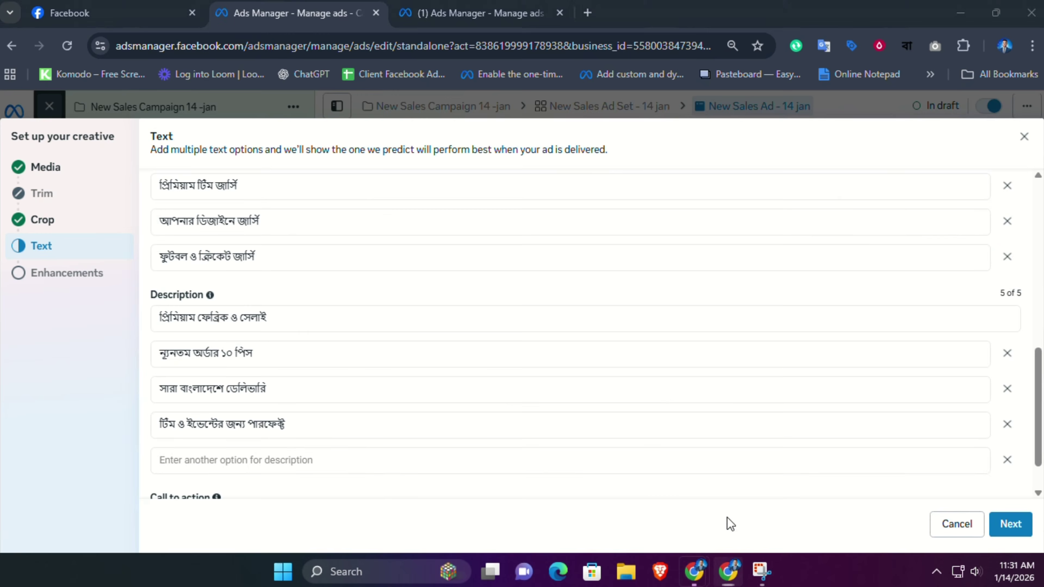
{"action": "left_click", "coordinate": [425, 469]}
{"action": "key", "text": "ctrl+v"}
{"action": "scroll", "coordinate": [403, 464], "scroll_direction": "down", "scroll_amount": 2}
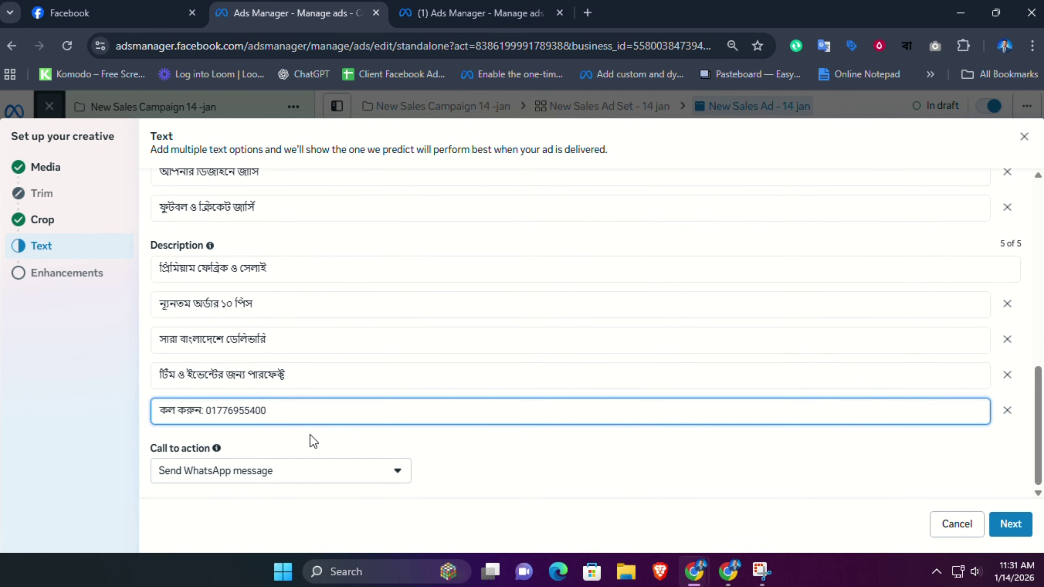
{"action": "left_click", "coordinate": [310, 440]}
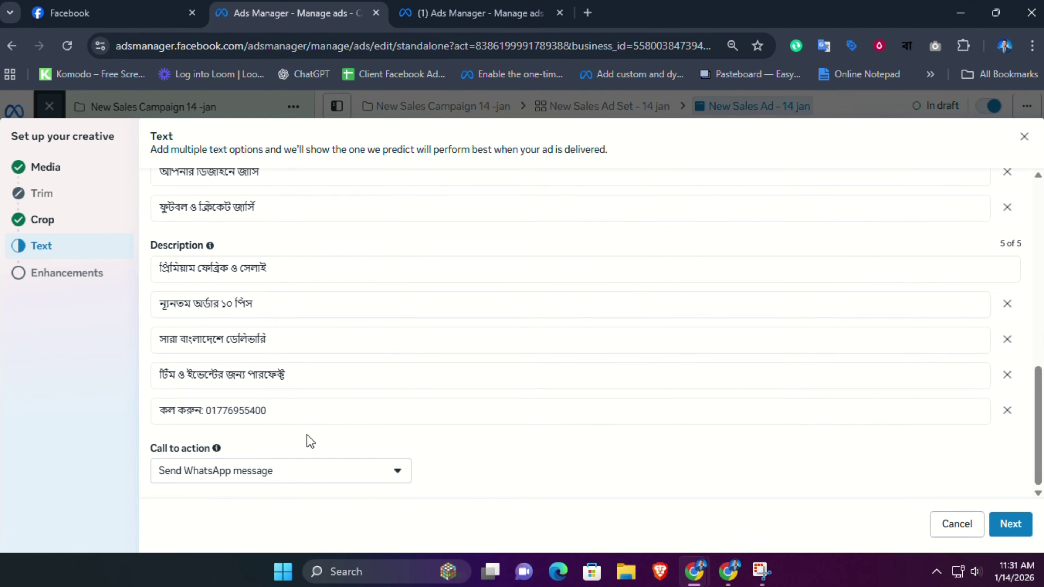
Step: Finish the creative setup without changing the Advantage+ enhancements and open the advanced preview of the ad
{"action": "left_click", "coordinate": [1011, 524]}
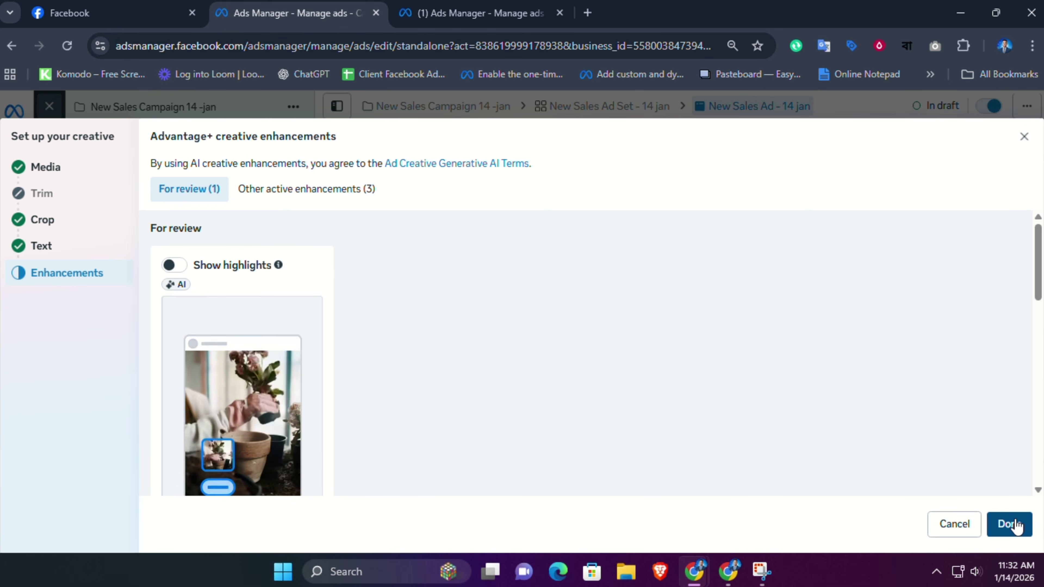
{"action": "left_click", "coordinate": [1012, 524]}
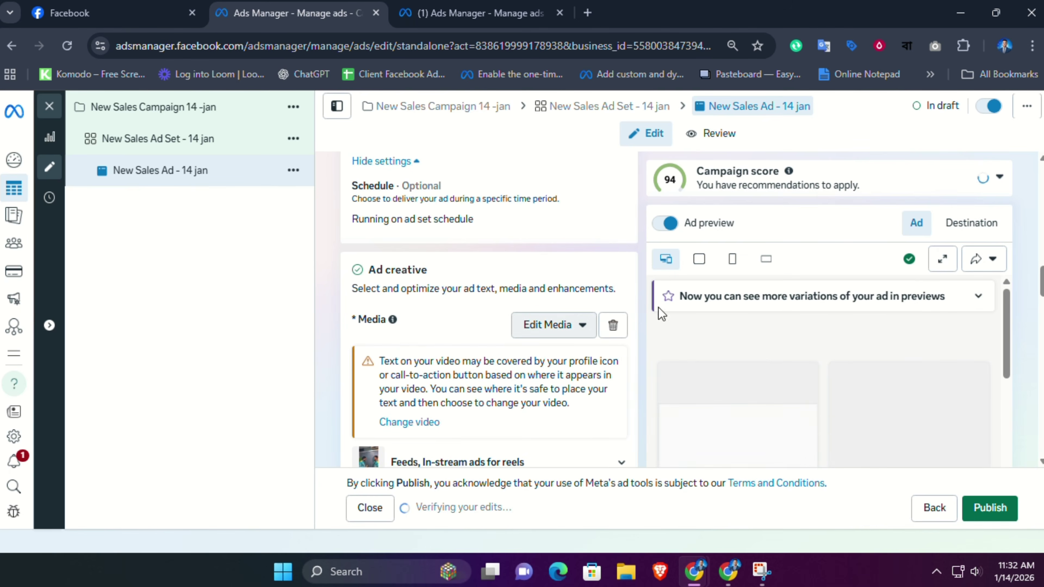
{"action": "scroll", "coordinate": [840, 311], "scroll_direction": "down", "scroll_amount": 3}
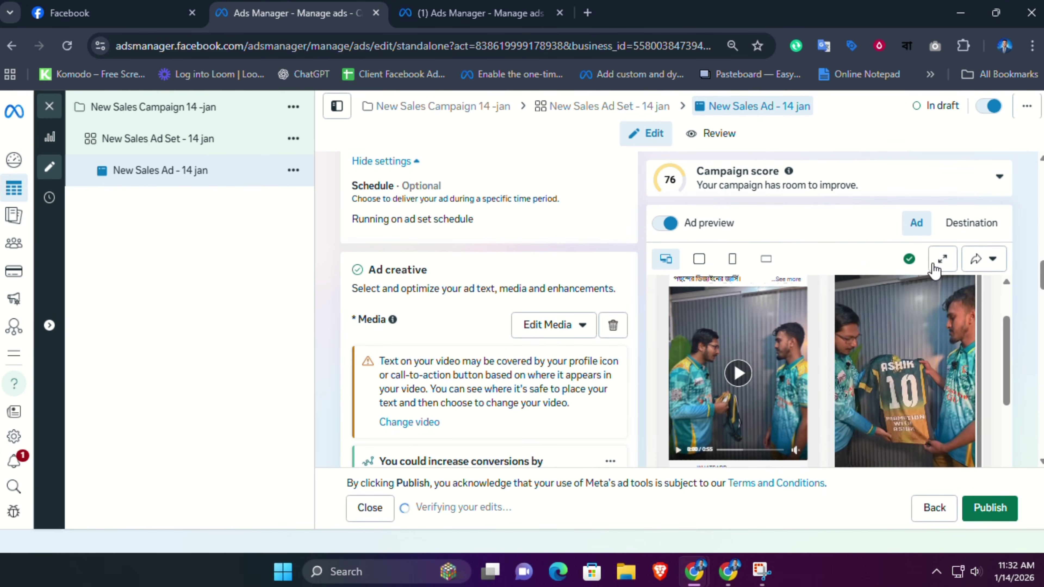
{"action": "left_click", "coordinate": [943, 260]}
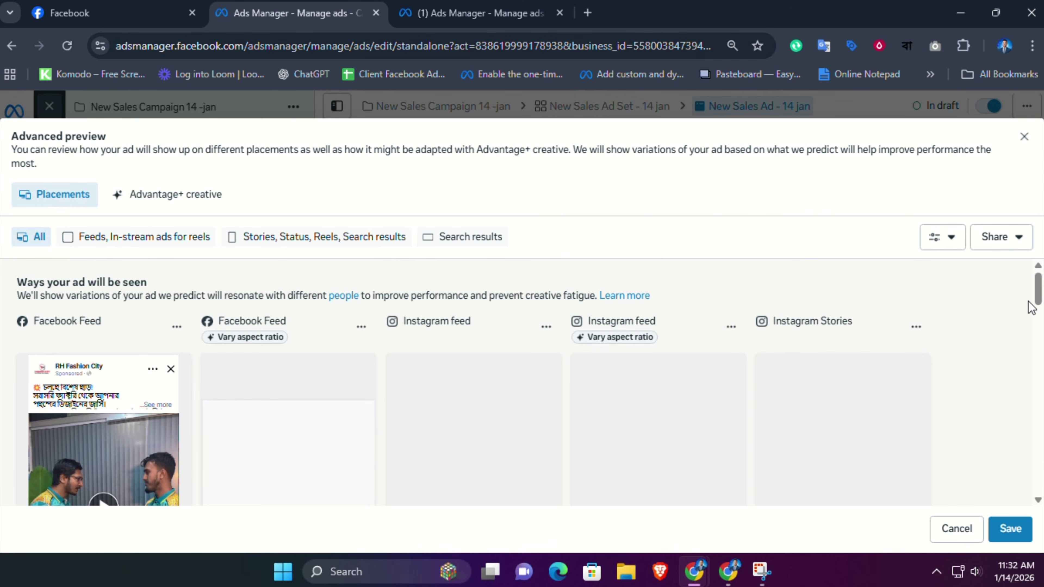
Step: Review the ad across all placements in the advanced preview and save it
{"action": "scroll", "coordinate": [1032, 306], "scroll_direction": "down", "scroll_amount": 3}
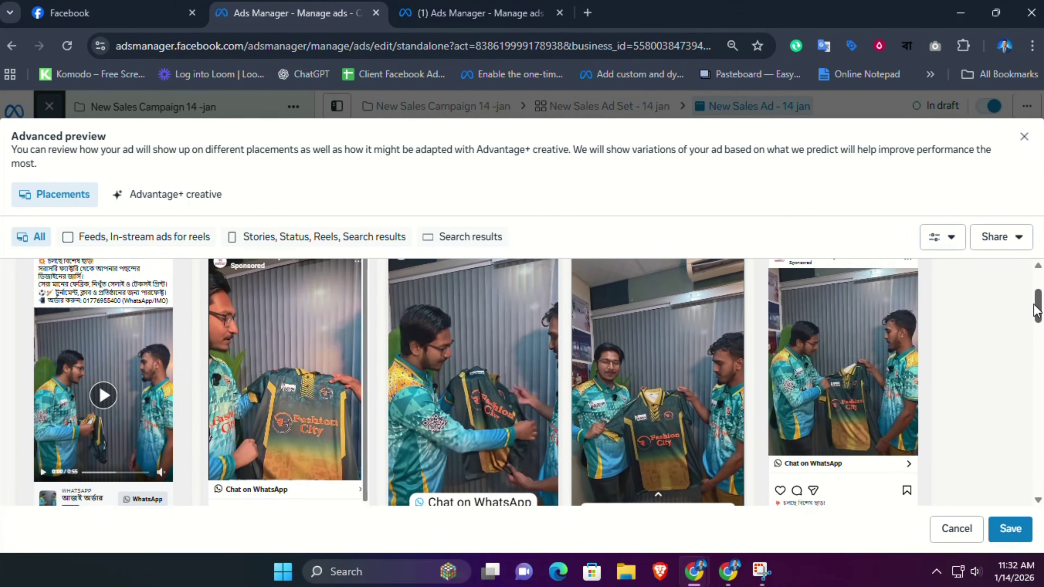
{"action": "scroll", "coordinate": [1036, 311], "scroll_direction": "down", "scroll_amount": 1}
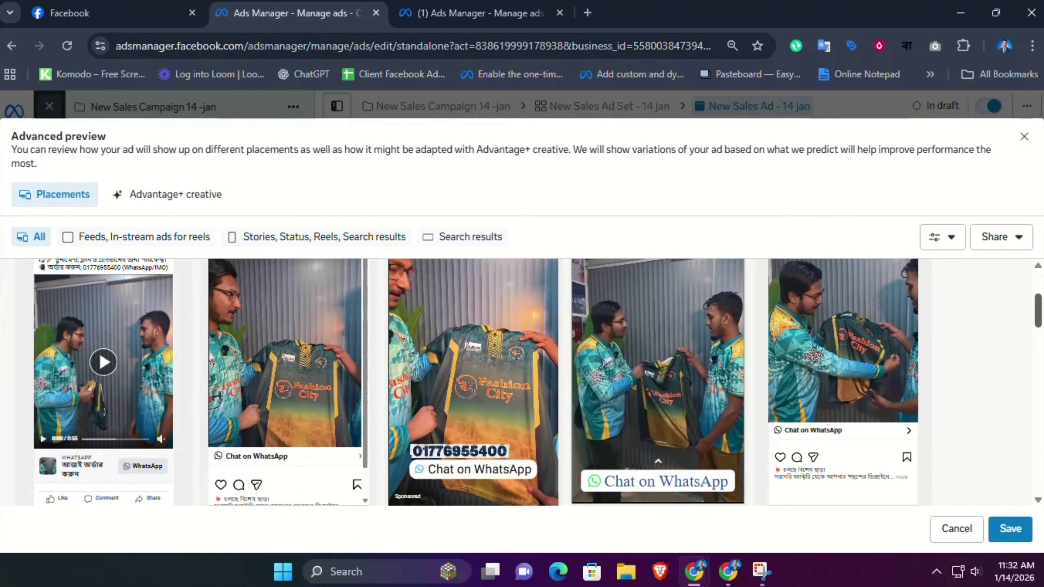
{"action": "left_click", "coordinate": [1019, 534]}
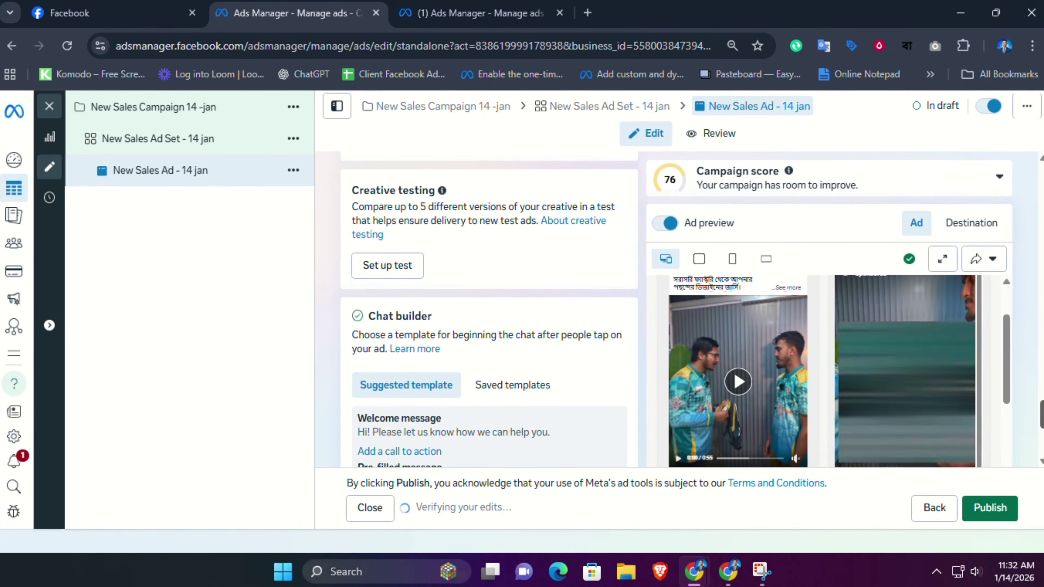
Step: Open the suggested chat template for editing, review its welcome and pre-filled messages, and save it with the default texts
{"action": "left_click_drag", "start_coordinate": [1043, 415], "coordinate": [1042, 439]}
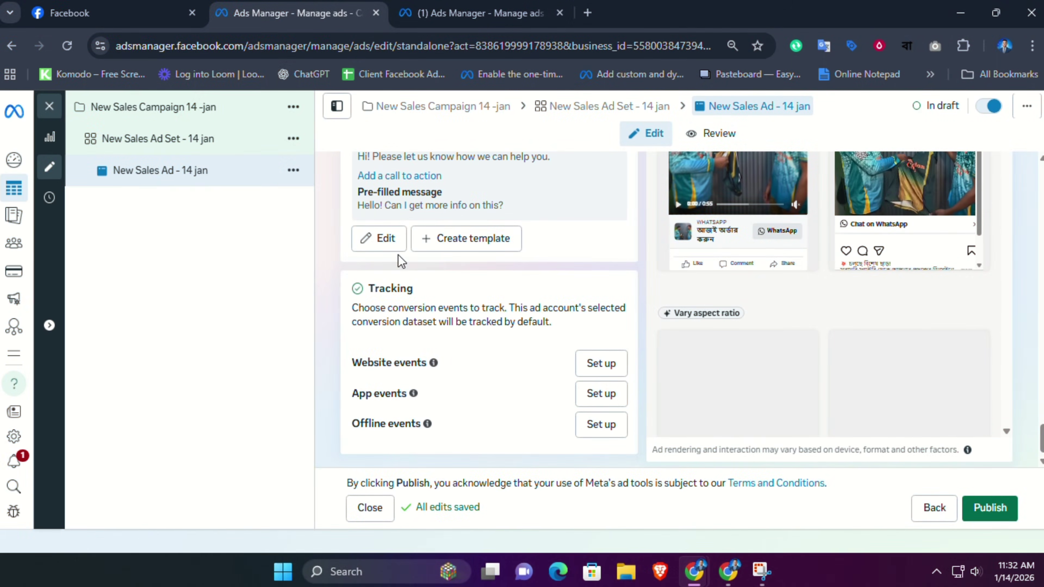
{"action": "scroll", "coordinate": [407, 315], "scroll_direction": "up", "scroll_amount": 3}
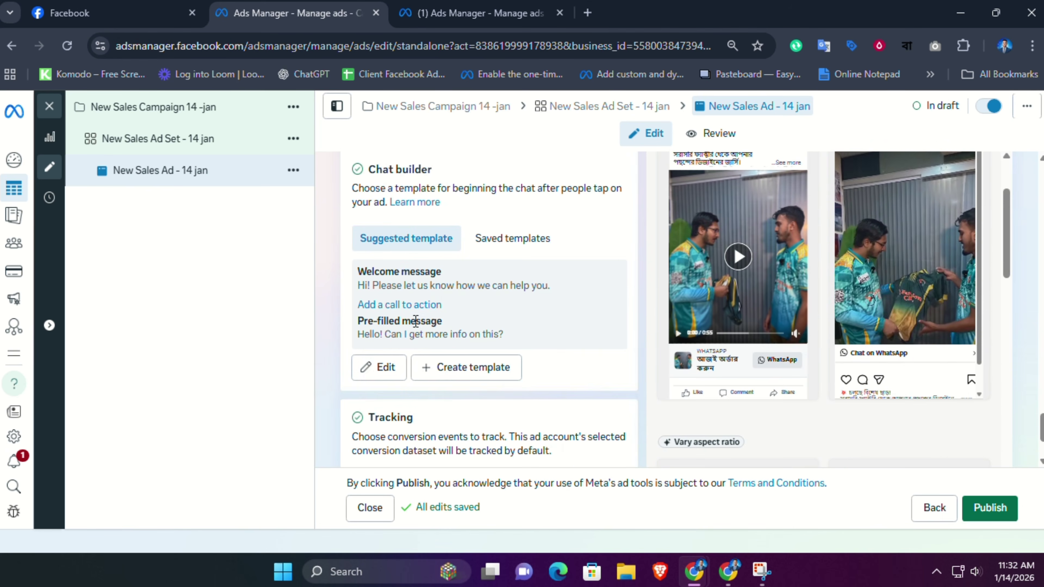
{"action": "left_click", "coordinate": [380, 369]}
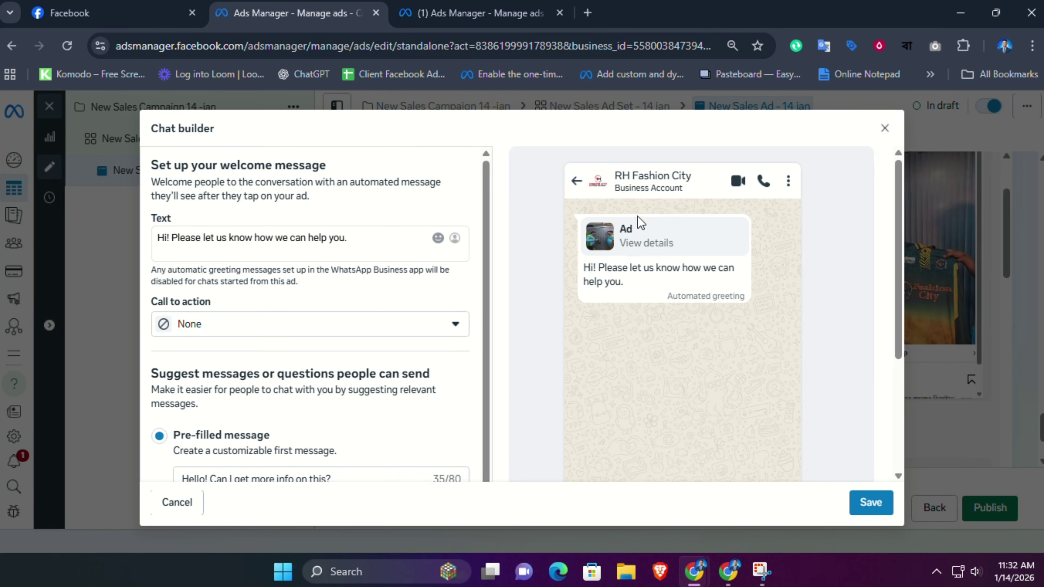
{"action": "scroll", "coordinate": [611, 278], "scroll_direction": "down", "scroll_amount": 5}
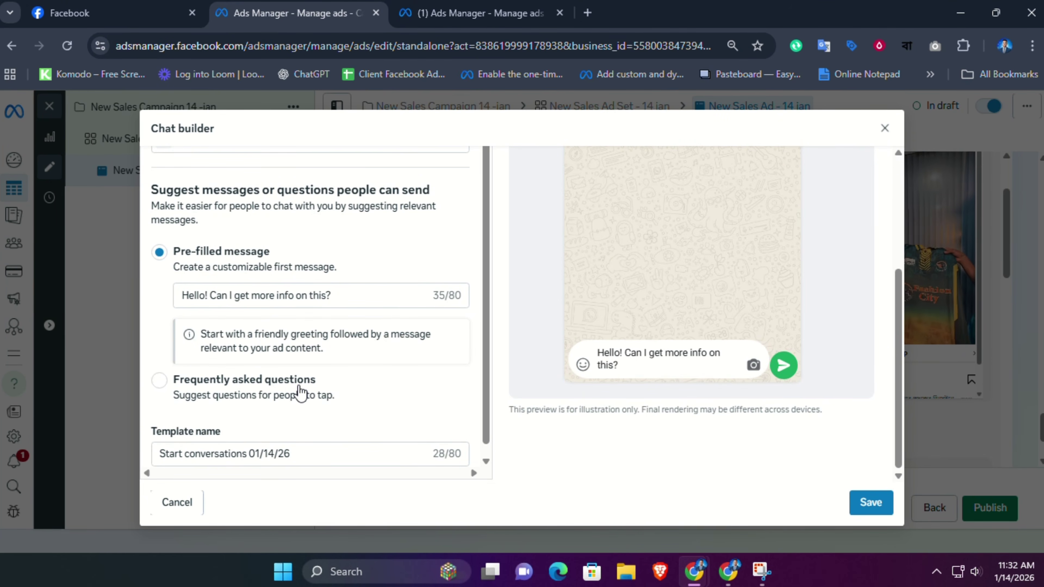
{"action": "scroll", "coordinate": [301, 403], "scroll_direction": "down", "scroll_amount": 1}
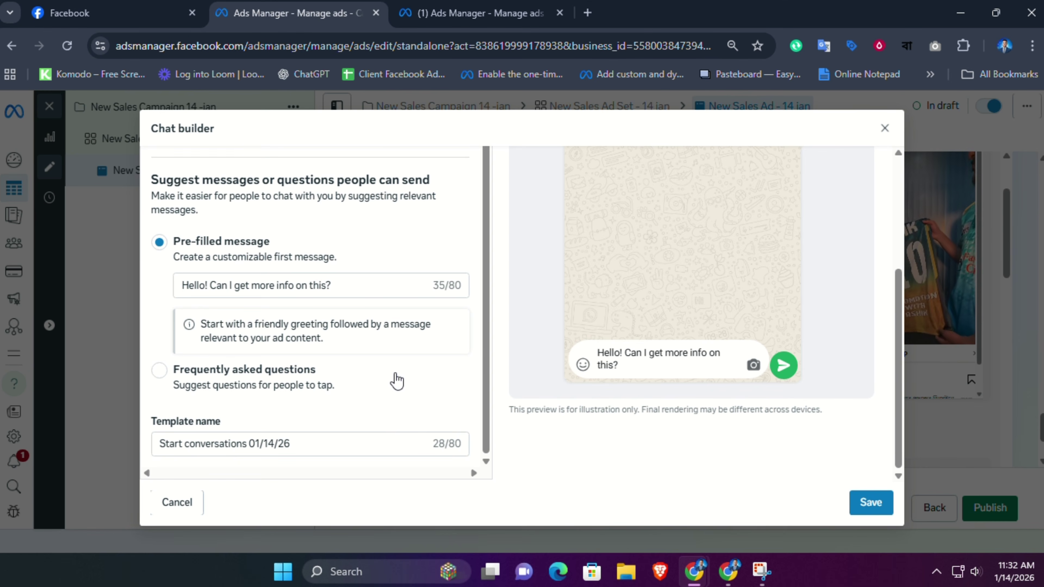
{"action": "scroll", "coordinate": [335, 348], "scroll_direction": "up", "scroll_amount": 5}
{"action": "scroll", "coordinate": [497, 364], "scroll_direction": "down", "scroll_amount": 5}
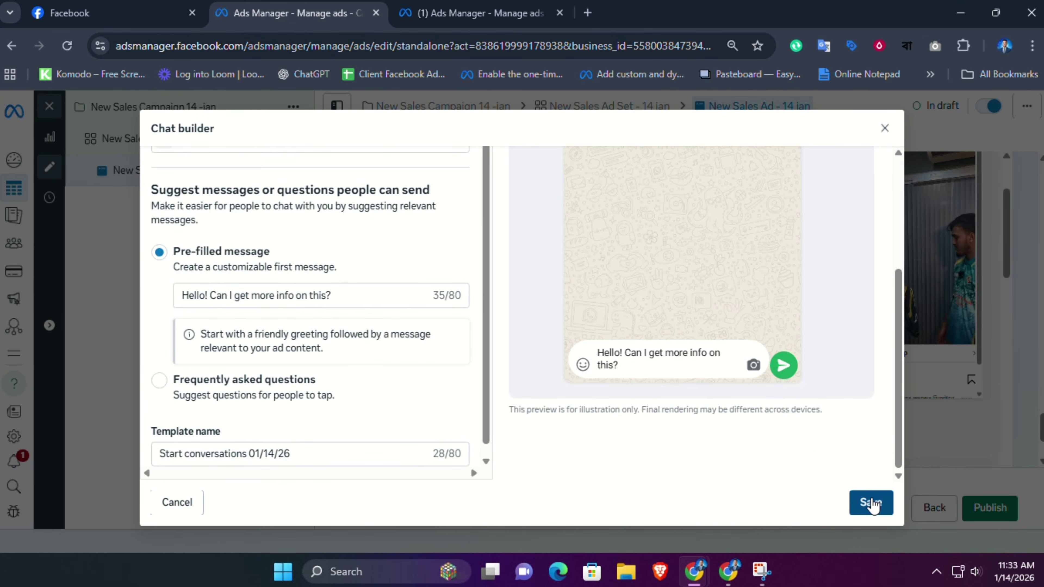
{"action": "left_click", "coordinate": [872, 504]}
{"action": "scroll", "coordinate": [583, 333], "scroll_direction": "down", "scroll_amount": 5}
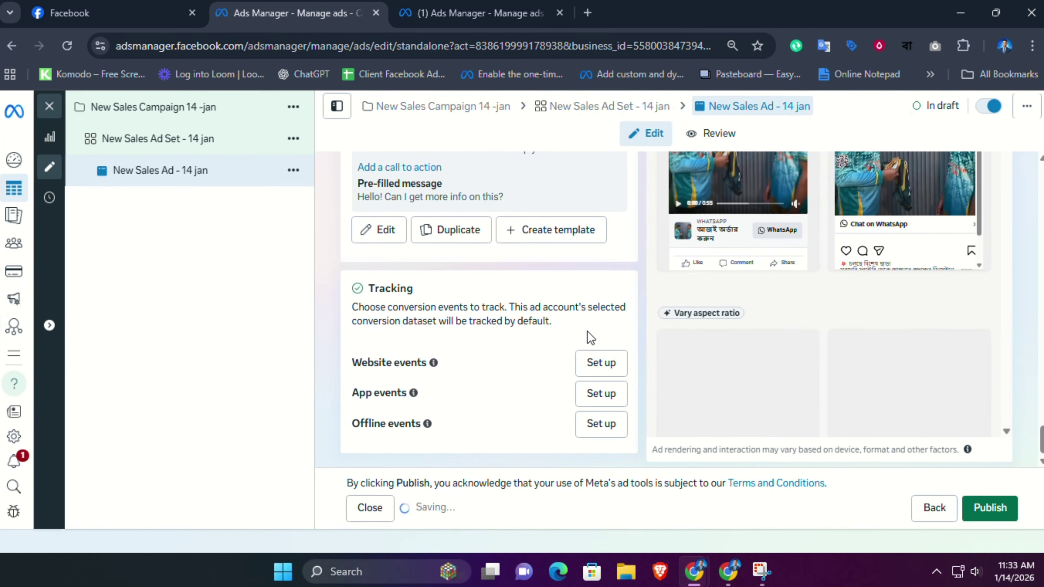